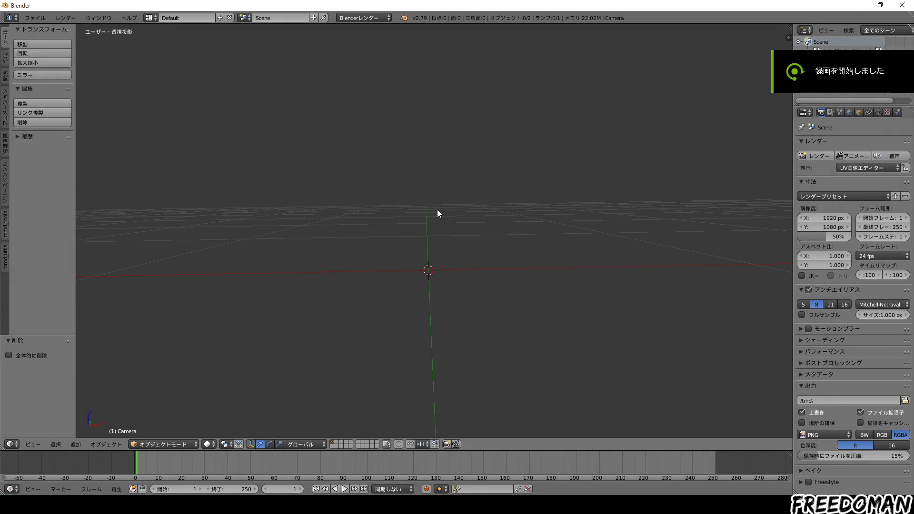
Import chr_sonic.model.fbx through the FBX importer so the chr_sonic object appears in the scene
click(35, 18)
mouse_move(49, 199)
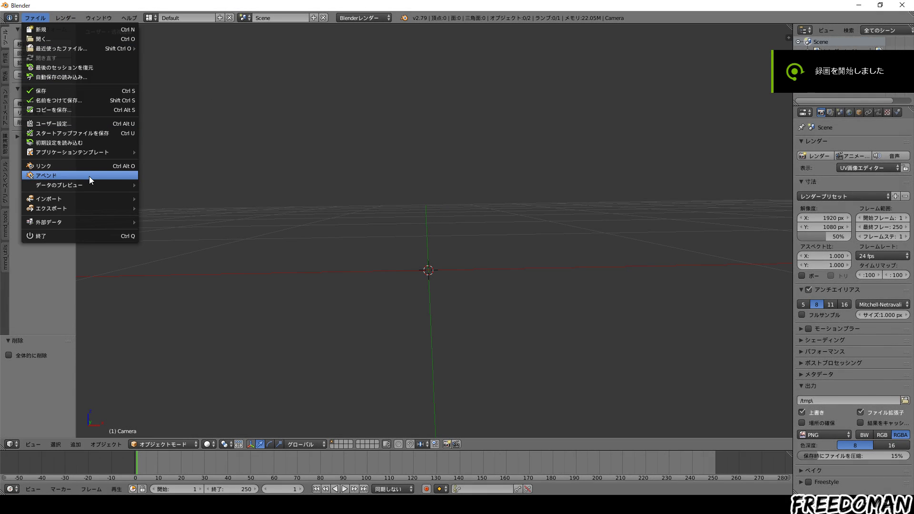
click(166, 227)
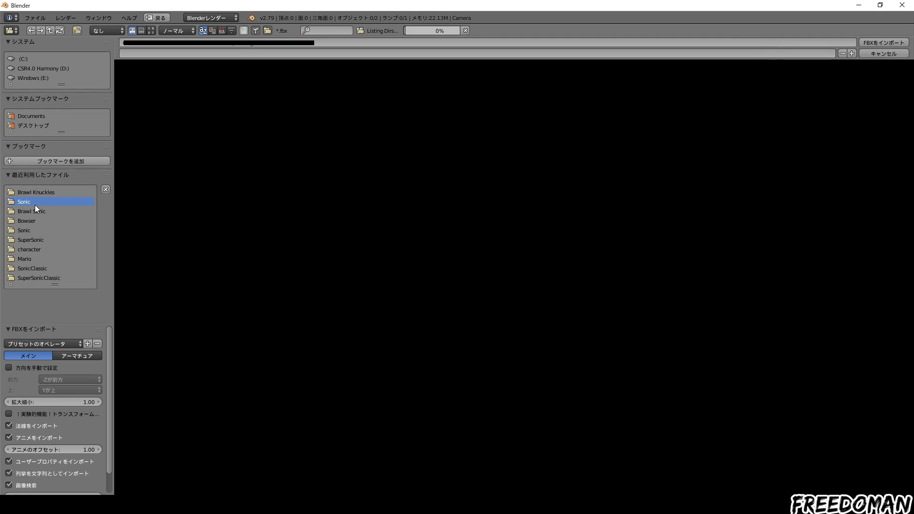
text(chr_sonic.model.fbx)
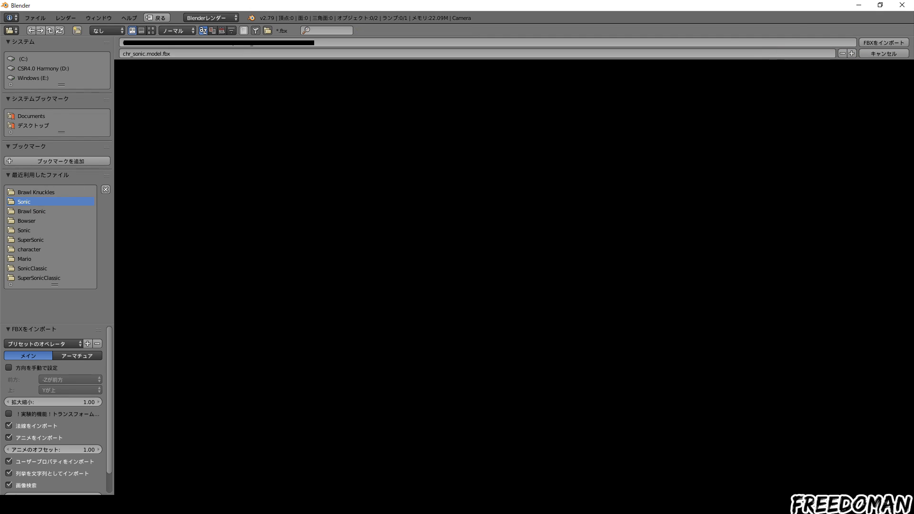
key(Return)
click(270, 444)
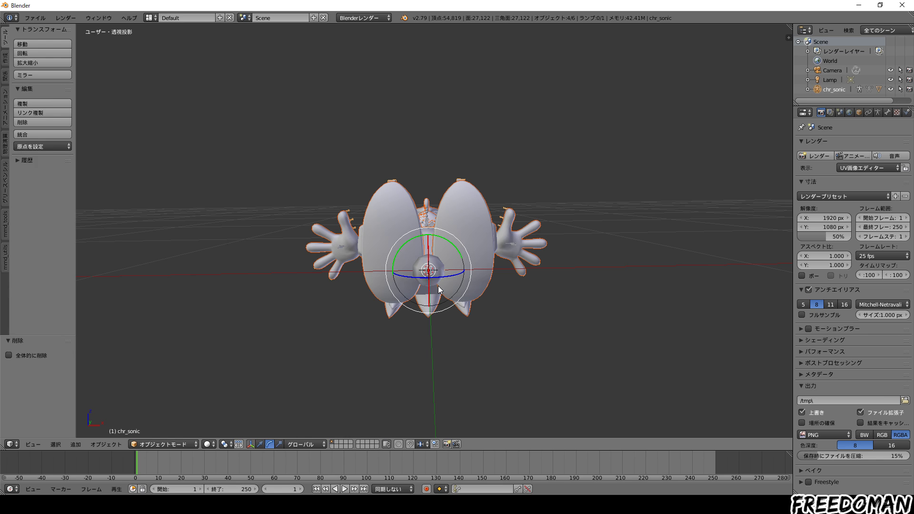
Rotate chr_sonic 90° about the X axis so it stands upright, then deselect it
drag(429, 257, 428, 271)
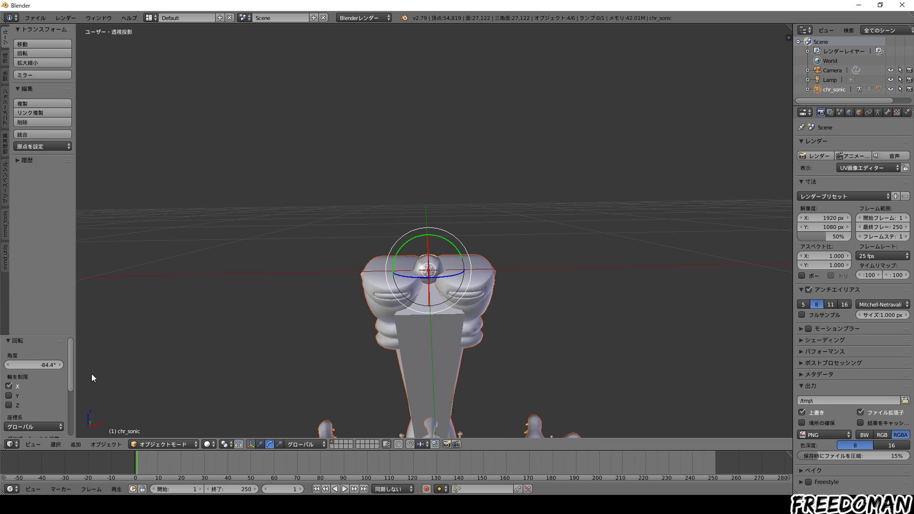
click(41, 363)
text(90)
key(Return)
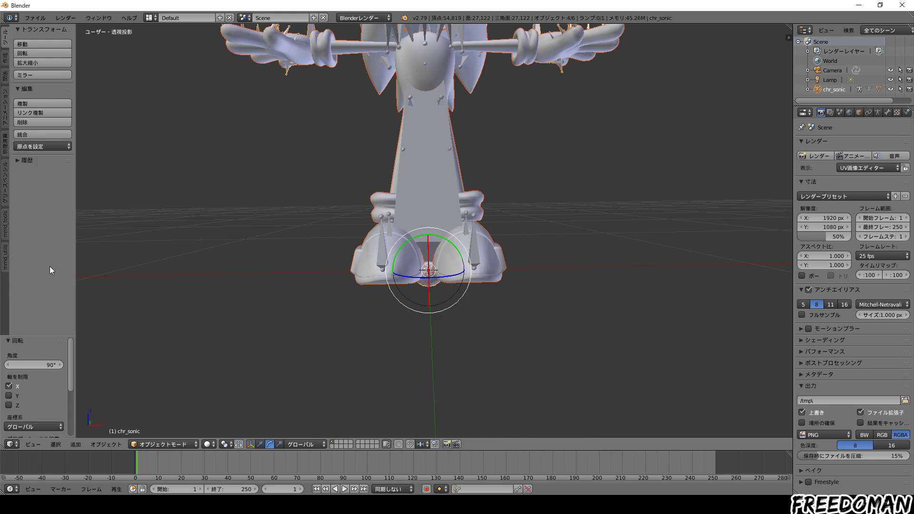
key(a)
scroll(332, 193, down, 2)
scroll(331, 192, down, 1)
scroll(329, 228, down, 2)
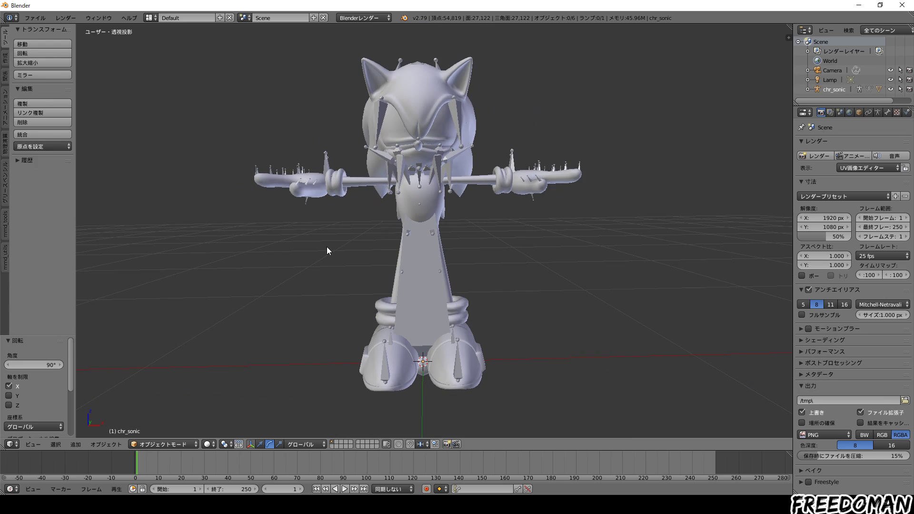
click(36, 18)
mouse_move(79, 198)
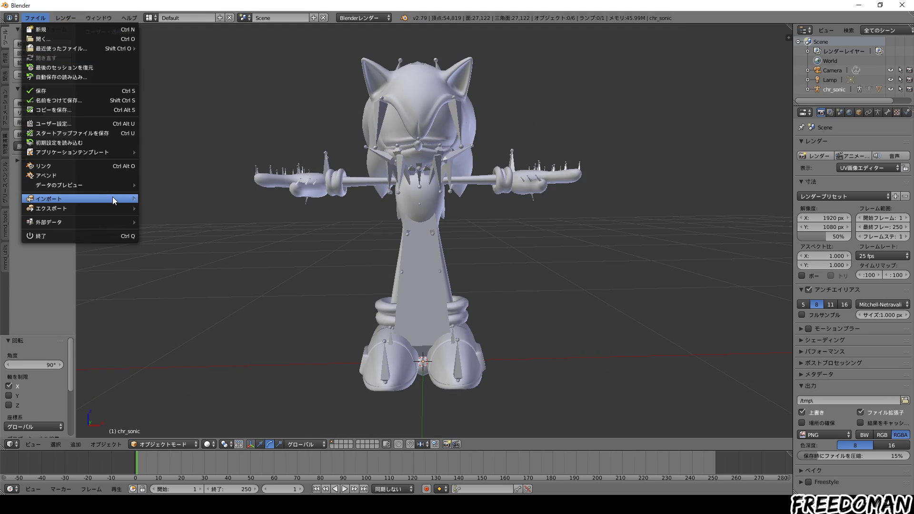
Import the Collada (.dae) Knuckles model from the recent folder
click(168, 198)
click(50, 202)
double_click(392, 214)
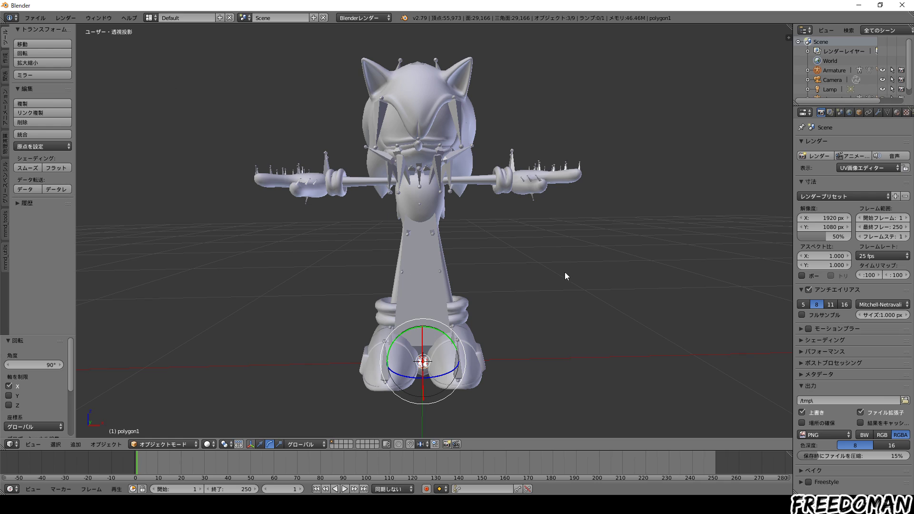
Scale the Armature by 5.942, then 0.957, on X, Y and Z to match Sonic's size
click(833, 71)
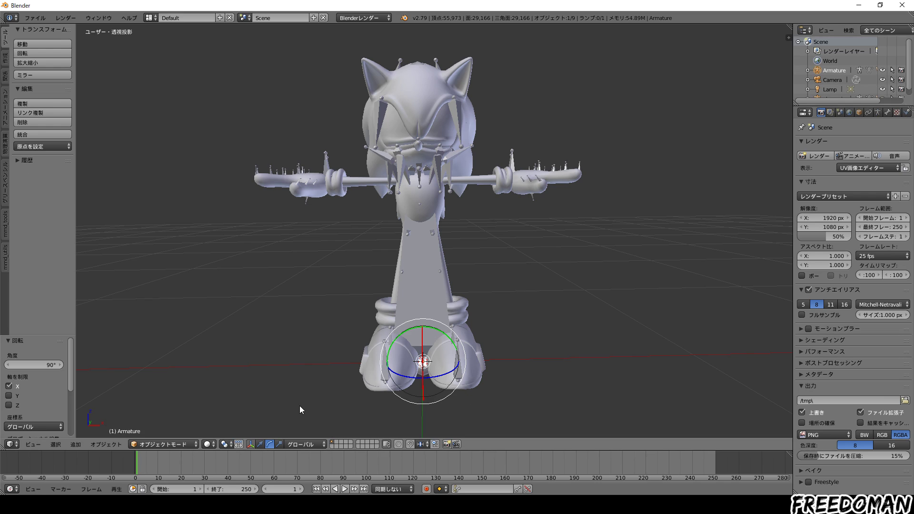
click(280, 444)
drag(426, 335, 421, 174)
click(8, 406)
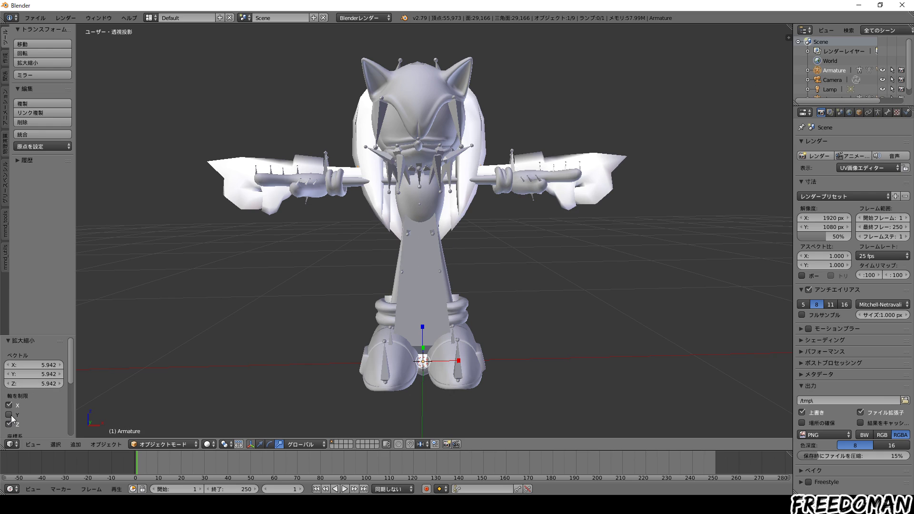
drag(424, 328, 424, 329)
click(25, 404)
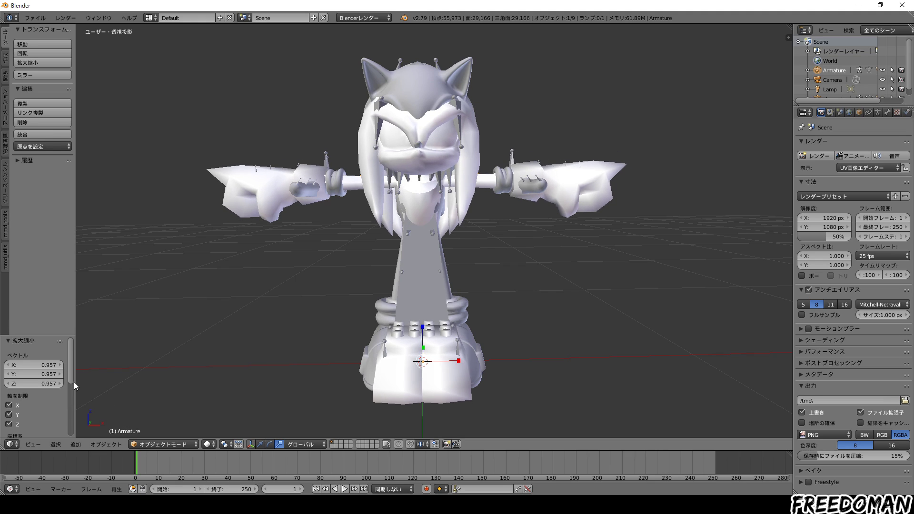
Zoom in on the arm and set the armature's X, Y and Z scale to 0.97
scroll(376, 248, up, 4)
scroll(387, 261, up, 4)
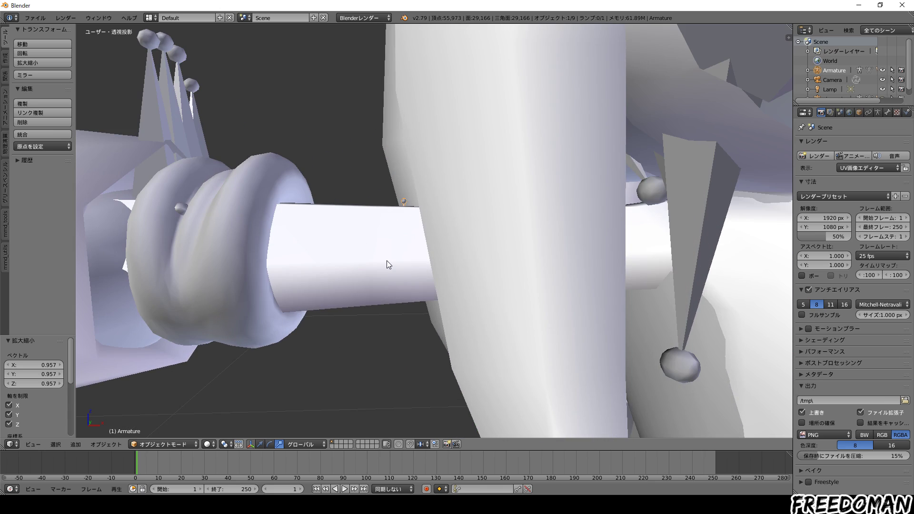
scroll(387, 261, up, 4)
shift+middle_drag(388, 259, 432, 232)
scroll(433, 232, up, 3)
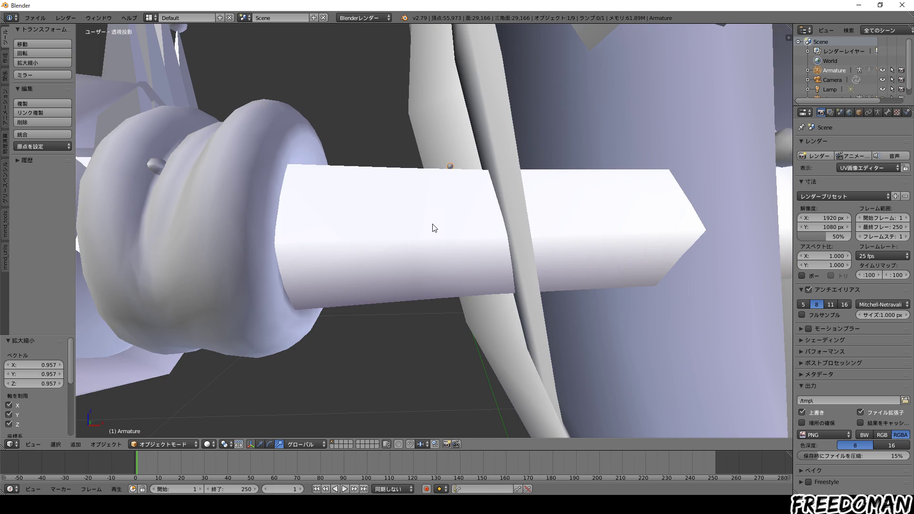
scroll(433, 228, down, 3)
click(53, 365)
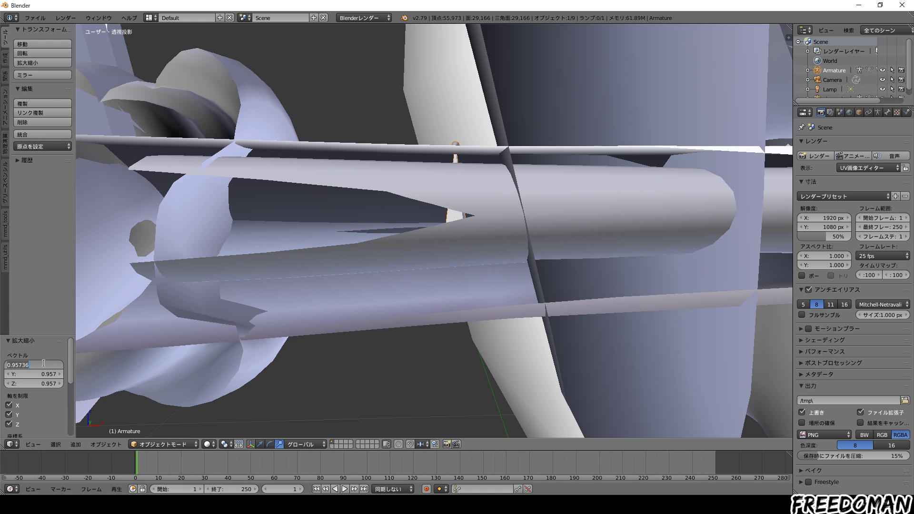
text(0.97)
key(Return)
click(12, 375)
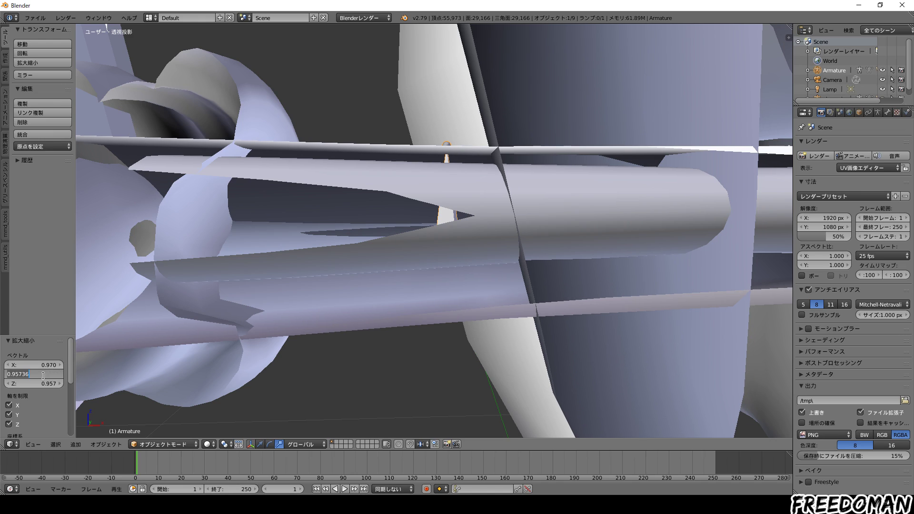
text(0.97)
key(Return)
click(15, 384)
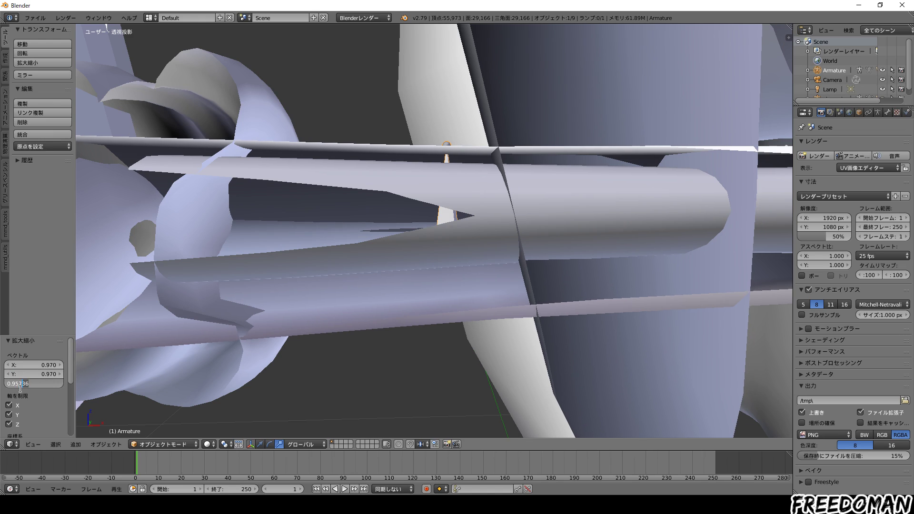
text(0.97)
key(Return)
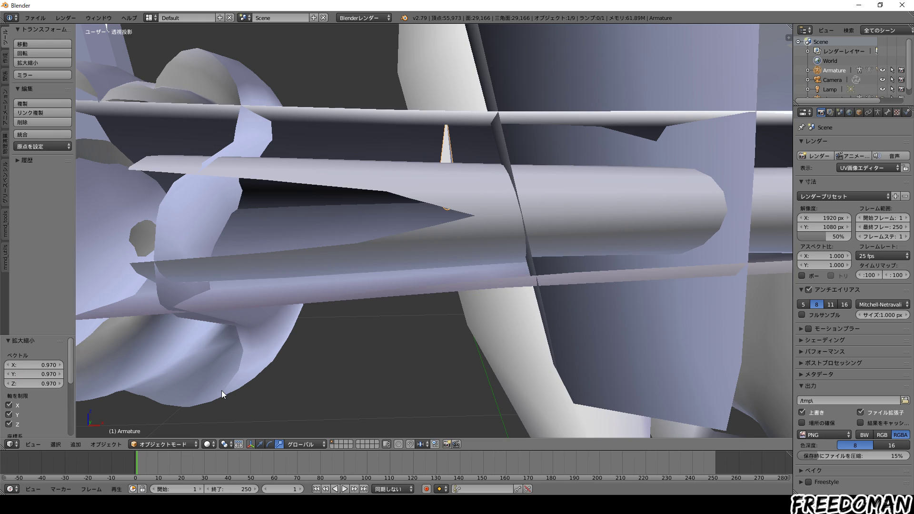
Refine the armature's Z, Y and X scale values to 0.965 each while checking the arm fit
click(37, 385)
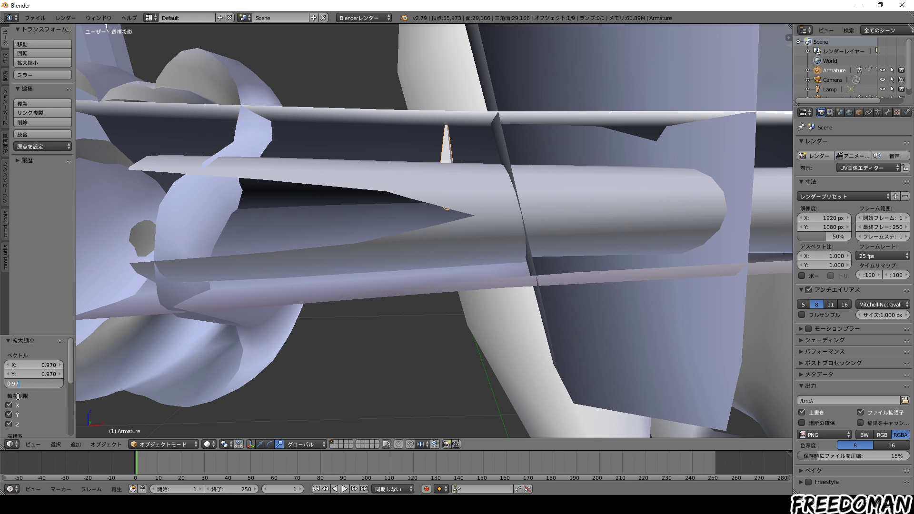
key(Return)
mouse_move(332, 342)
middle_down()
mouse_move(385, 327)
mouse_move(382, 336)
mouse_move(422, 341)
mouse_move(422, 331)
middle_up()
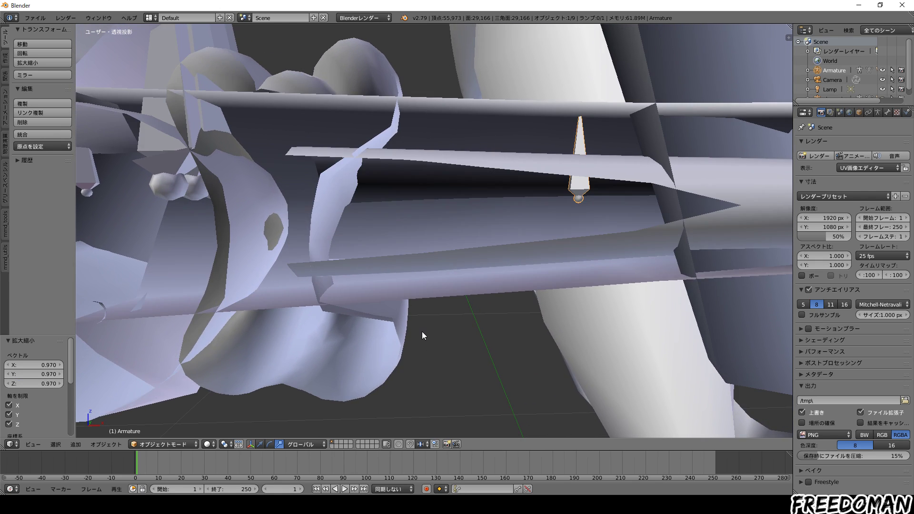
click(36, 382)
text(0.95)
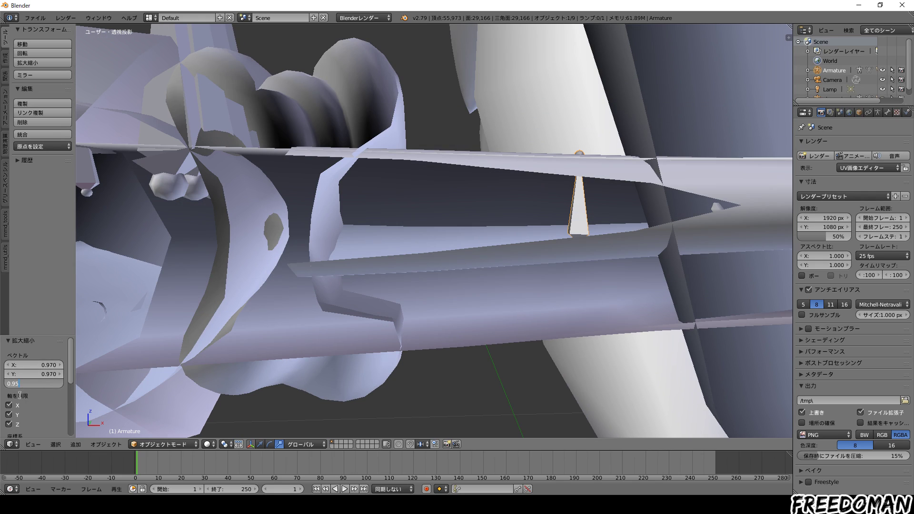
key(BackSpace)
text(6)
key(Return)
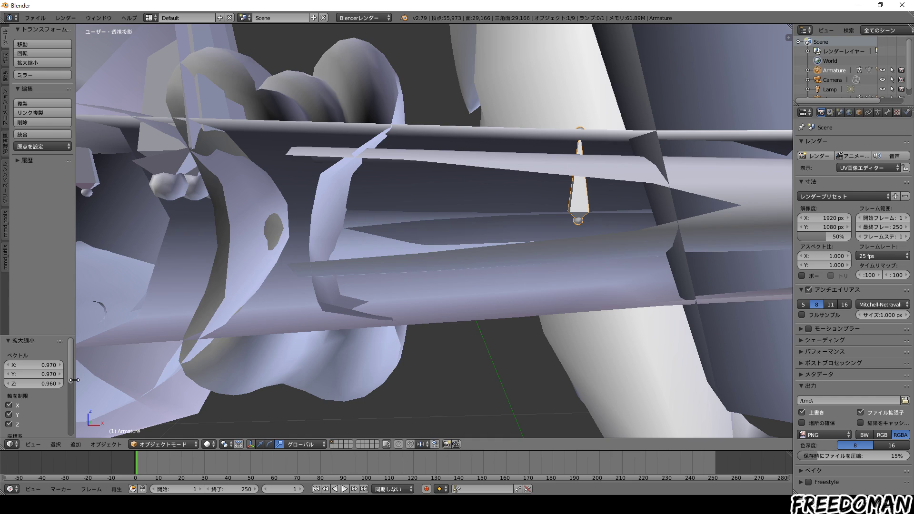
click(56, 382)
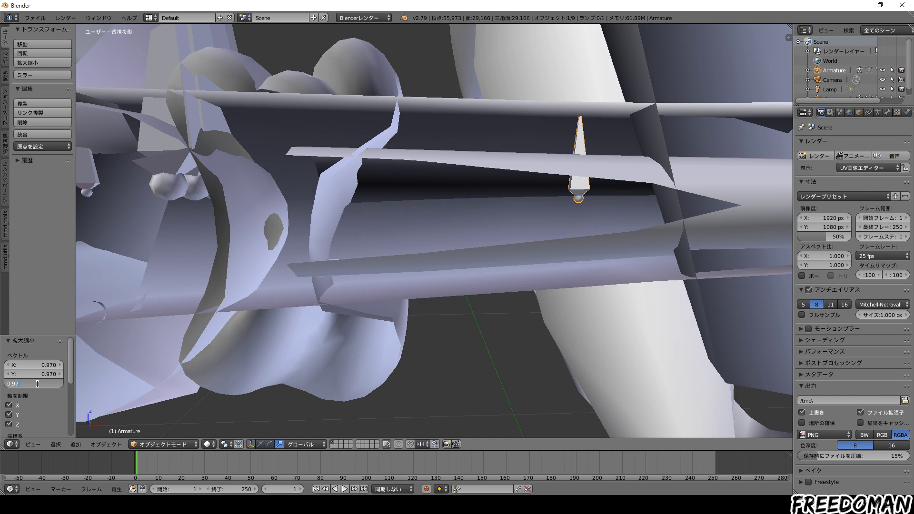
key(Return)
click(44, 373)
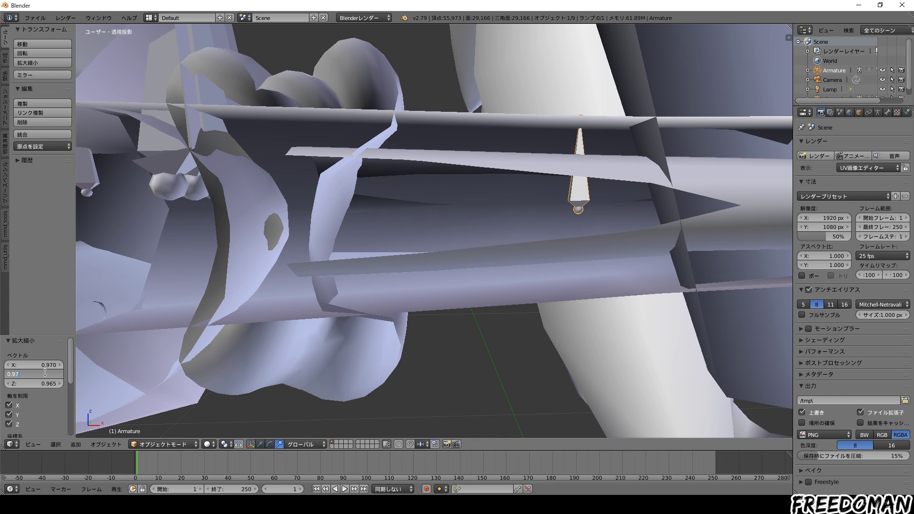
text(0.965)
key(Return)
click(45, 365)
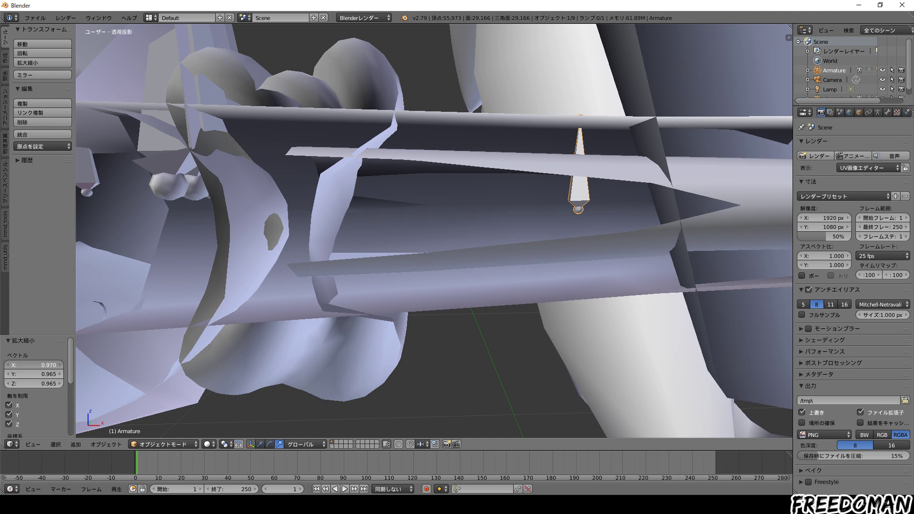
text(0.965)
key(Return)
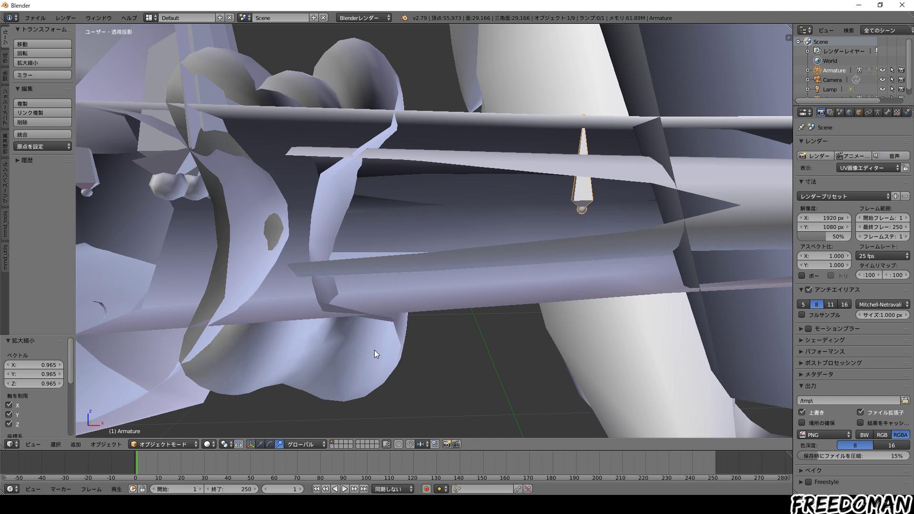
scroll(464, 370, down, 3)
Hide chr_sonic, expand chr_sonic and Armature in the Outliner, and switch the Armature to Pose Mode
scroll(463, 370, down, 2)
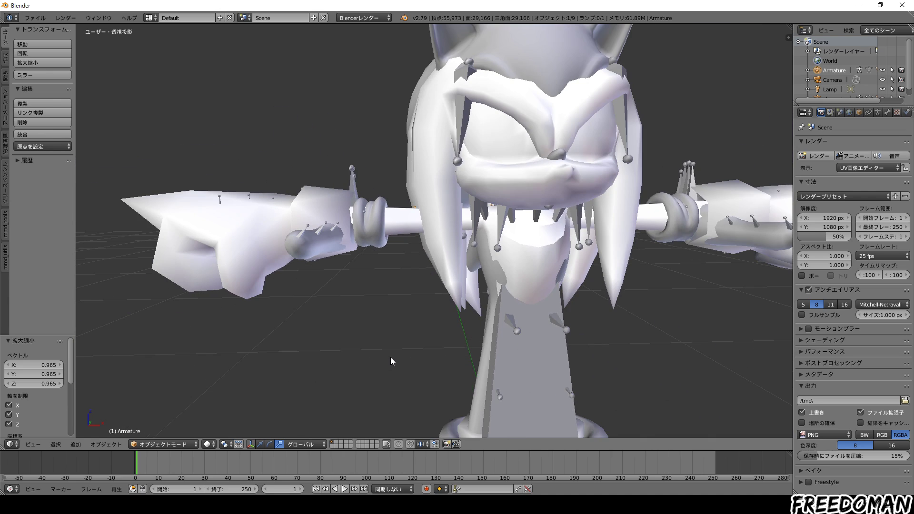
scroll(287, 300, down, 2)
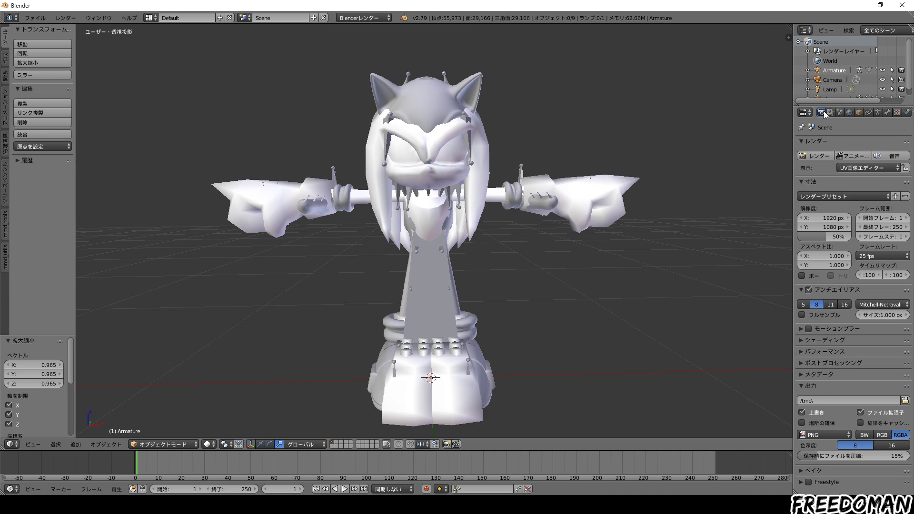
drag(825, 105, 827, 247)
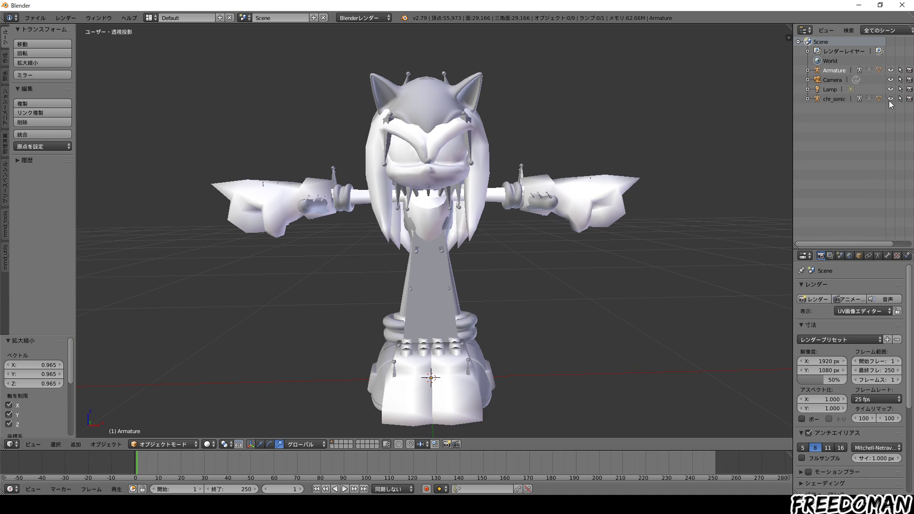
click(890, 98)
click(808, 98)
click(808, 70)
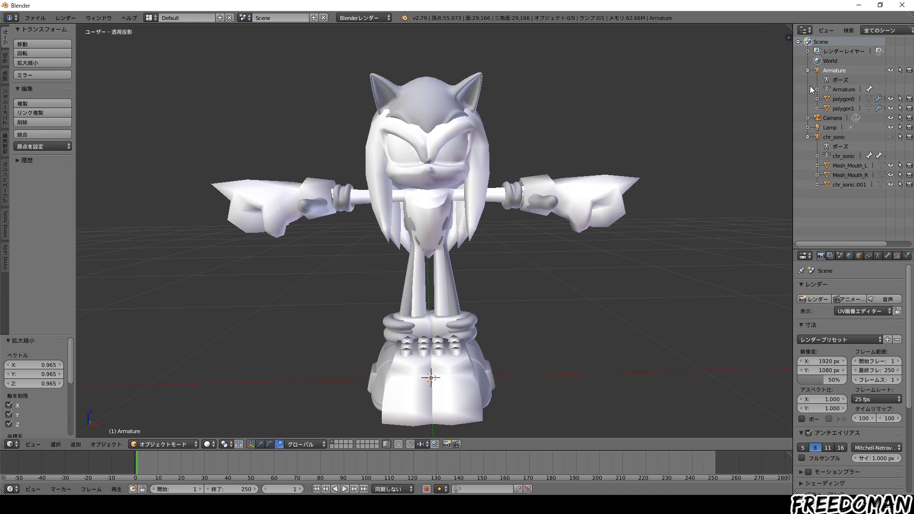
click(848, 91)
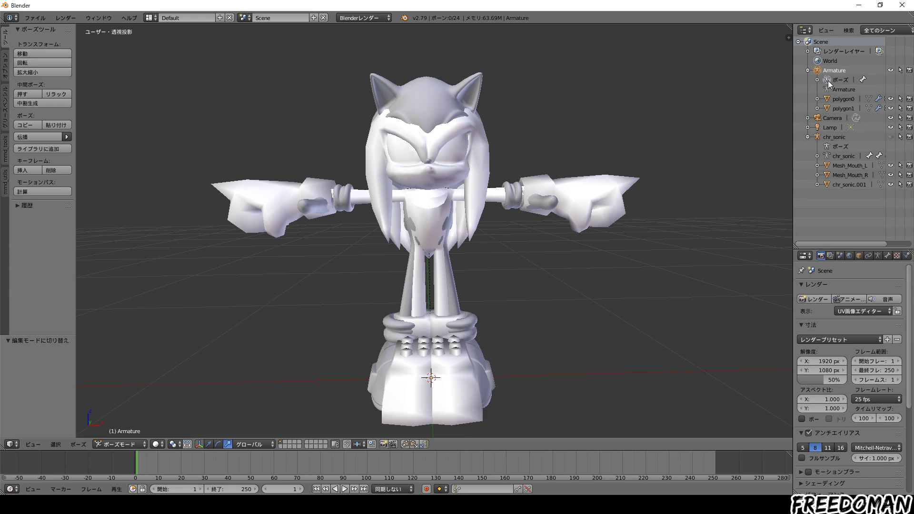
Rotate one leg bone 8.75° about the Y axis
click(818, 80)
click(818, 80)
scroll(442, 278, up, 5)
scroll(427, 236, up, 2)
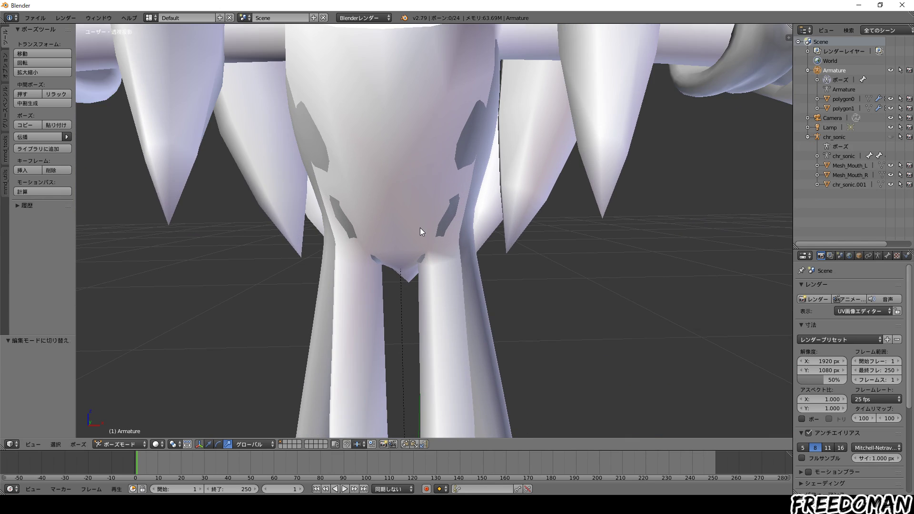
scroll(420, 227, up, 2)
scroll(390, 219, up, 2)
right_click(221, 167)
scroll(330, 299, down, 8)
mouse_move(330, 299)
shift+middle_down()
mouse_move(315, 190)
mouse_move(281, 433)
shift+middle_up()
click(218, 445)
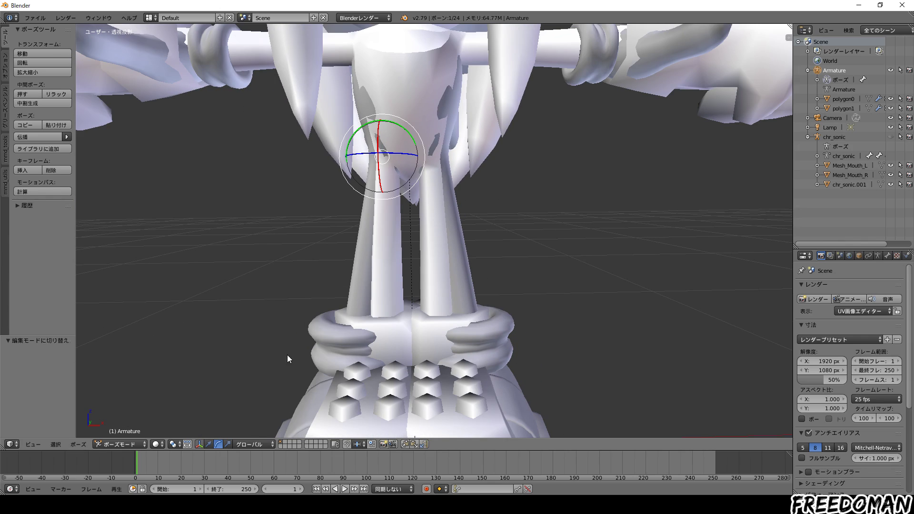
scroll(277, 374, down, 2)
key(r)
key(y)
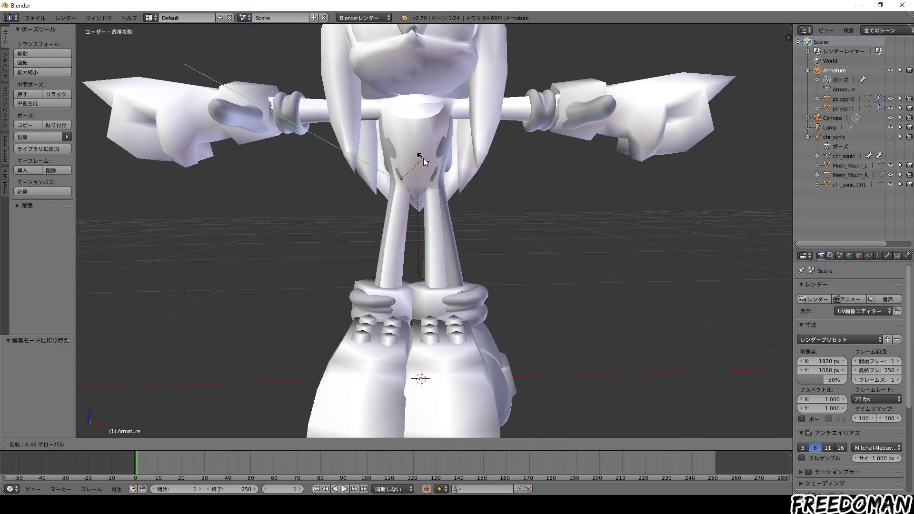
click(424, 160)
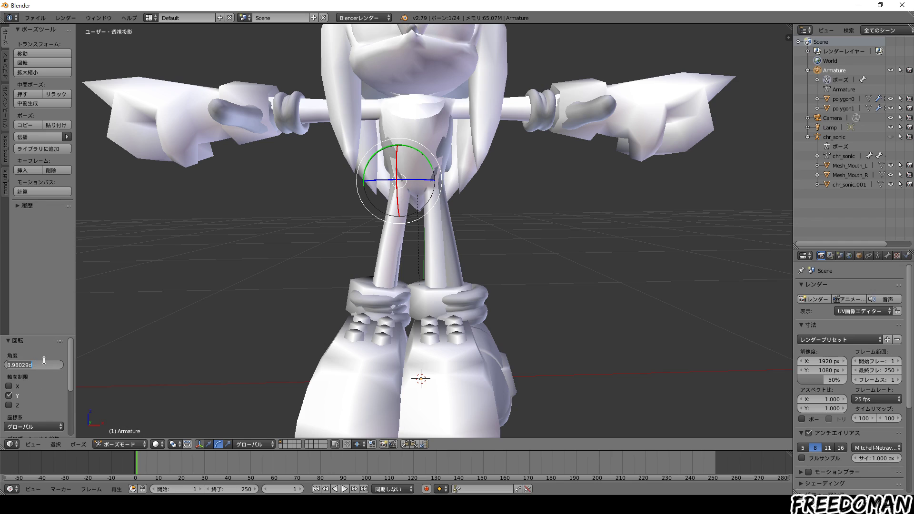
drag(49, 362, 0, 365)
text(8.75)
key(Return)
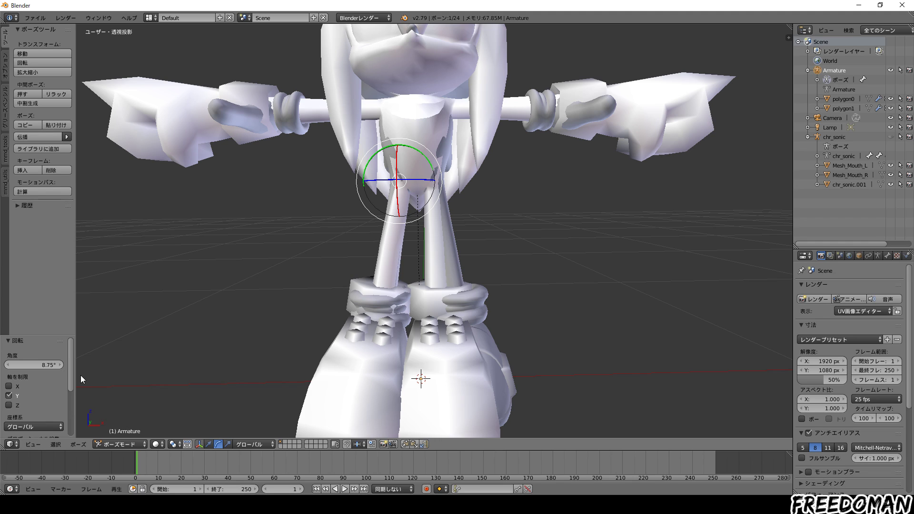
scroll(441, 330, up, 2)
scroll(490, 333, up, 2)
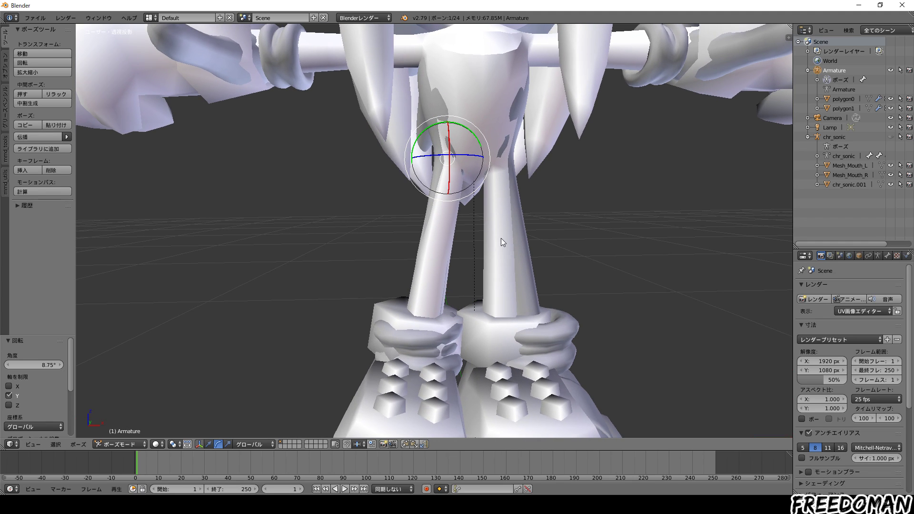
Rotate the other leg bone -8.75° about the Y axis
key(a)
scroll(508, 199, up, 2)
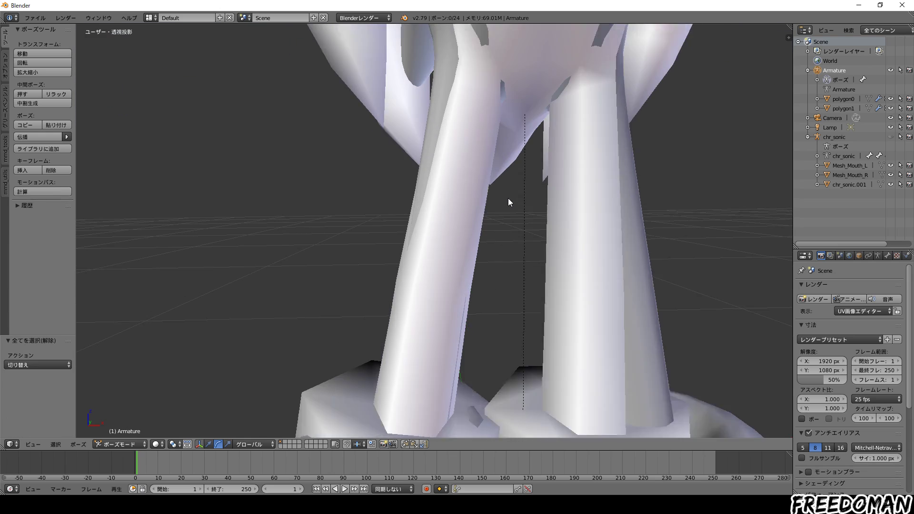
scroll(394, 356, up, 2)
scroll(505, 229, up, 2)
scroll(505, 229, down, 5)
right_click(472, 166)
scroll(484, 217, up, 3)
drag(484, 218, 473, 205)
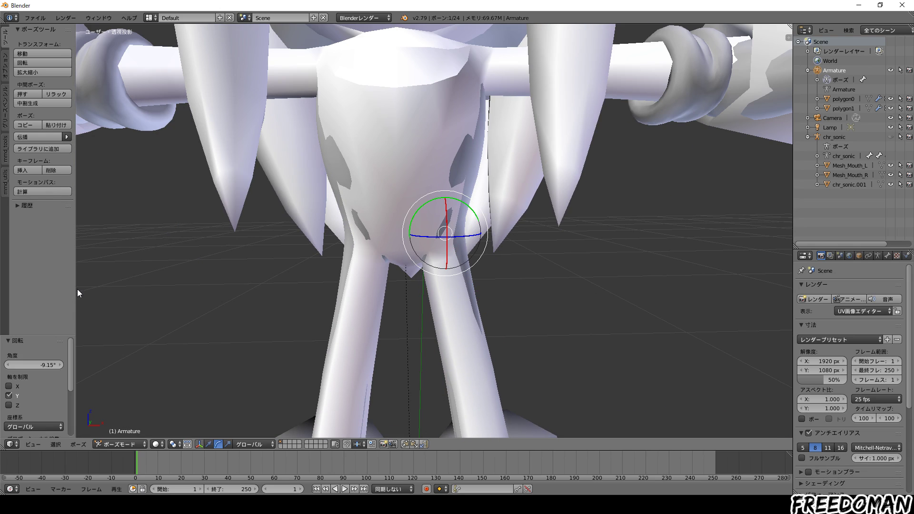
key(BackSpace)
key(Return)
In Object Mode, apply the Armature modifiers on polygon1 and polygon0 to bake the leg pose
shift+middle_drag(290, 310, 282, 202)
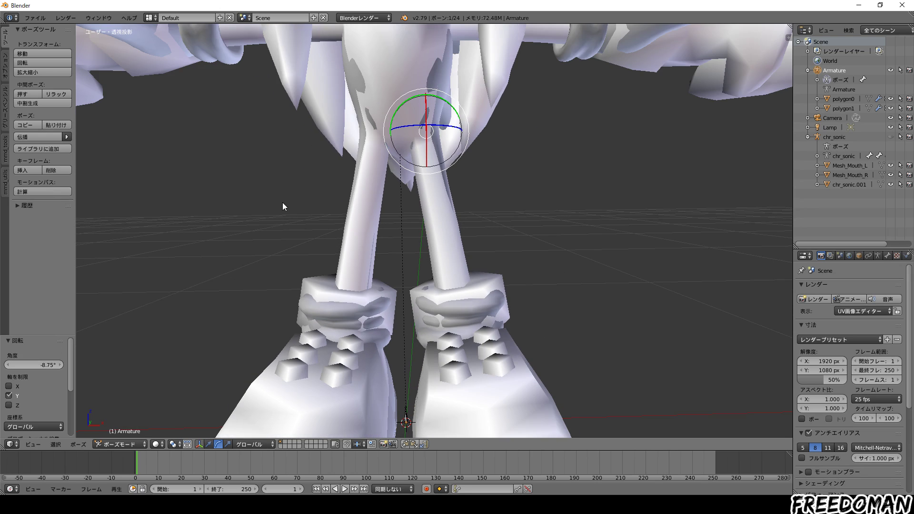
scroll(603, 190, down, 3)
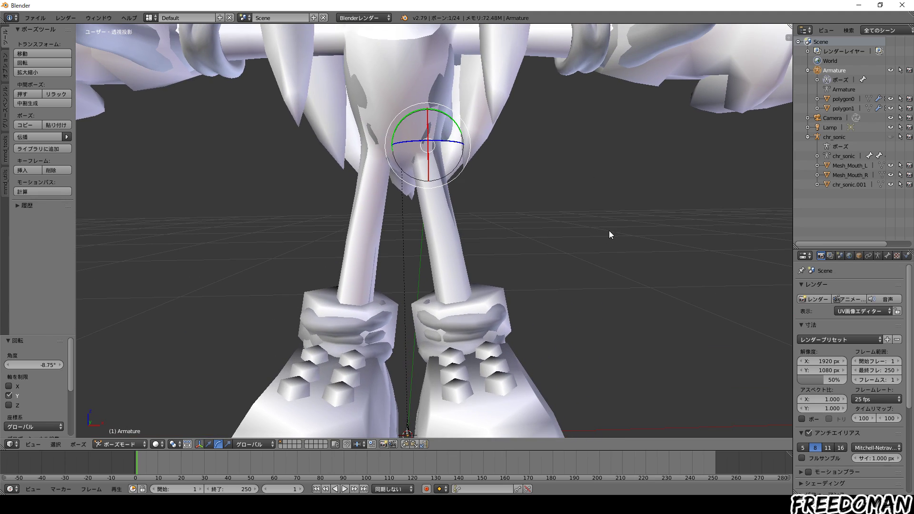
key(a)
click(829, 108)
click(881, 257)
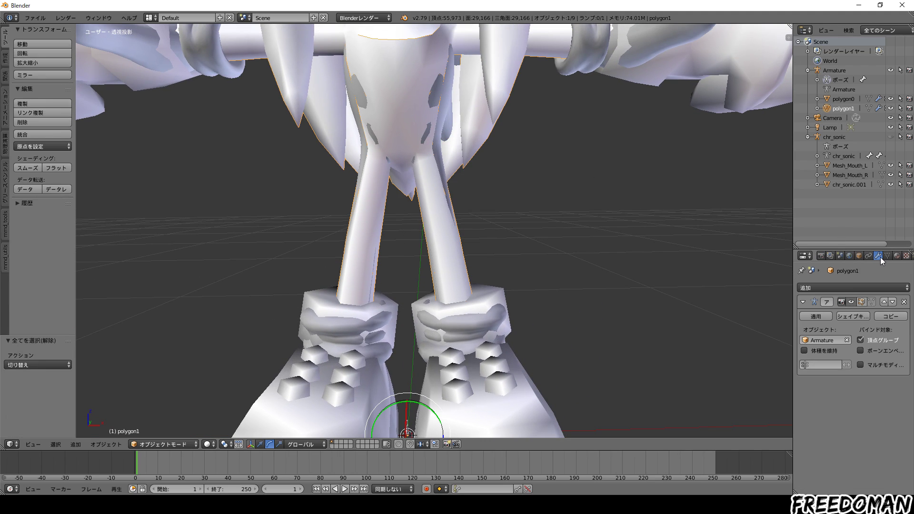
click(821, 314)
click(847, 99)
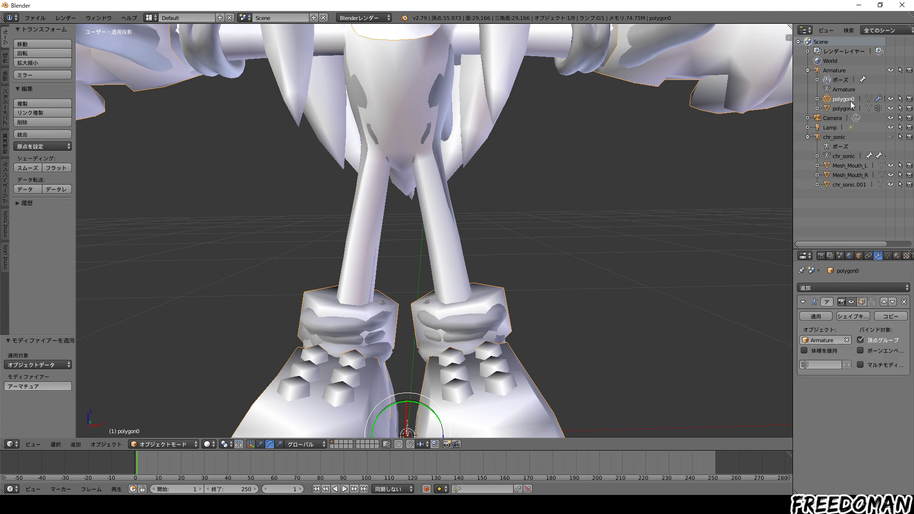
click(822, 315)
scroll(670, 277, down, 3)
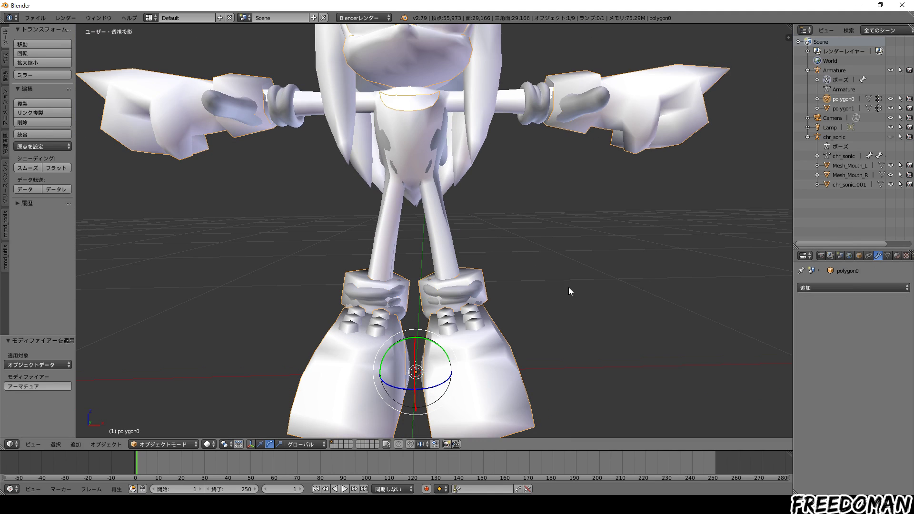
key(a)
scroll(569, 291, up, 3)
click(164, 444)
click(175, 424)
Select the left shoe's vertex group and rotate it -8.75° about the Y axis
right_click(356, 297)
key(shift+g)
click(356, 295)
key(r)
key(y)
click(127, 301)
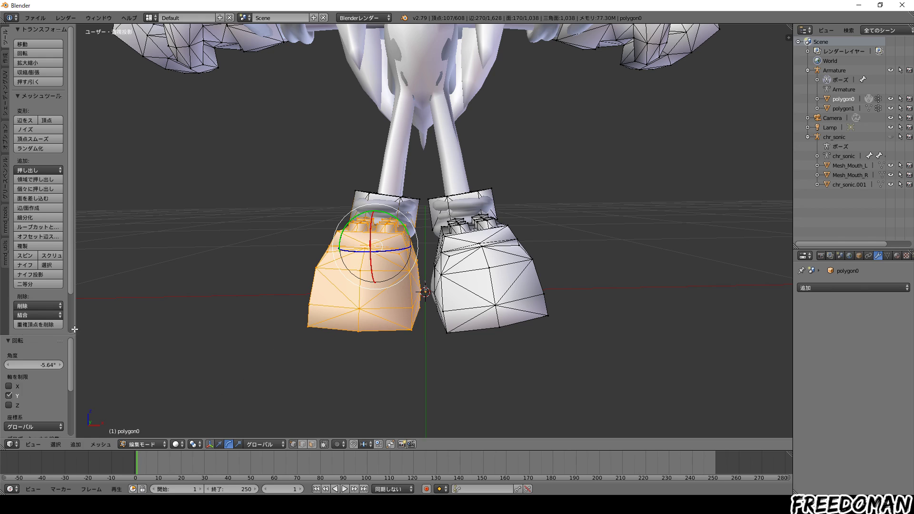
key(BackSpace)
key(Return)
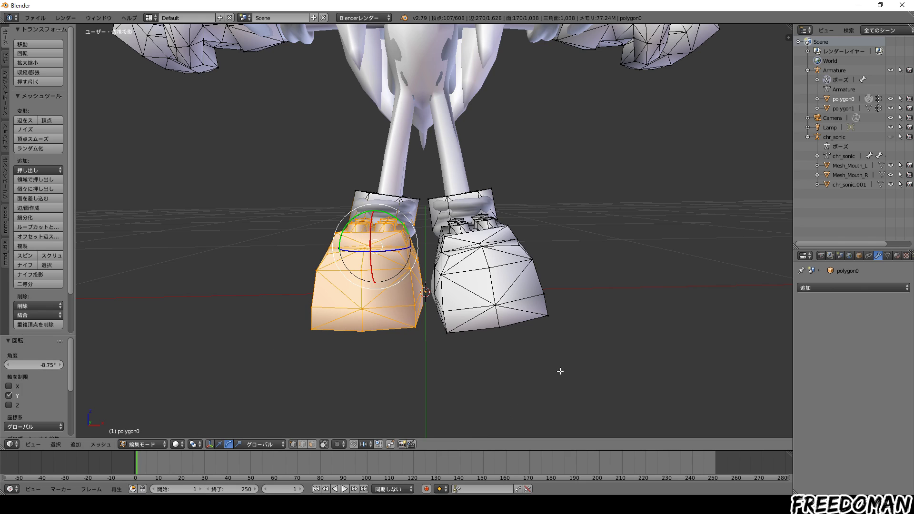
Select the right shoe's vertex group, rotate it 8.75° about Y, then deselect all
right_click(503, 291)
key(shift+g)
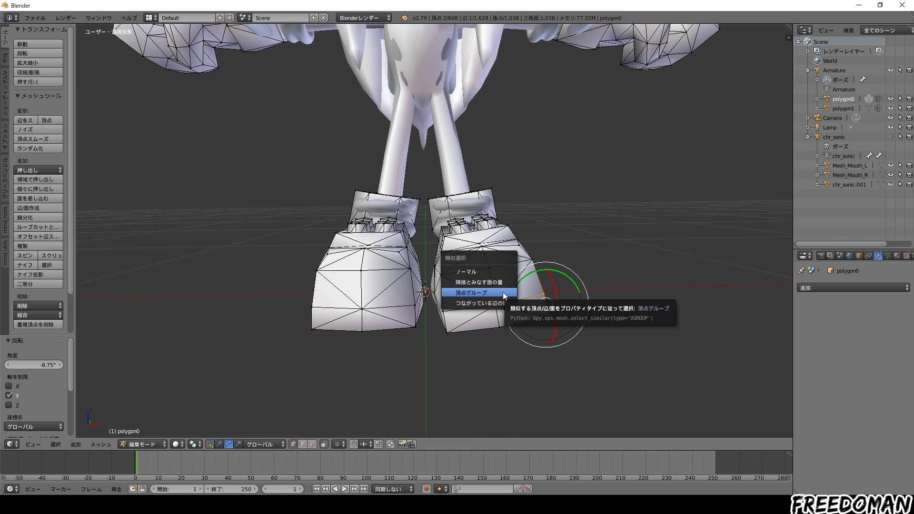
click(503, 292)
drag(499, 218, 503, 222)
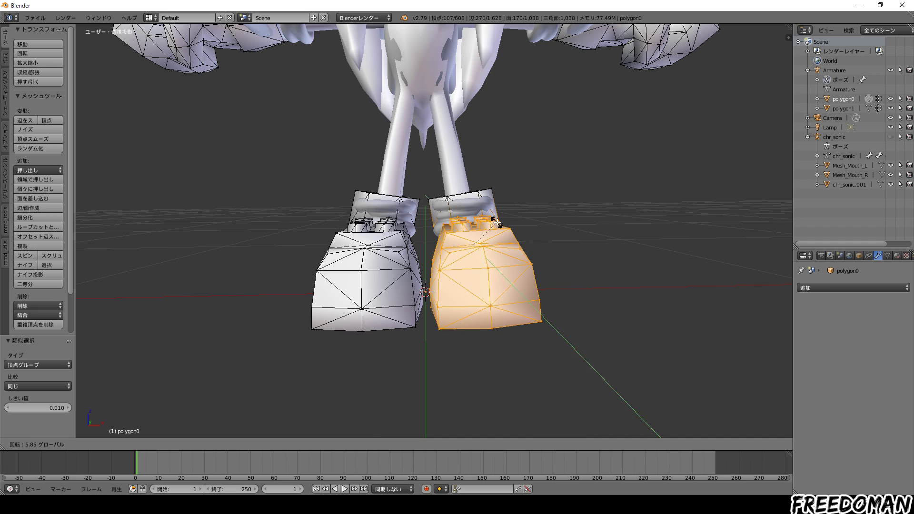
text(8.75)
key(Return)
key(a)
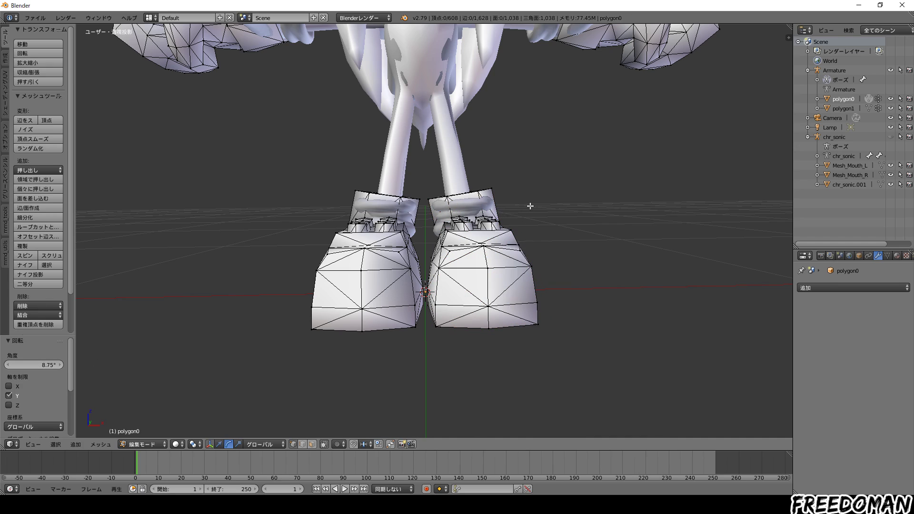
shift+middle_drag(531, 206, 526, 310)
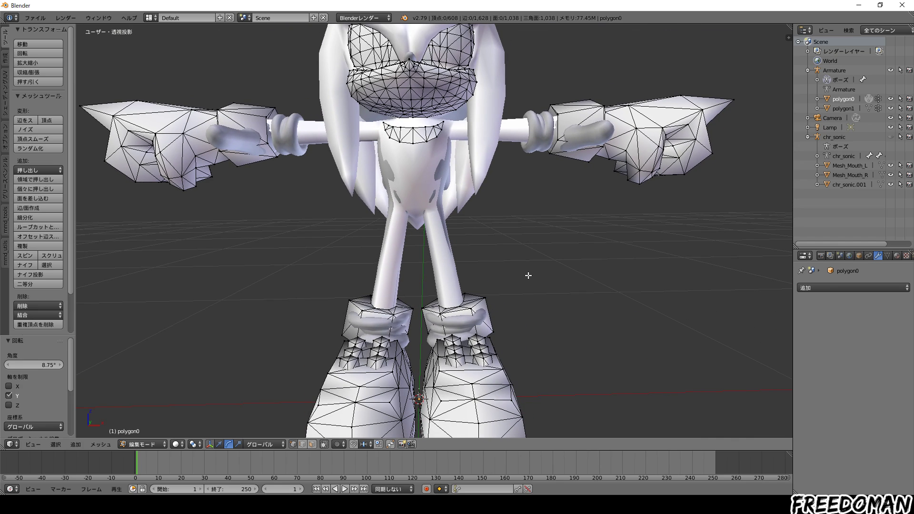
Select the left glove's hand-tip and wrist vertex groups in Edit Mode
shift+middle_drag(527, 277, 598, 305)
drag(117, 110, 218, 245)
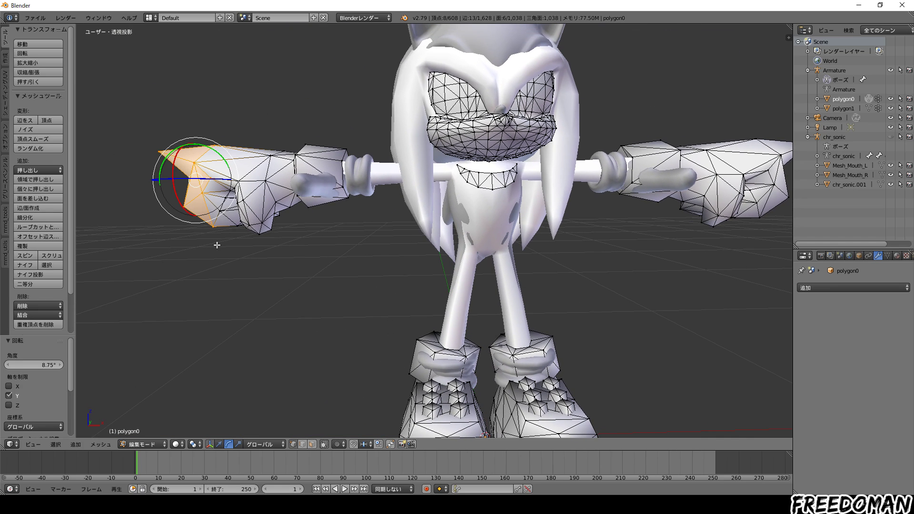
key(shift+g)
click(217, 246)
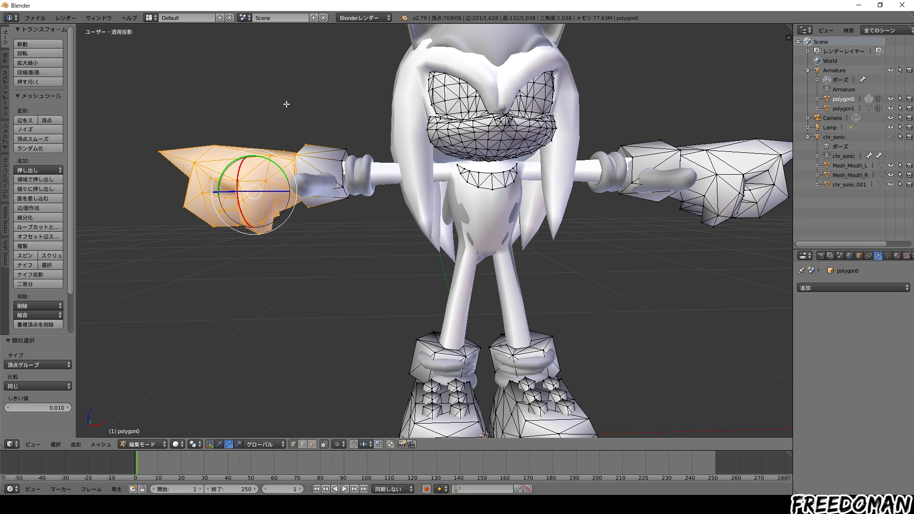
drag(286, 105, 354, 244)
key(shift+g)
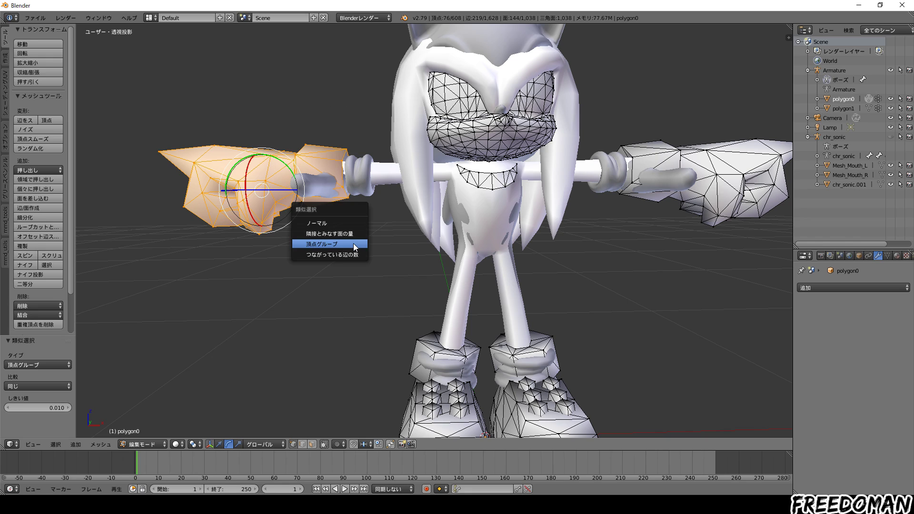
click(353, 241)
click(219, 444)
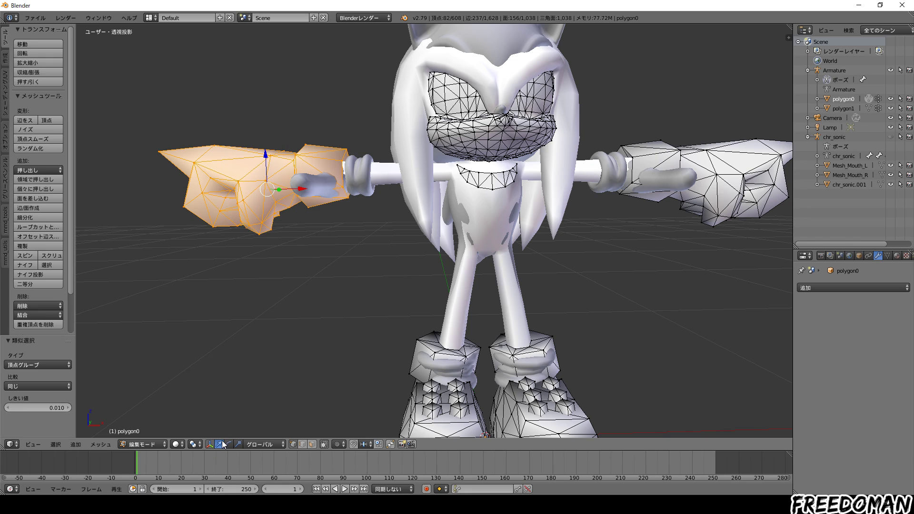
middle_drag(314, 305, 343, 289)
scroll(373, 211, up, 4)
scroll(374, 211, up, 1)
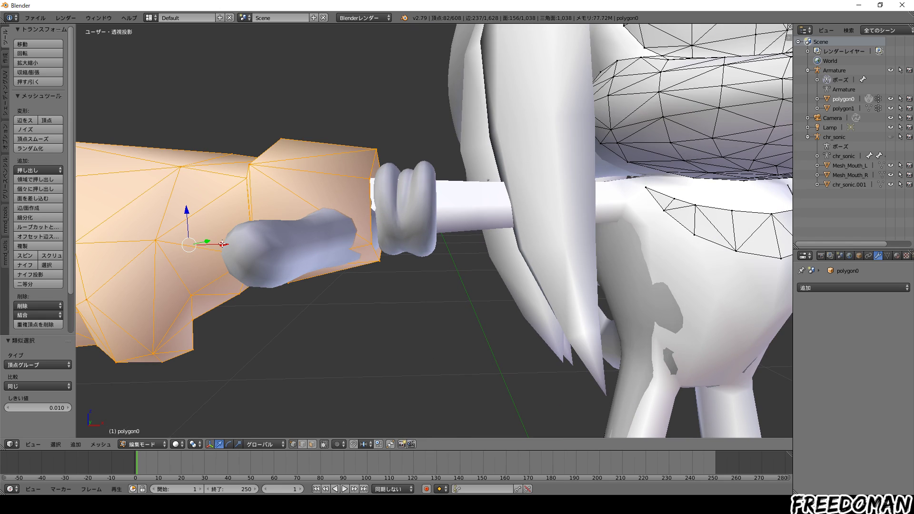
Move the selected left glove 0.08 along X
key(g)
right_click(302, 249)
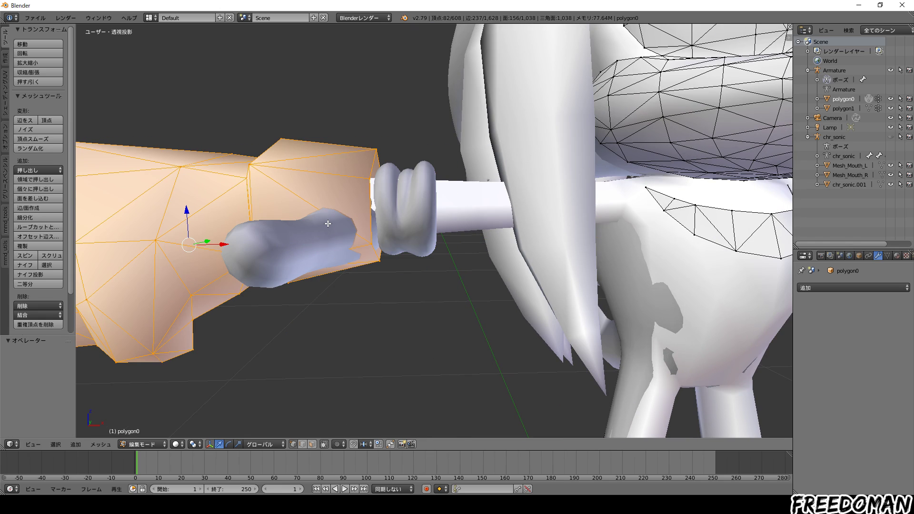
scroll(340, 204, up, 3)
middle_drag(194, 239, 301, 272)
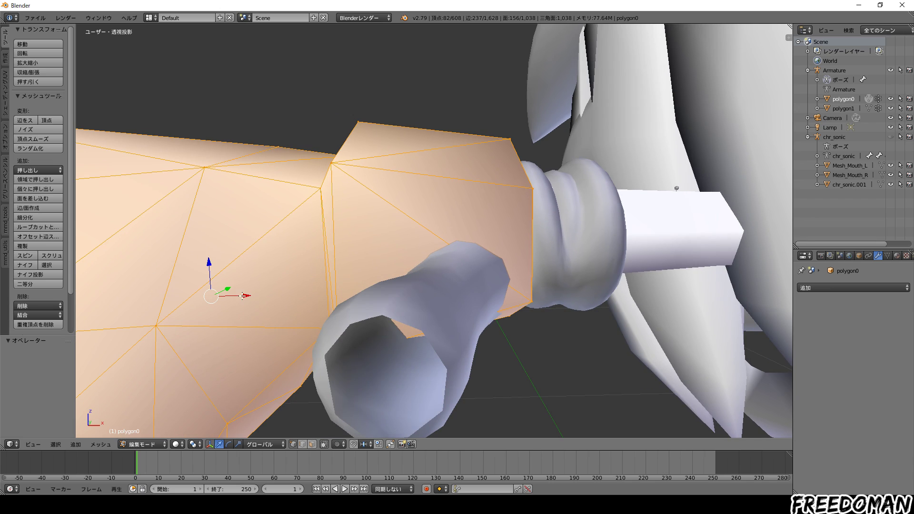
drag(242, 296, 373, 286)
mouse_move(373, 285)
middle_down()
mouse_move(239, 272)
mouse_move(251, 267)
middle_up()
click(36, 365)
drag(36, 365, 15, 373)
text(5)
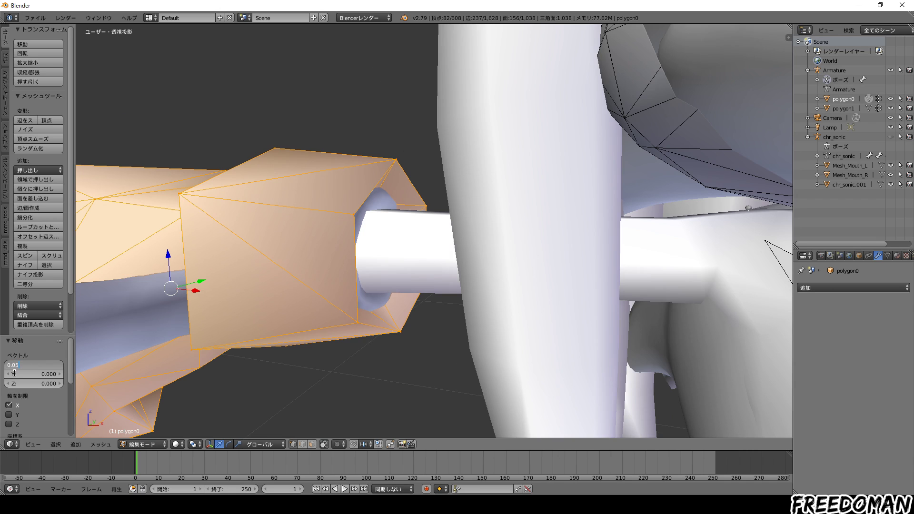
key(BackSpace)
text(8)
key(Return)
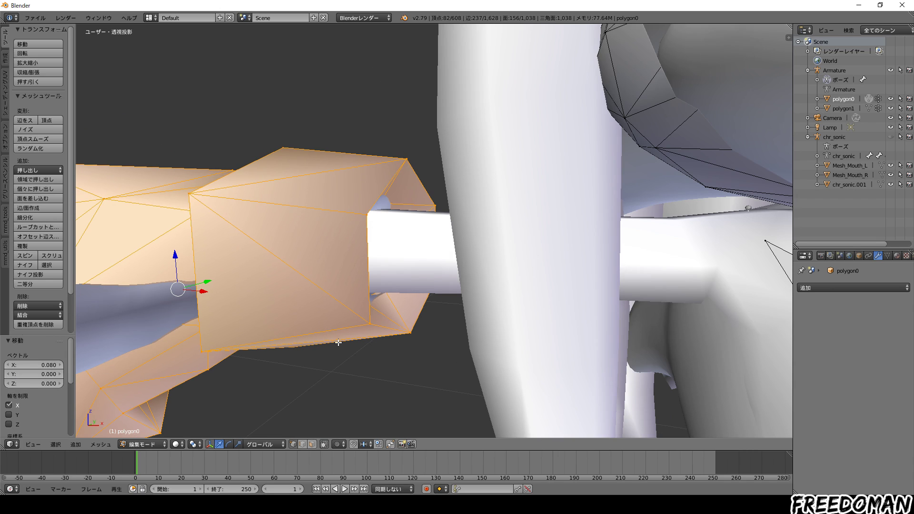
Orbit and zoom around the hand and grey tube, ending at the character's front
scroll(365, 292, up, 2)
scroll(365, 292, up, 2)
scroll(365, 292, up, 3)
scroll(367, 290, down, 3)
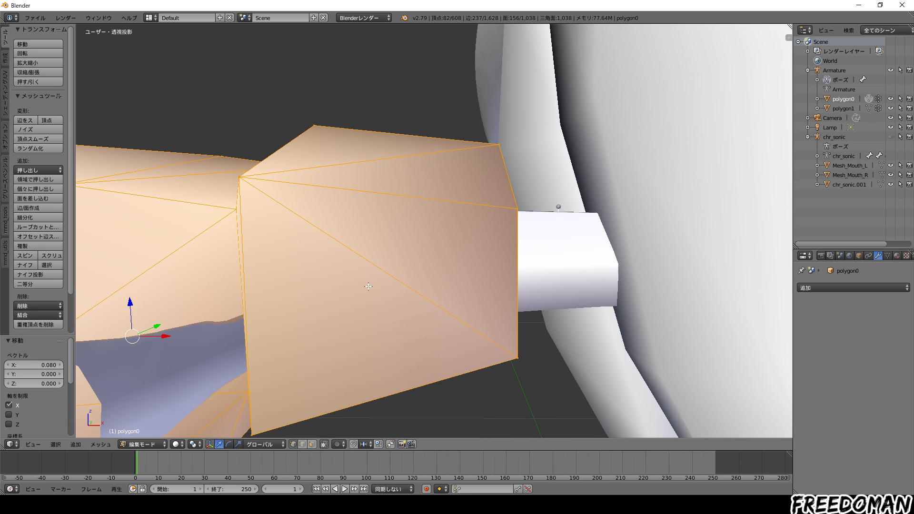
scroll(376, 285, up, 4)
scroll(383, 280, up, 1)
mouse_move(383, 280)
middle_down()
mouse_move(262, 261)
mouse_move(403, 320)
mouse_move(311, 304)
mouse_move(362, 257)
middle_up()
scroll(262, 262, down, 4)
scroll(286, 292, down, 1)
scroll(286, 292, up, 2)
scroll(399, 231, up, 4)
middle_drag(398, 230, 396, 244)
scroll(396, 244, down, 5)
middle_drag(521, 261, 459, 245)
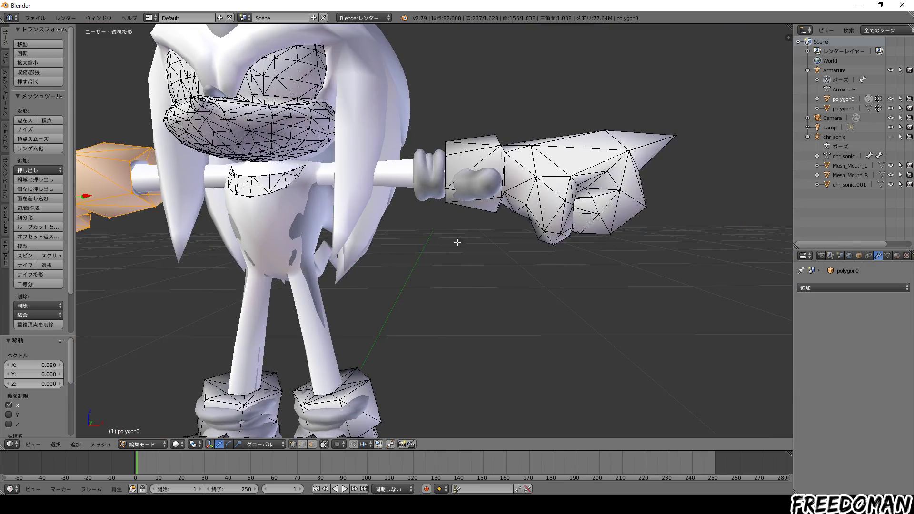
scroll(459, 245, up, 1)
Box-select the right glove's vertex group, move it -0.08 along X, then deselect
key(b)
mouse_move(614, 94)
mouse_down()
mouse_move(436, 320)
mouse_move(371, 311)
mouse_up()
key(shift+g)
click(373, 310)
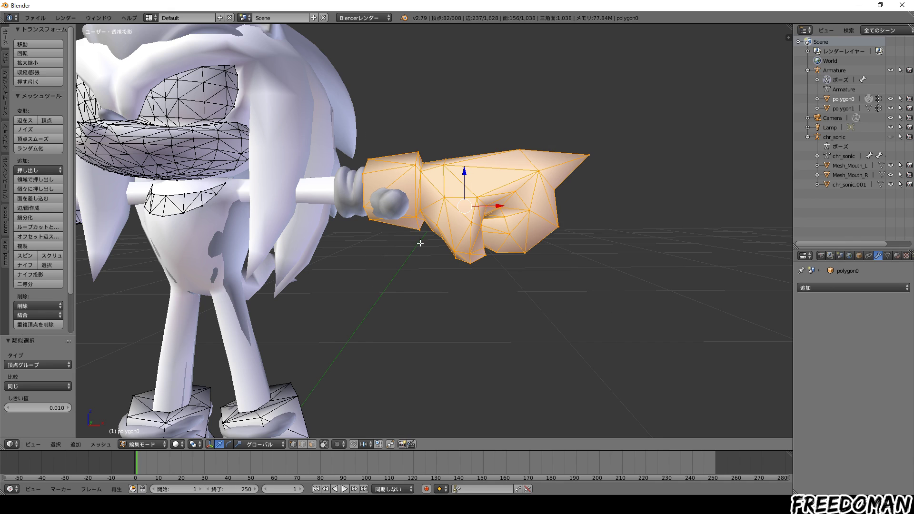
middle_drag(418, 239, 515, 247)
drag(547, 220, 517, 220)
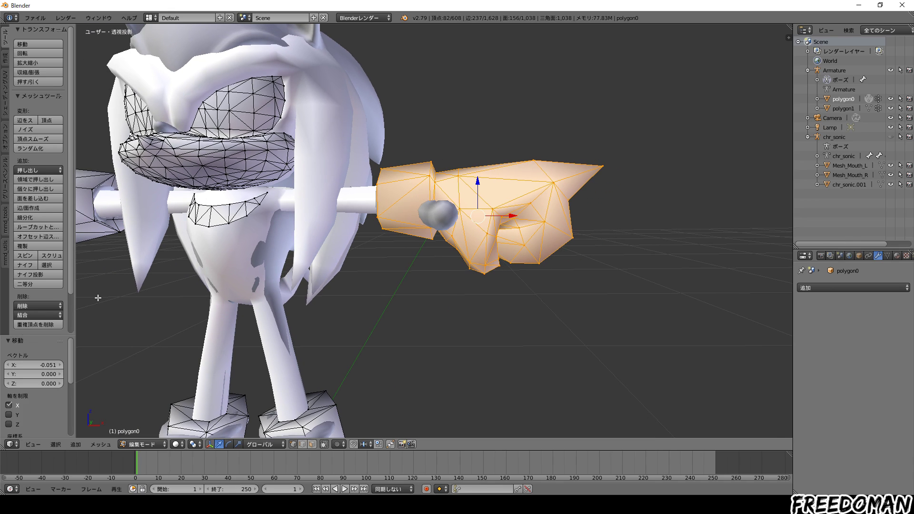
click(47, 364)
key(Home)
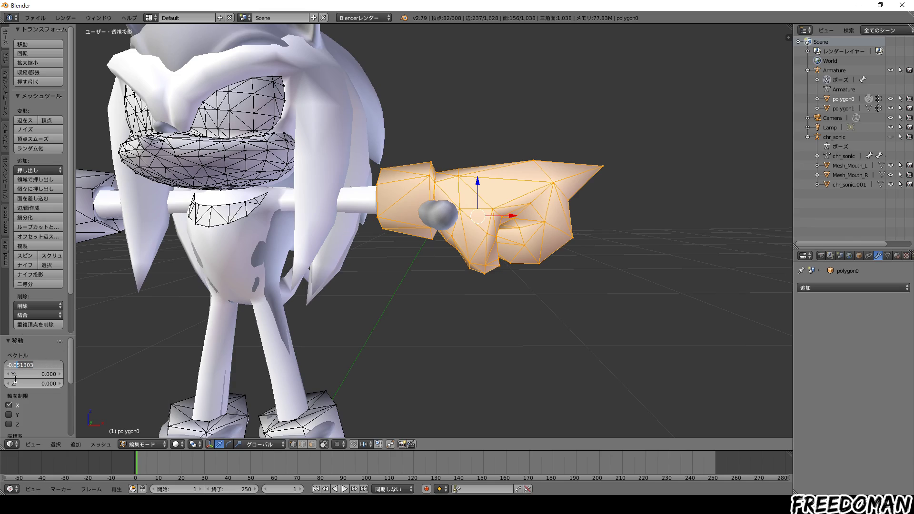
text(-0.08)
key(Return)
mouse_move(389, 323)
middle_down()
mouse_move(212, 315)
mouse_move(415, 322)
mouse_move(500, 285)
mouse_move(623, 254)
middle_up()
key(a)
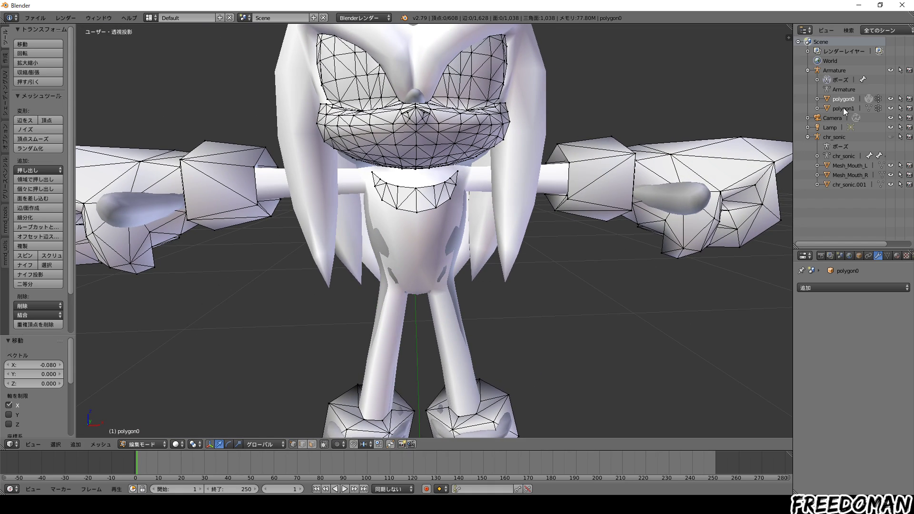
Select polygon1 and switch it into Edit Mode
click(845, 110)
click(176, 442)
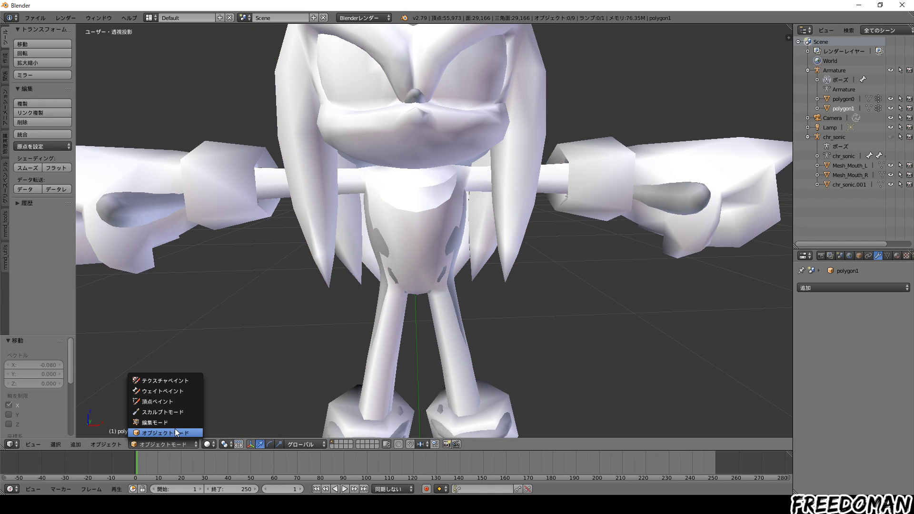
click(175, 425)
scroll(367, 348, up, 3)
scroll(419, 303, up, 3)
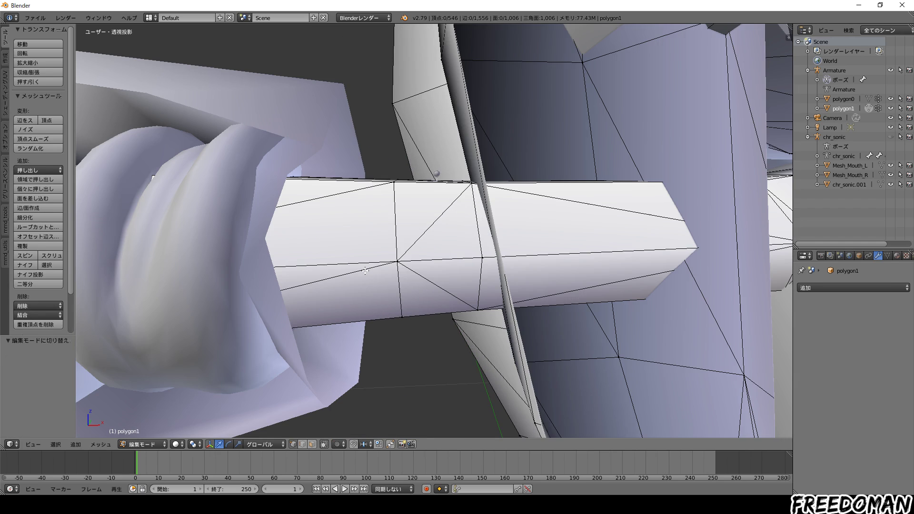
scroll(472, 257, up, 3)
Select the arm-tube piece by vertex group and shift it 0.04 along X
drag(248, 116, 327, 369)
key(shift+g)
click(327, 367)
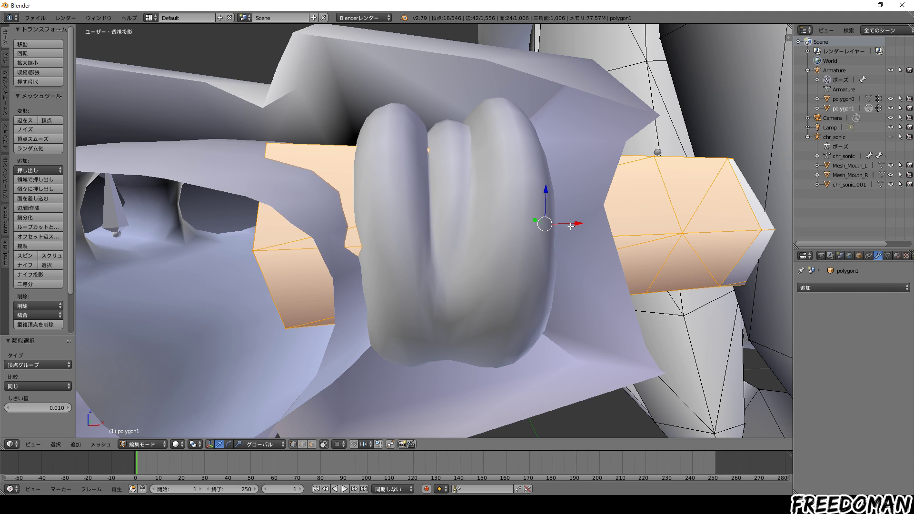
drag(571, 227, 624, 224)
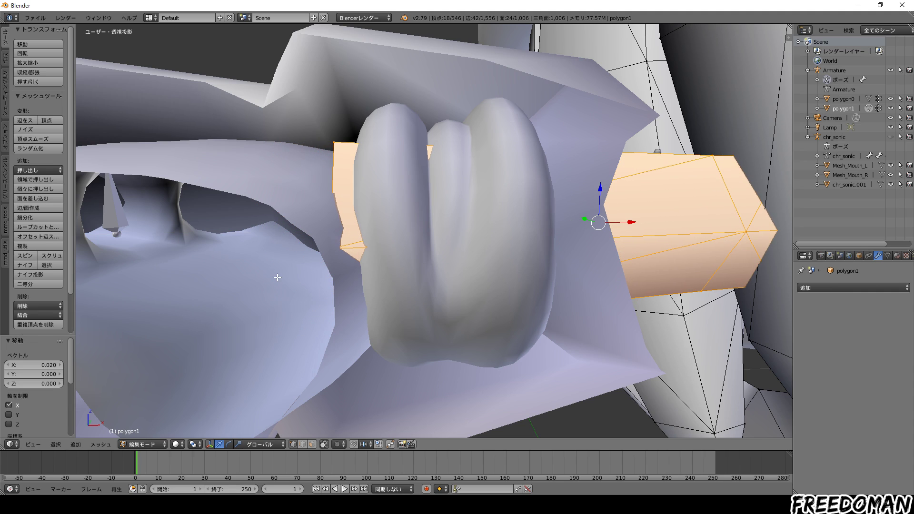
click(19, 365)
text(0.04)
key(Return)
Orbit around the arm and select the other arm piece's vertex group
middle_drag(415, 304, 381, 291)
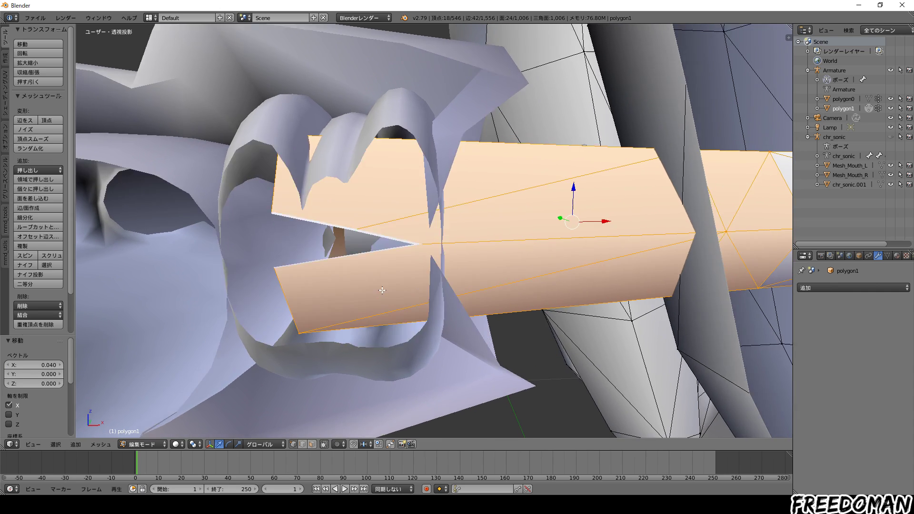
scroll(381, 289, up, 3)
scroll(382, 286, down, 1)
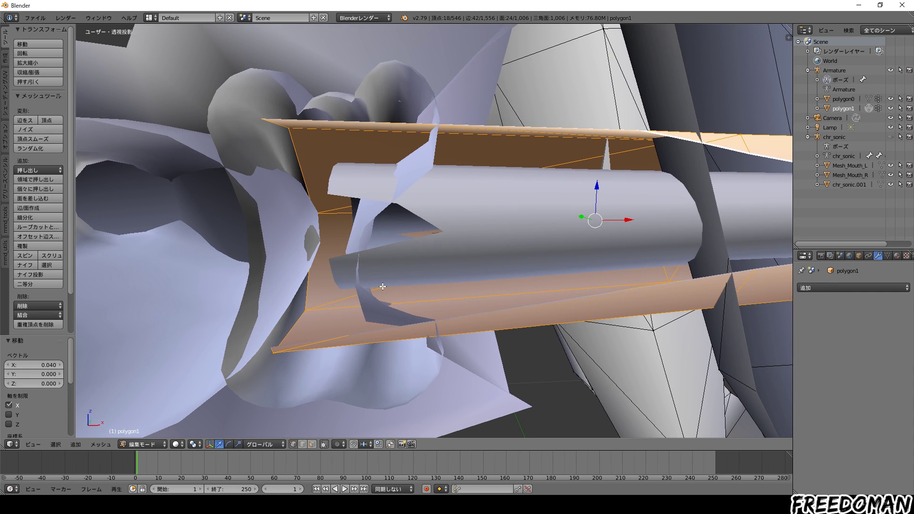
scroll(382, 286, down, 2)
scroll(383, 287, down, 4)
scroll(333, 304, down, 2)
middle_drag(236, 320, 466, 310)
scroll(466, 310, up, 2)
scroll(424, 266, up, 3)
scroll(432, 258, up, 2)
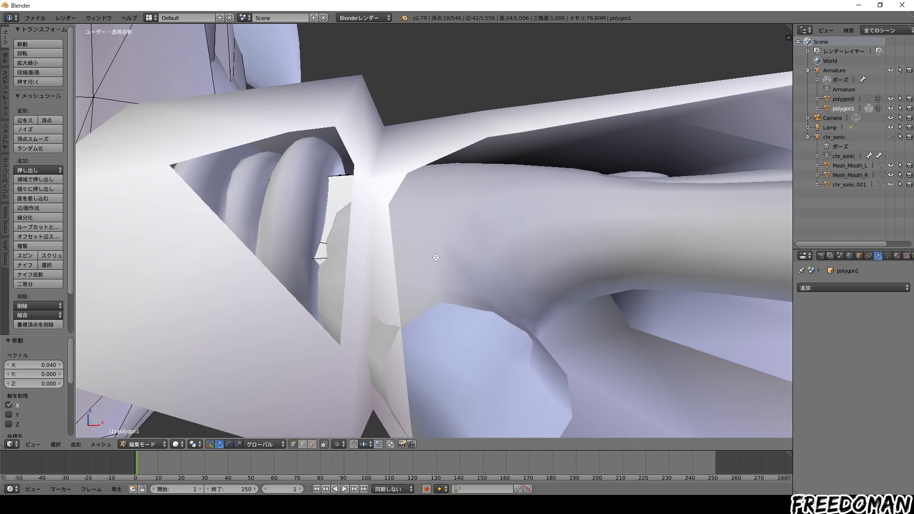
shift+middle_drag(431, 257, 491, 260)
alt+right_click(396, 170)
key(shift+g)
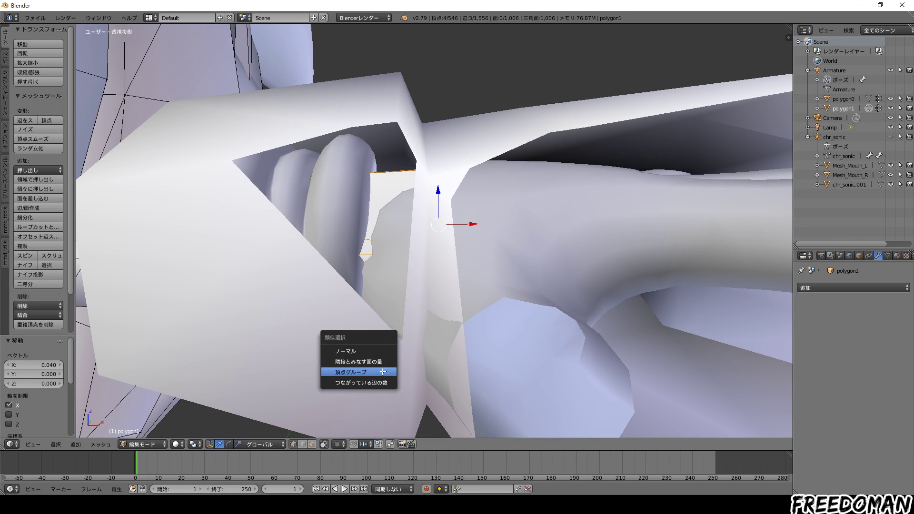
click(383, 371)
Shift that piece -0.004 along X, then deselect all
key(KP_Decimal)
drag(529, 215, 507, 216)
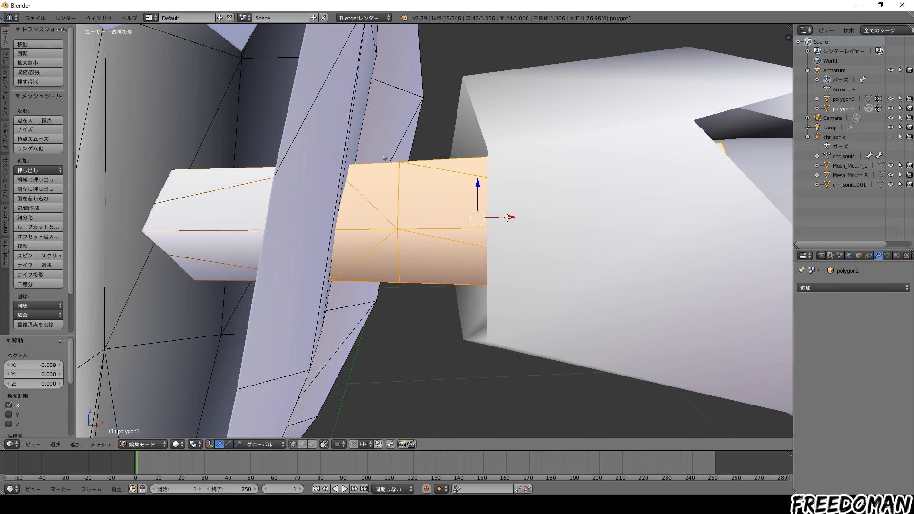
click(32, 364)
text(-0.004)
key(Return)
middle_drag(333, 341, 424, 305)
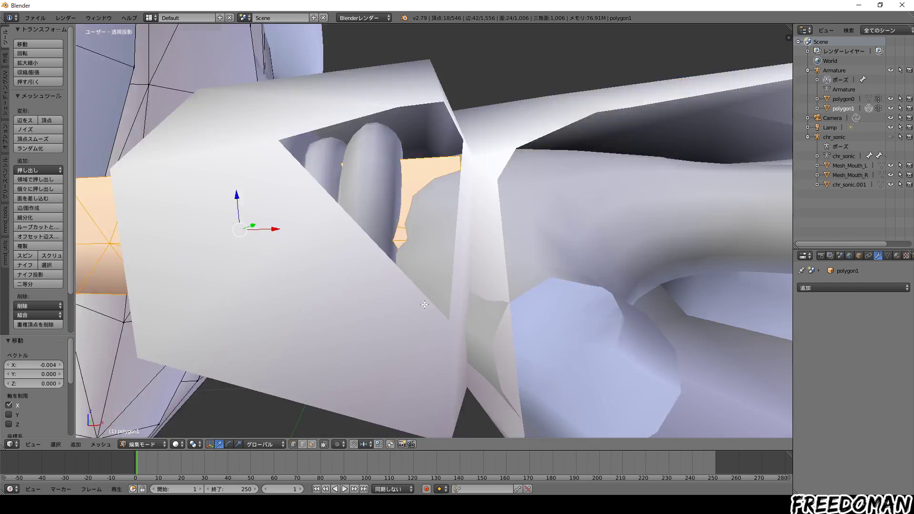
scroll(424, 305, down, 5)
key(a)
mouse_move(410, 352)
middle_down()
mouse_move(476, 327)
mouse_move(592, 323)
middle_up()
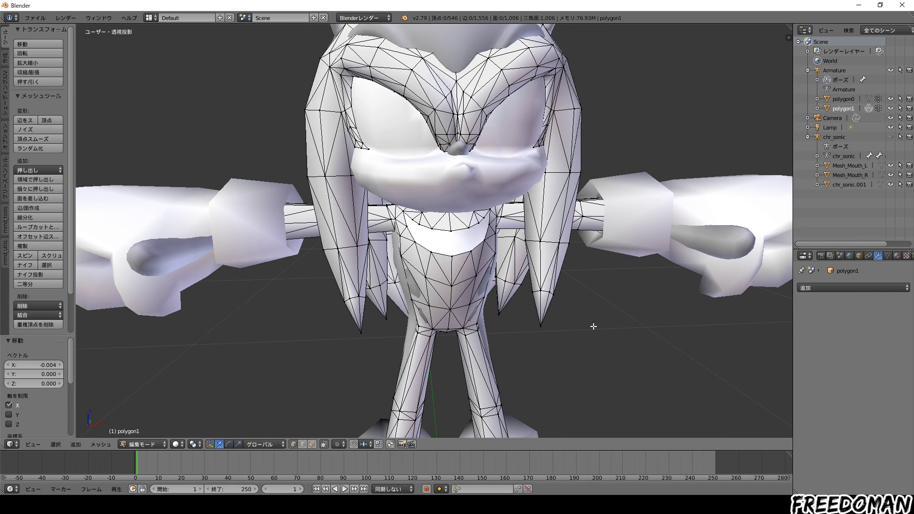
In front ortho view, undo twice and shift the selected arm piece 0.04 along X
key(KP_1)
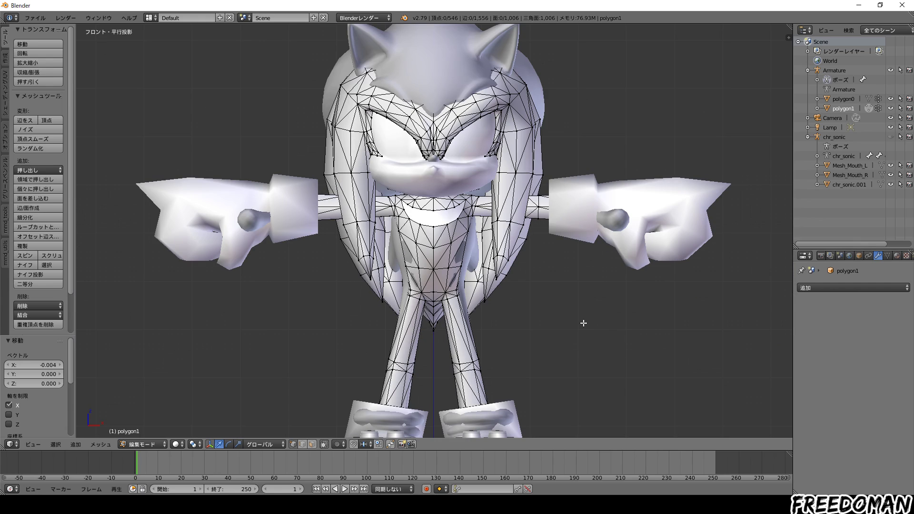
key(ctrl+z)
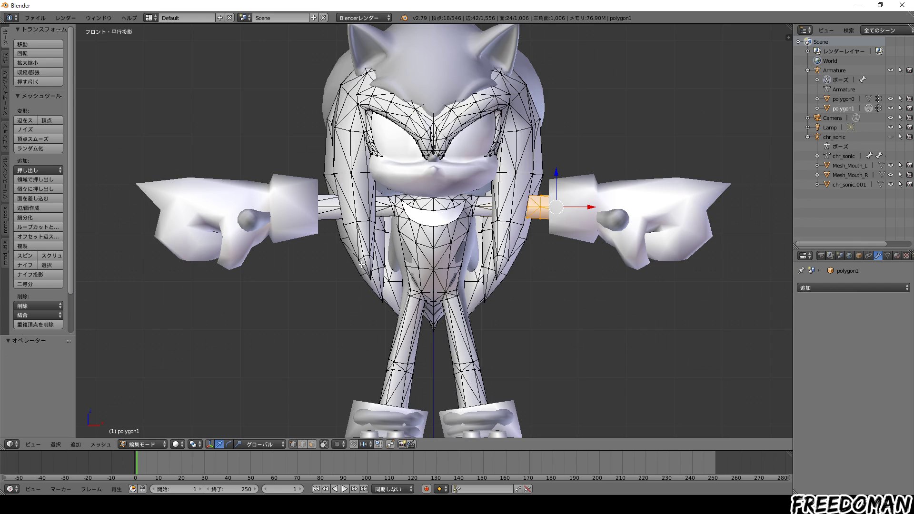
key(ctrl+z)
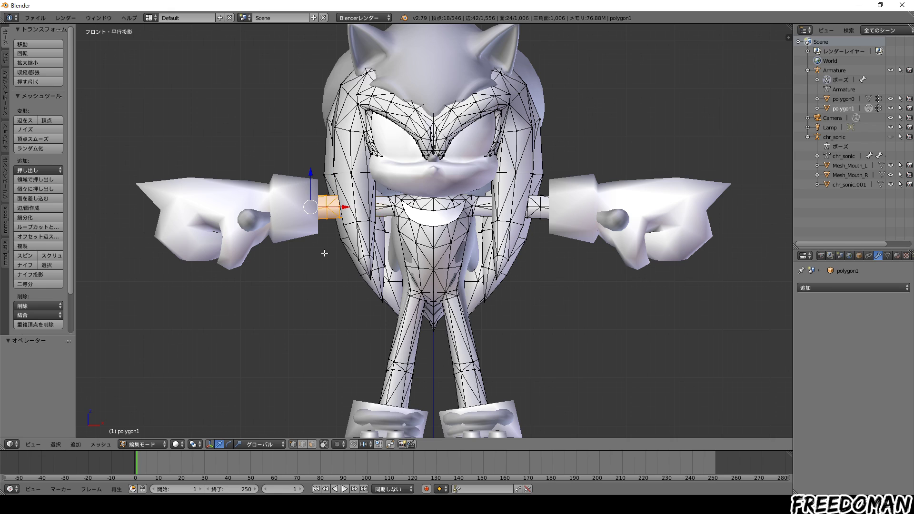
scroll(324, 253, up, 4)
drag(364, 236, 380, 235)
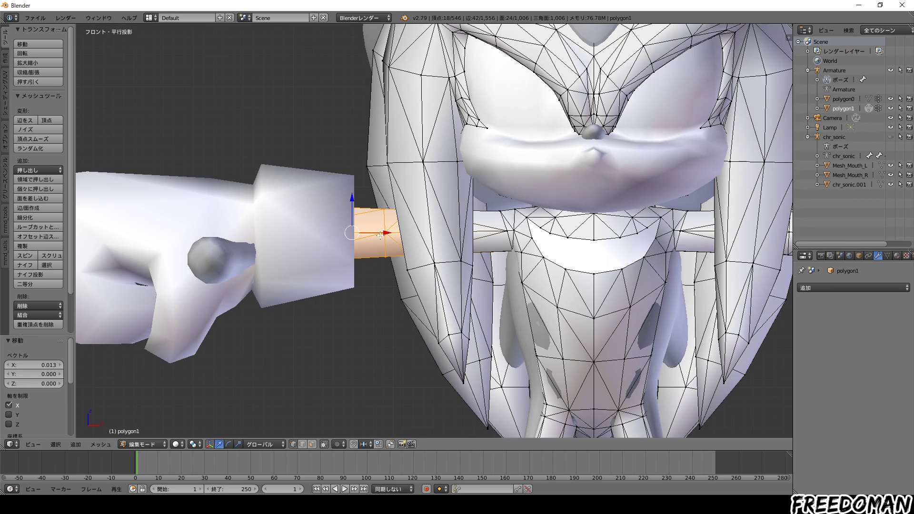
click(22, 365)
drag(23, 365, 16, 379)
text(0.054)
key(Return)
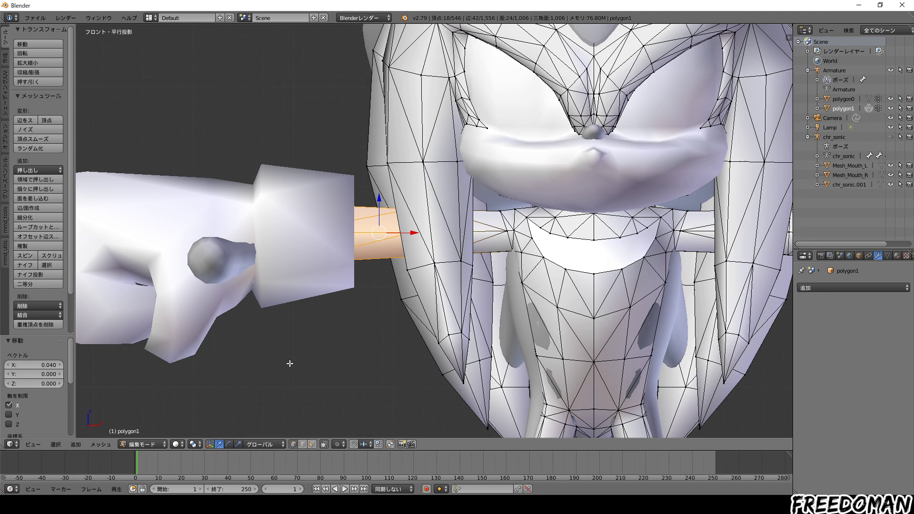
Select the right arm piece's vertex group, move it -0.05 along X, then deselect
scroll(492, 339, down, 2)
scroll(492, 339, down, 1)
key(b)
drag(642, 183, 552, 282)
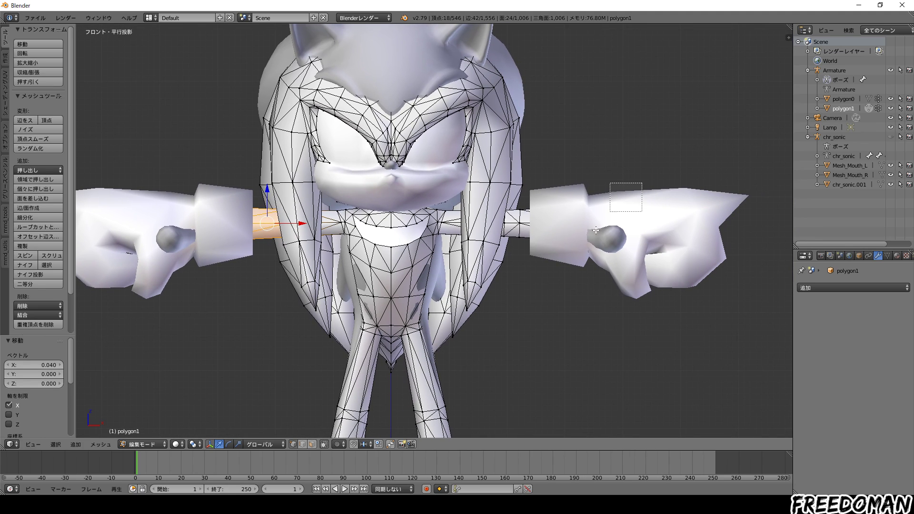
key(shift+g)
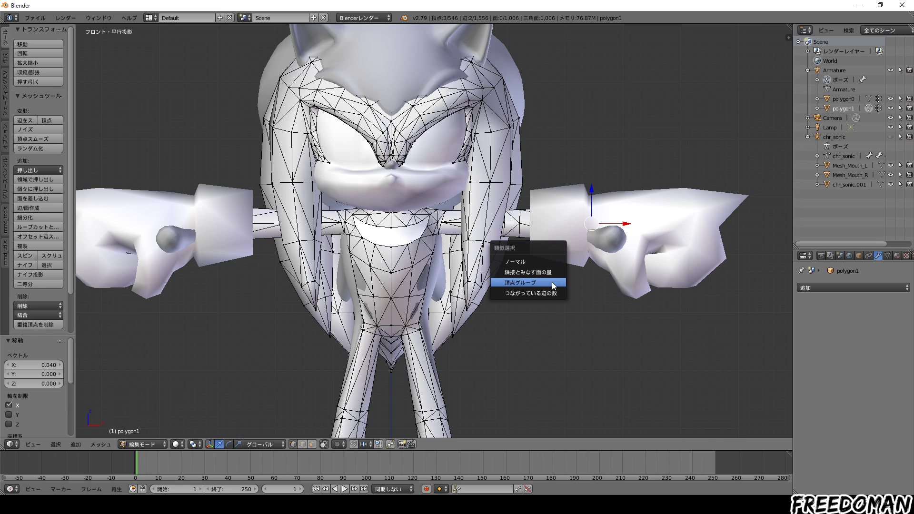
click(553, 286)
key(g)
key(x)
click(208, 313)
click(34, 365)
text(-0.05)
key(Return)
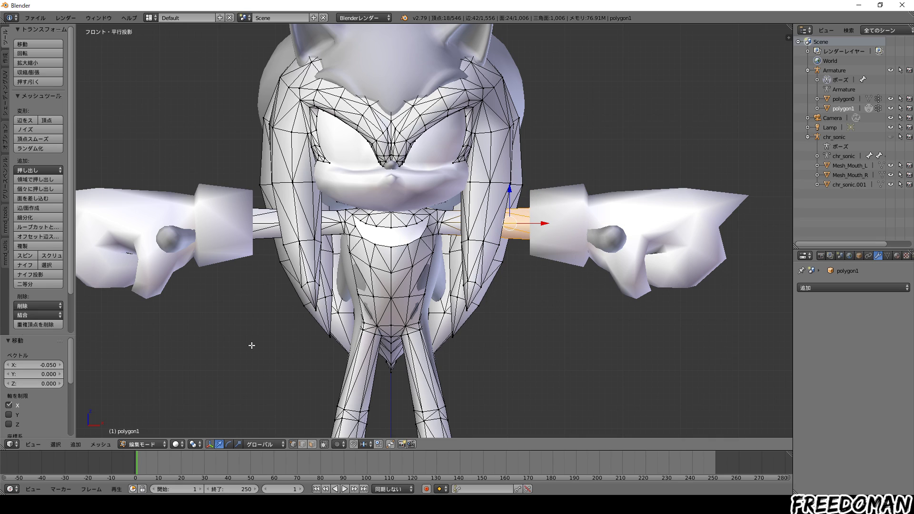
key(a)
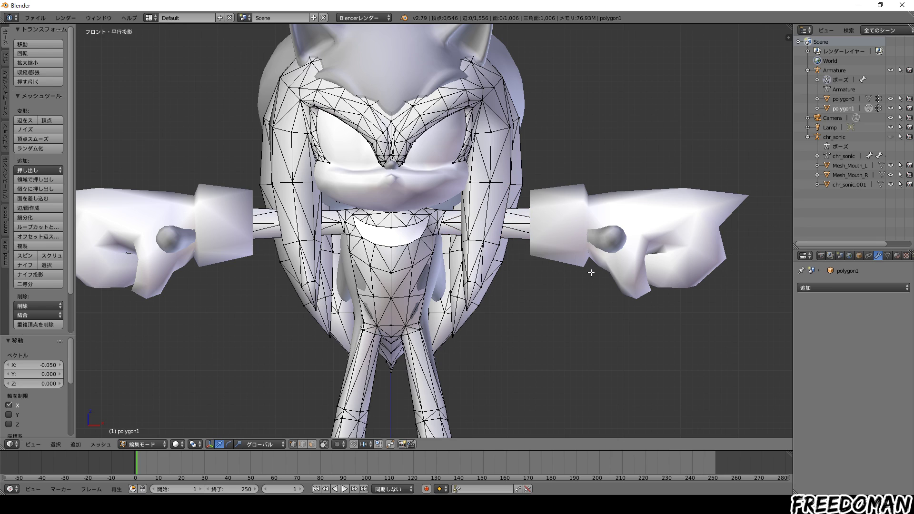
Select the arm piece inside the right fist and nudge it 0.001 along X
middle_drag(588, 268, 598, 272)
scroll(597, 271, up, 6)
middle_drag(512, 269, 501, 232)
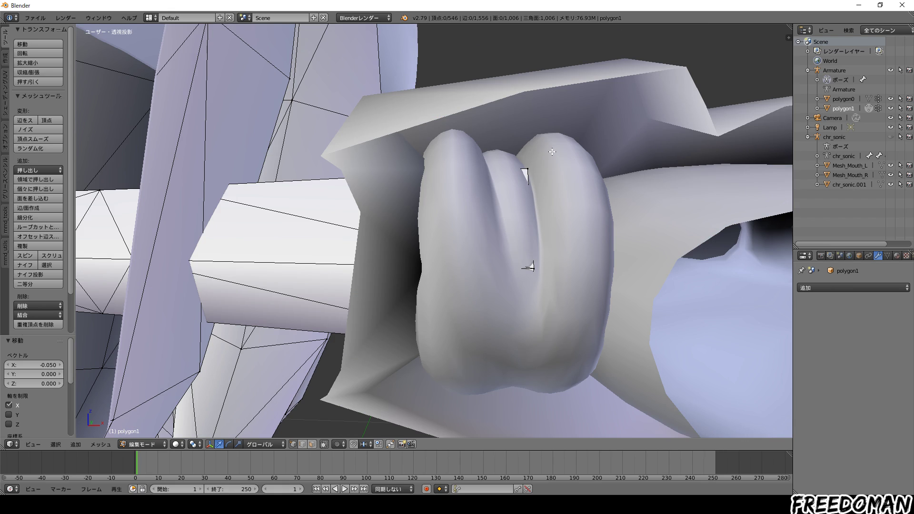
right_click(528, 193)
key(shift+g)
click(504, 324)
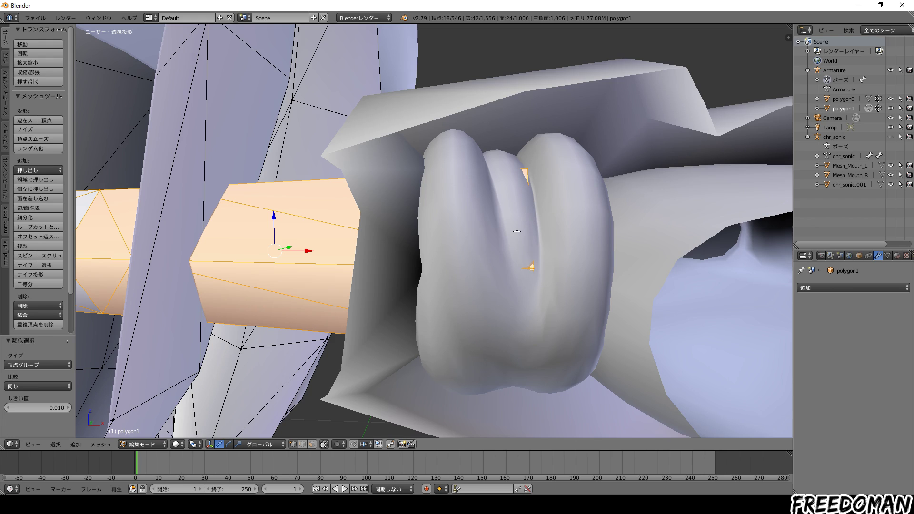
key(g)
click(312, 252)
double_click(19, 366)
text(001)
key(Return)
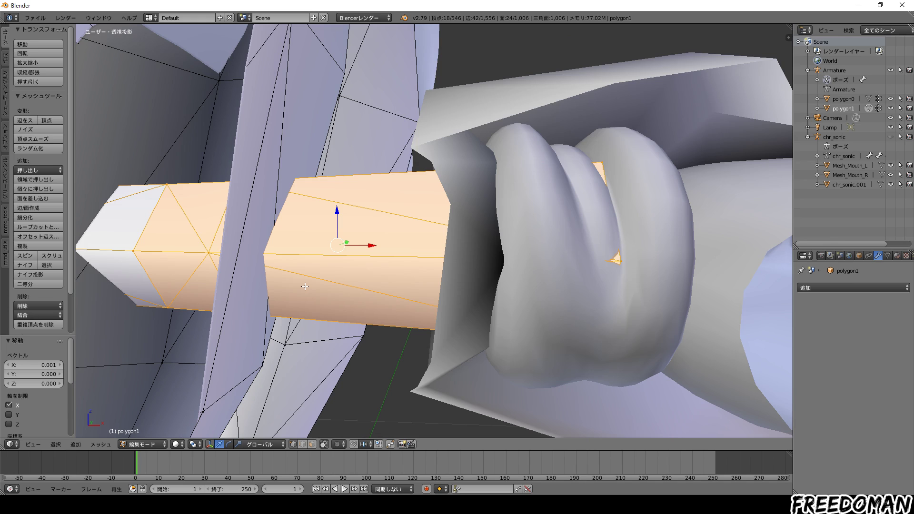
Raise that X offset to 0.002, then 0.004, and return to front view
click(22, 365)
key(BackSpace)
text(2)
key(Return)
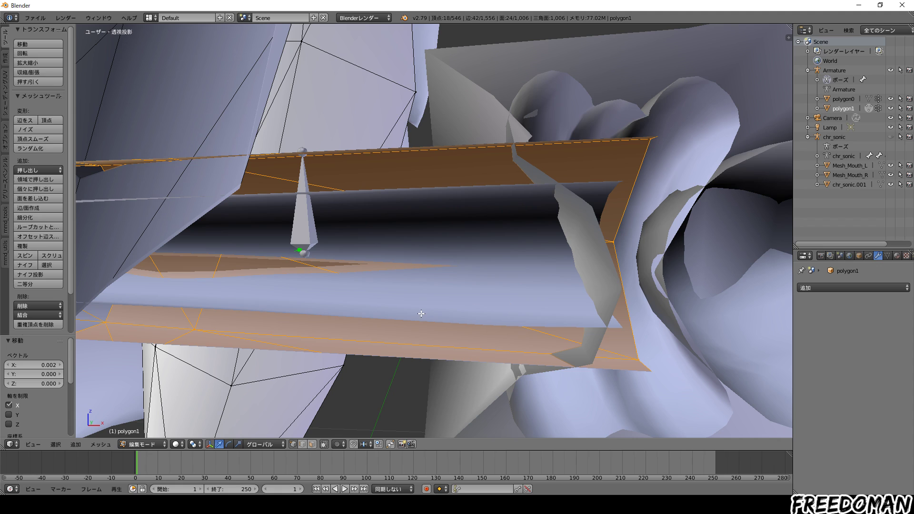
click(29, 365)
key(BackSpace)
text(4)
key(Return)
scroll(424, 339, down, 3)
key(a)
key(KP_1)
shift+middle_drag(486, 340, 551, 346)
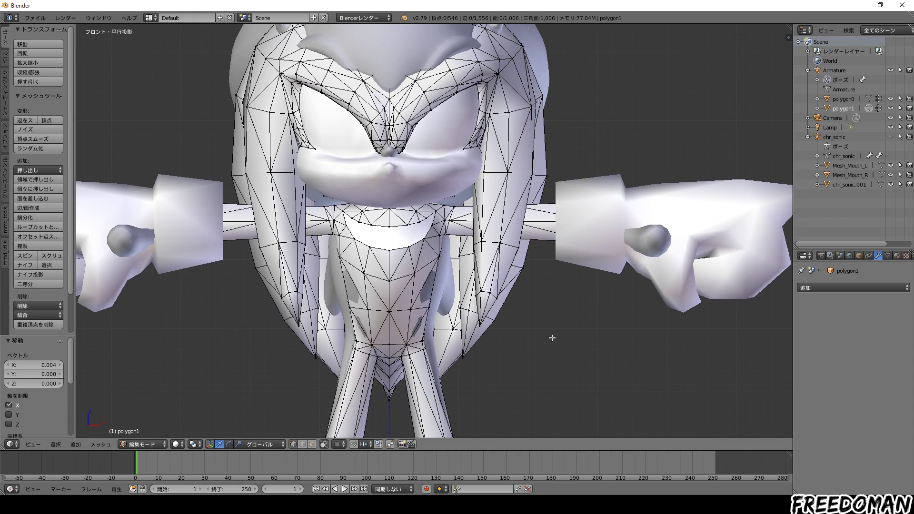
scroll(543, 329, up, 5)
mouse_move(543, 308)
middle_down()
mouse_move(509, 313)
mouse_move(602, 246)
mouse_move(466, 302)
mouse_move(599, 302)
mouse_move(610, 323)
mouse_move(588, 304)
mouse_move(526, 304)
middle_up()
scroll(466, 302, up, 3)
scroll(527, 324, up, 3)
scroll(527, 324, down, 2)
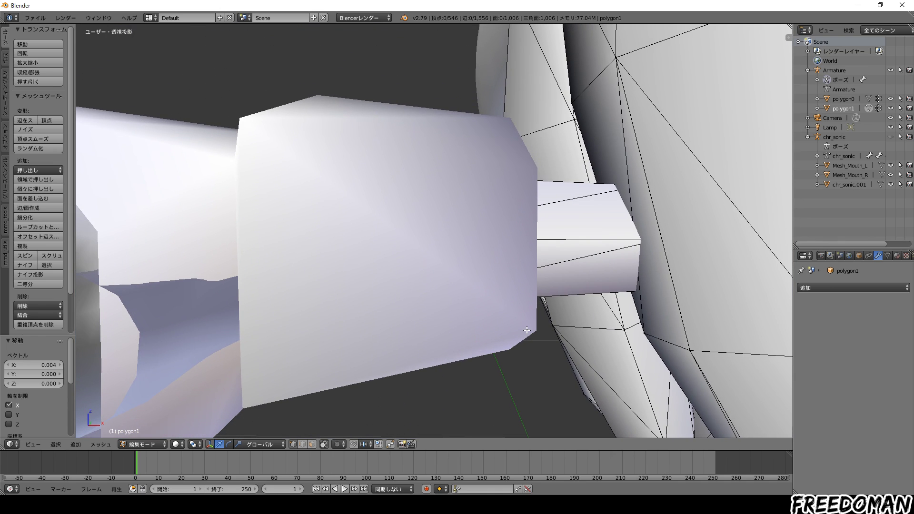
scroll(527, 325, down, 3)
scroll(527, 327, up, 3)
scroll(527, 328, up, 3)
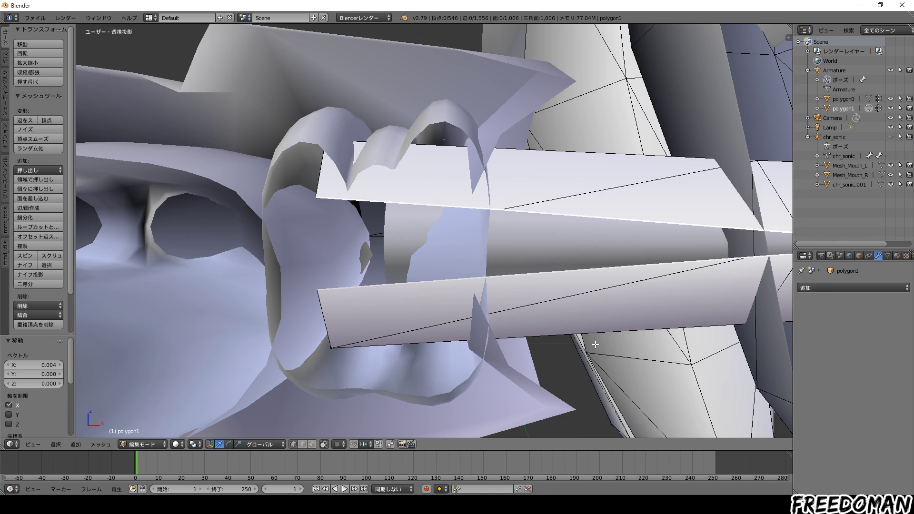
middle_drag(626, 342, 436, 344)
key(KP_1)
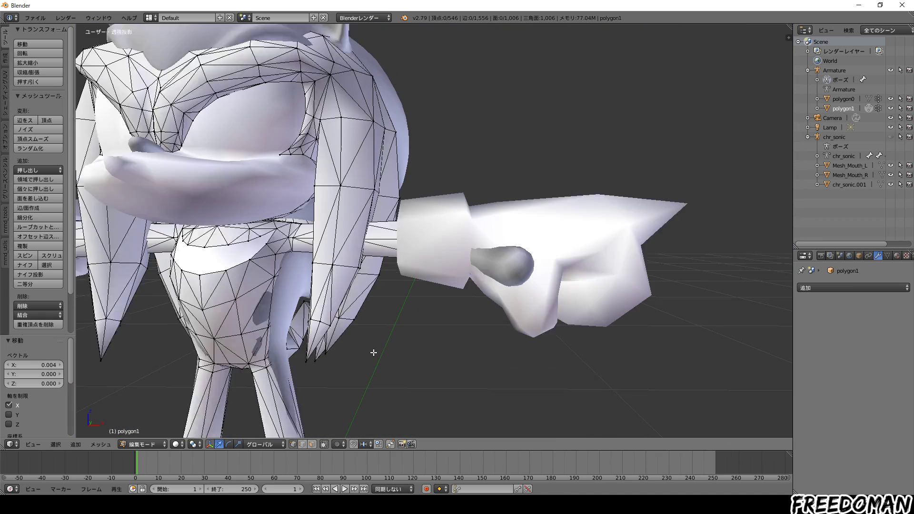
shift+middle_drag(467, 347, 492, 330)
shift+middle_drag(347, 397, 344, 375)
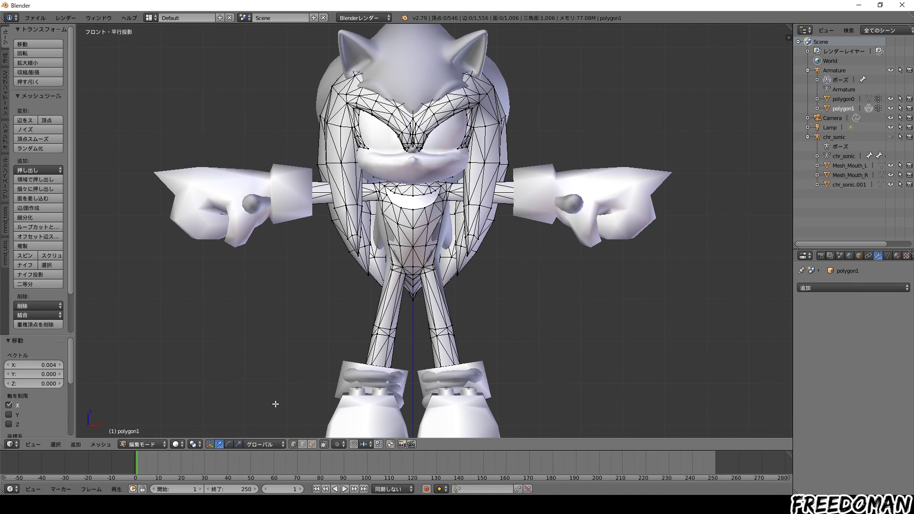
Return to Object Mode and show polygon1's Mesh Data properties
click(165, 446)
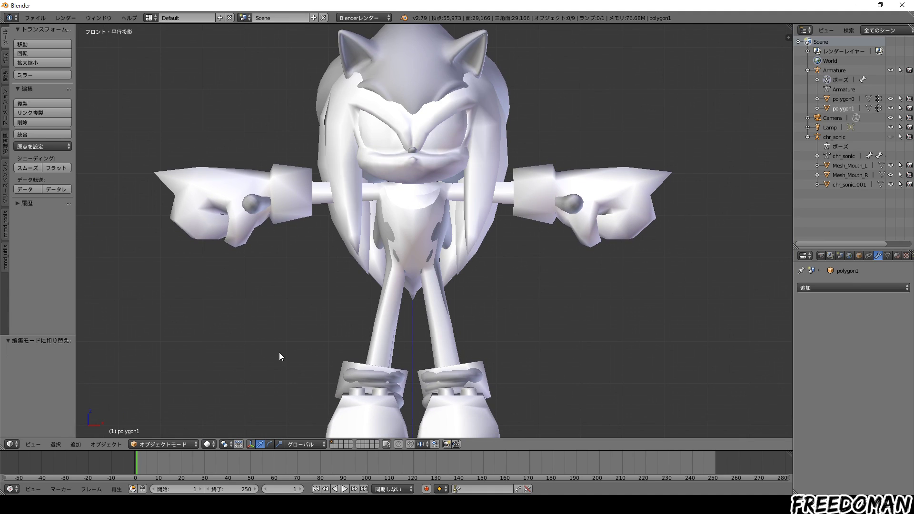
middle_drag(421, 290, 571, 266)
scroll(499, 275, down, 3)
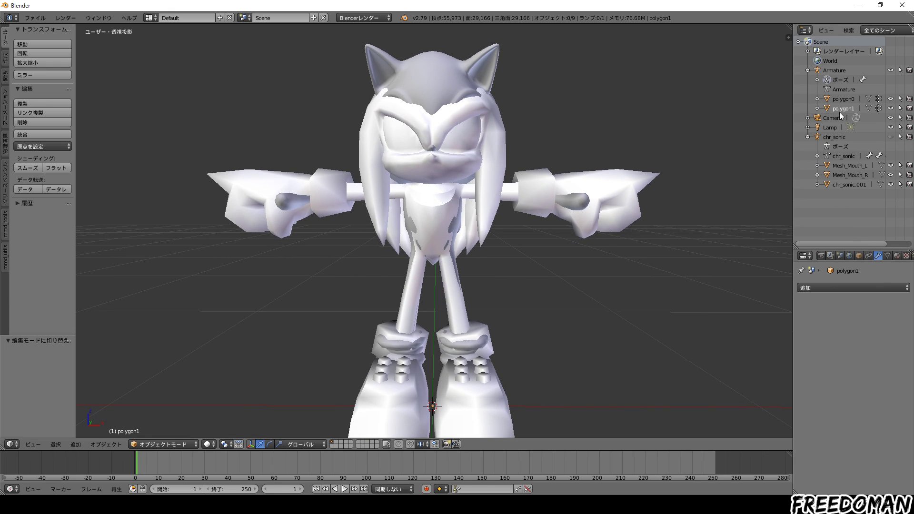
click(888, 256)
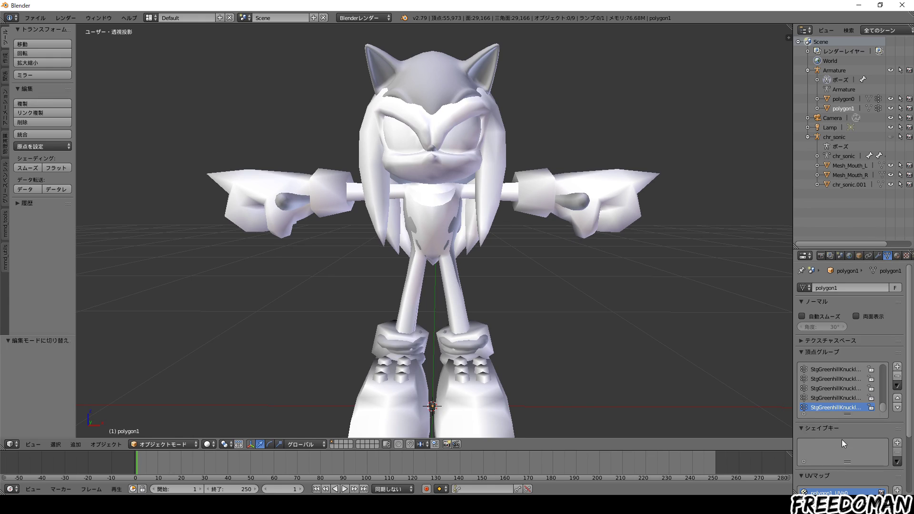
scroll(842, 440, down, 4)
Rename polygon1's and polygon0's UV maps to Knuckles_UV
double_click(847, 420)
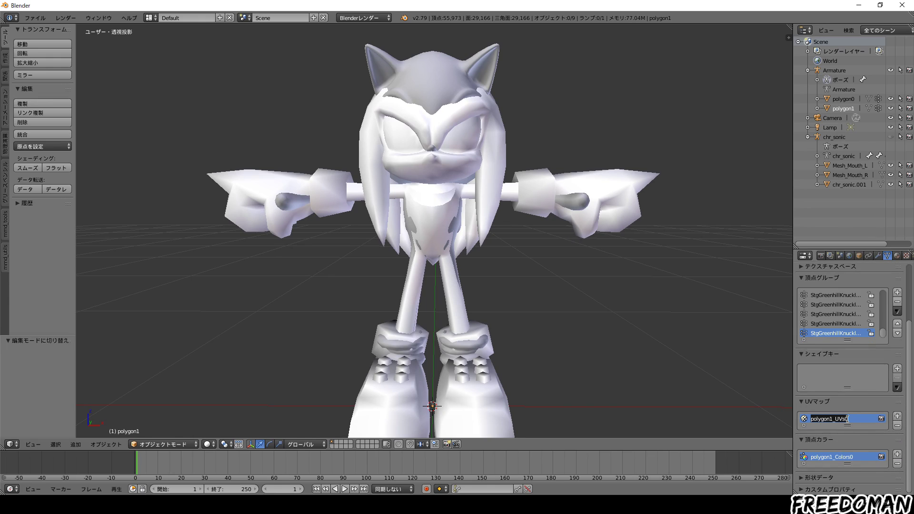
text(Knuckles_UV)
click(844, 100)
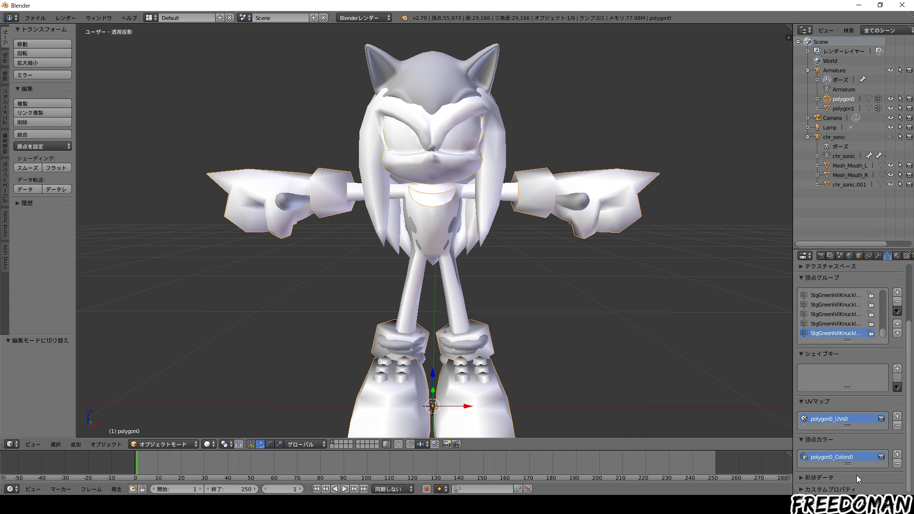
double_click(855, 419)
text(Knuckles_UV)
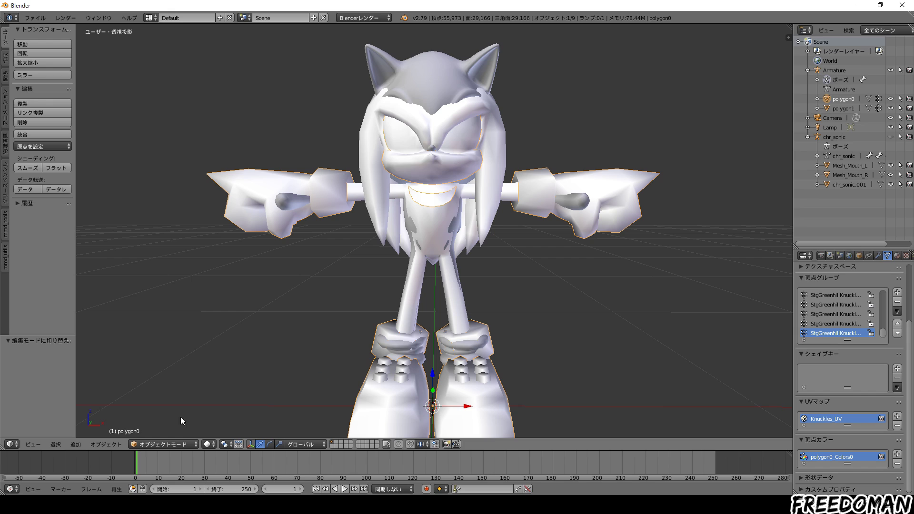
Preview the textures in Texture Paint, then rename polygon0 to Brawl_Knuckles
click(179, 445)
click(175, 385)
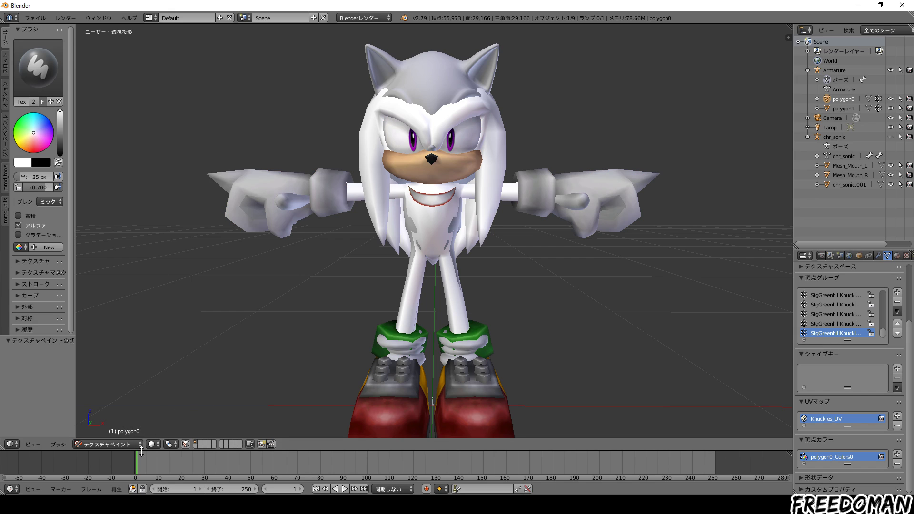
click(108, 444)
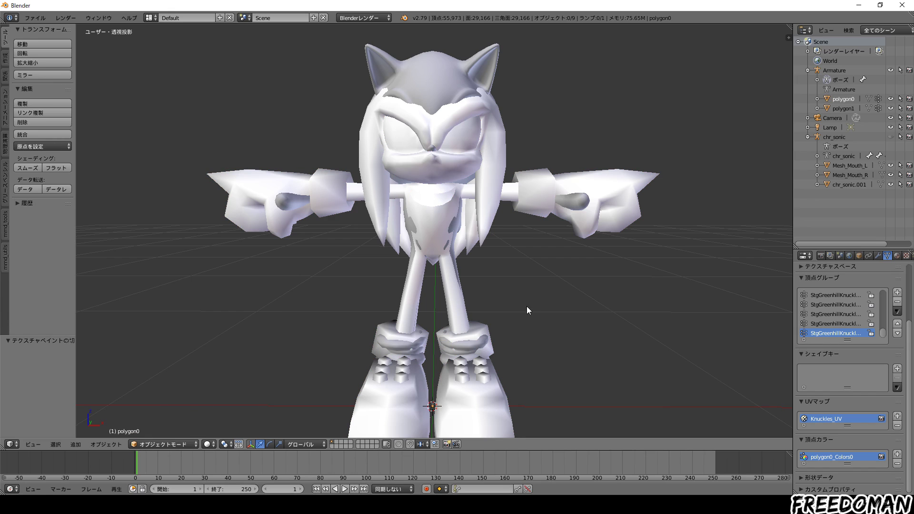
double_click(845, 99)
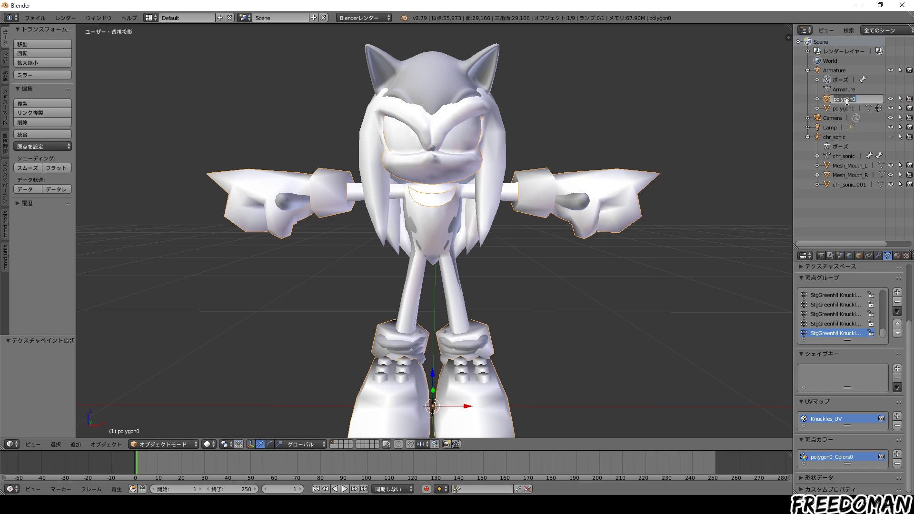
text(Brawl_Kn)
text(uckles)
key(Return)
Select all of the armature's bones in Pose Mode, then return to Object Mode
right_click(445, 239)
key(ctrl+Tab)
key(a)
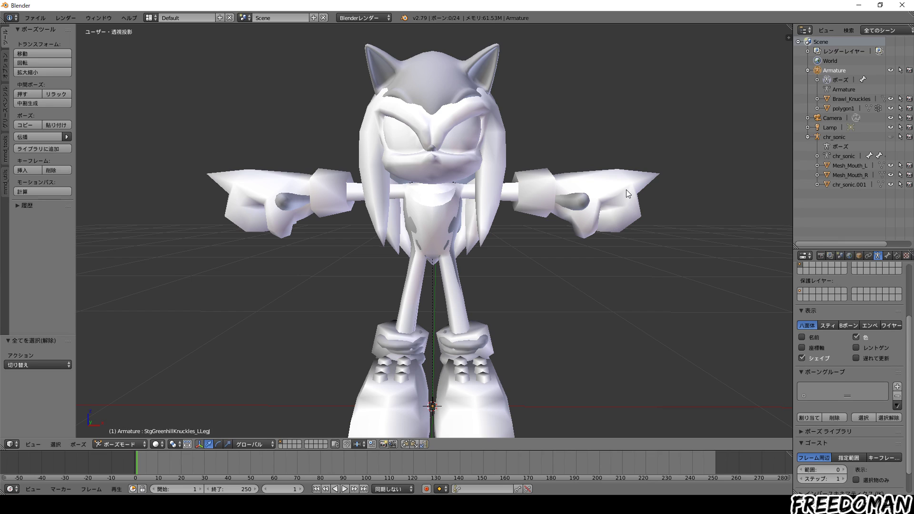
click(122, 444)
Join polygon1 into Brawl_Knuckles with Ctrl+J and preview the combined textures
right_click(399, 204)
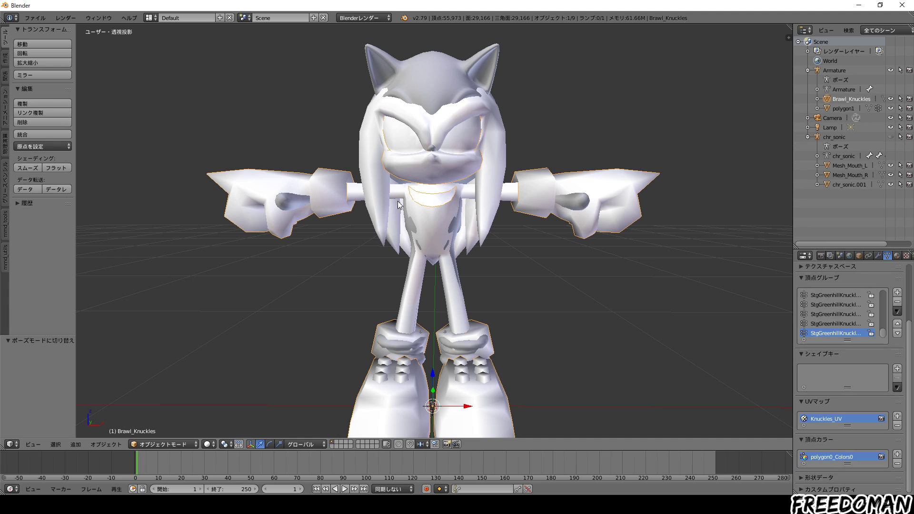
shift+right_click(427, 218)
key(ctrl+j)
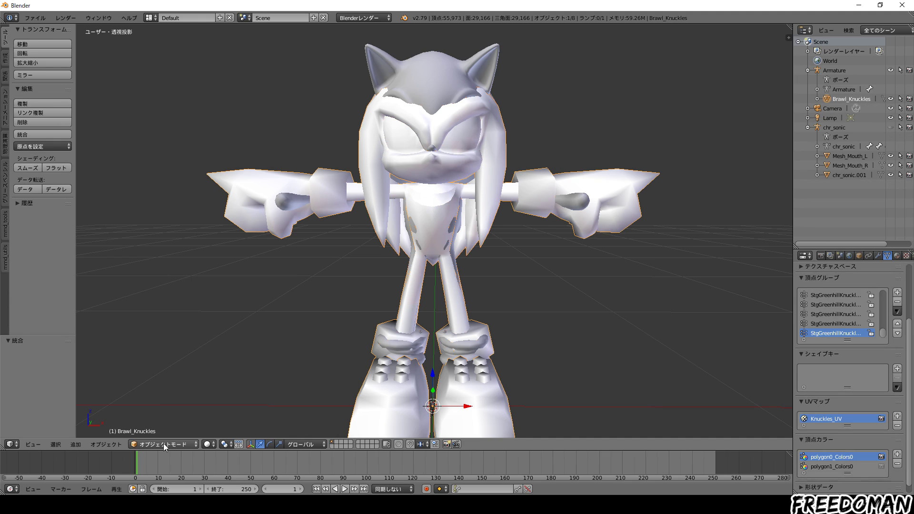
click(152, 445)
click(162, 381)
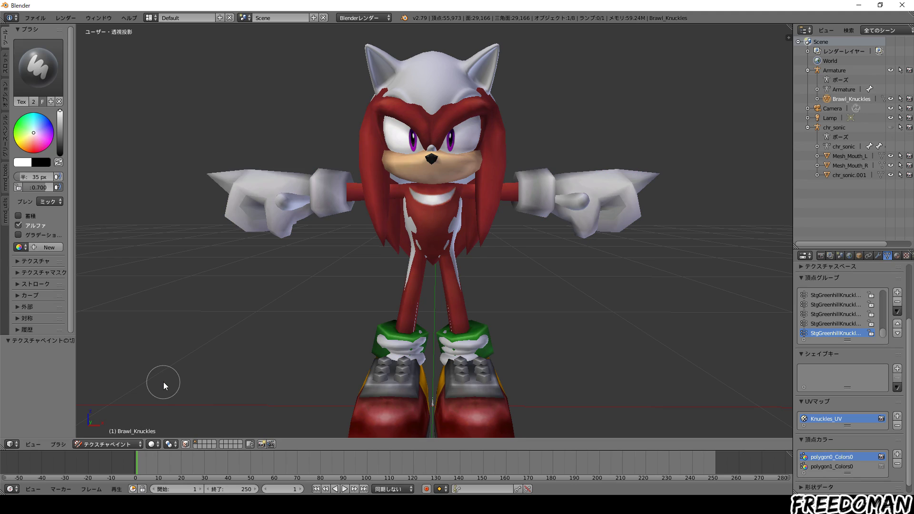
click(108, 445)
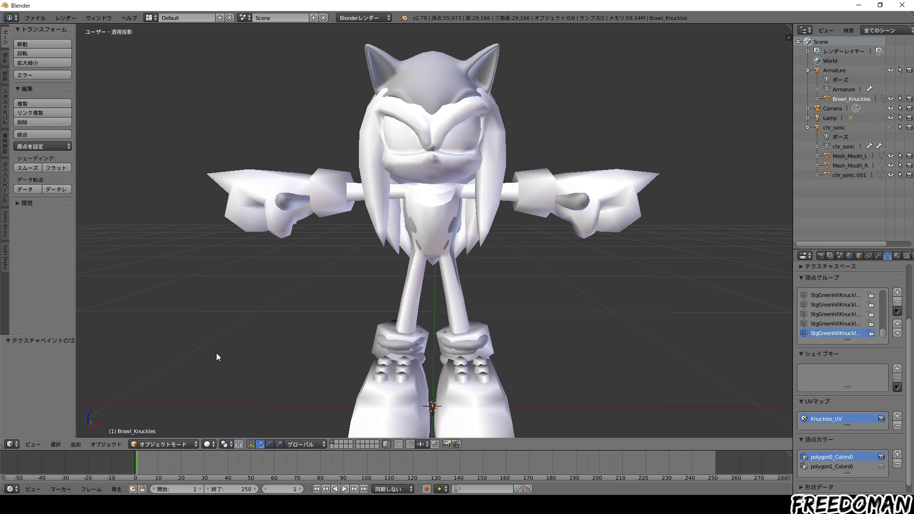
Expand Brawl_Knuckles in the Outliner to show its materials and vertex groups, selecting BustN
click(818, 99)
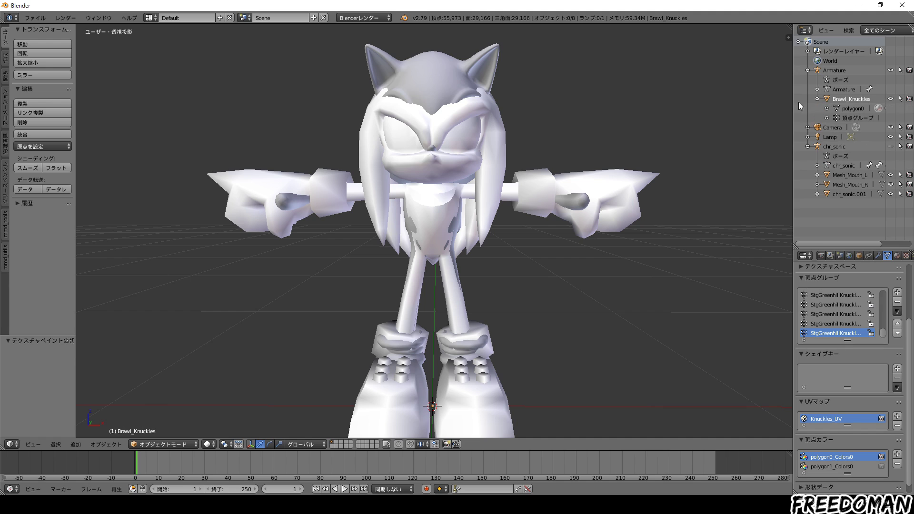
drag(794, 102, 729, 106)
click(760, 116)
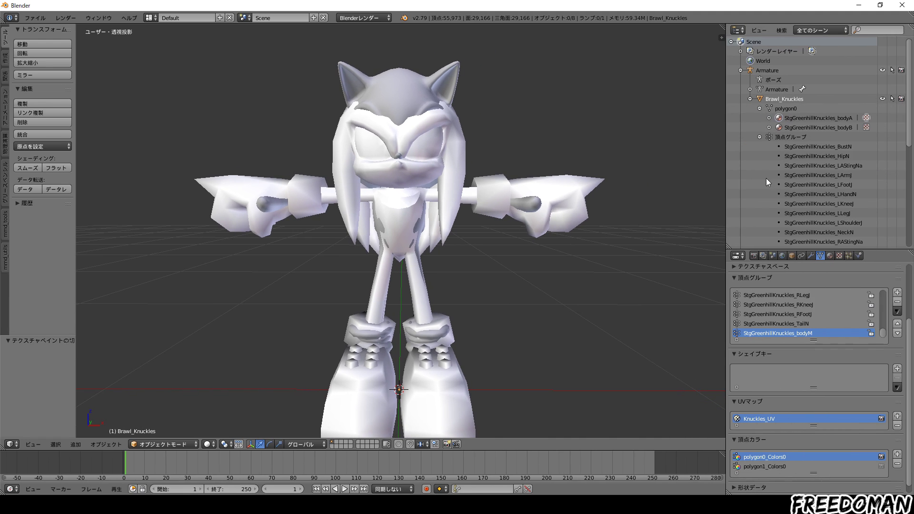
click(801, 148)
click(164, 444)
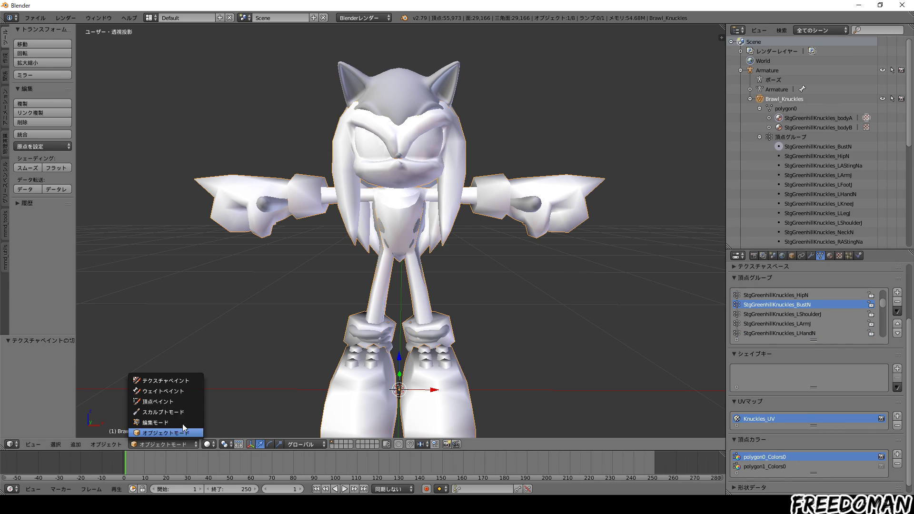
In Weight Paint mode, rename BustN to Spine1 and HipN to Hips
click(184, 391)
double_click(812, 144)
text(S)
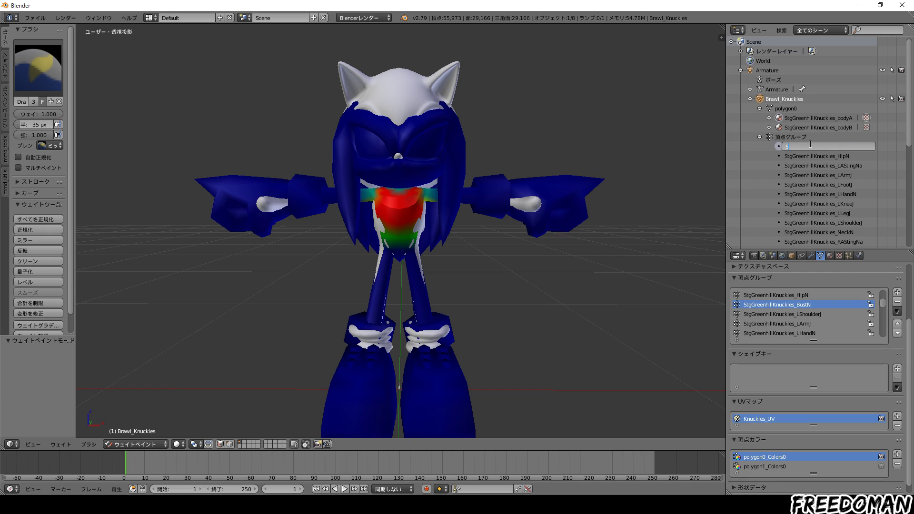
text(pine1)
key(Return)
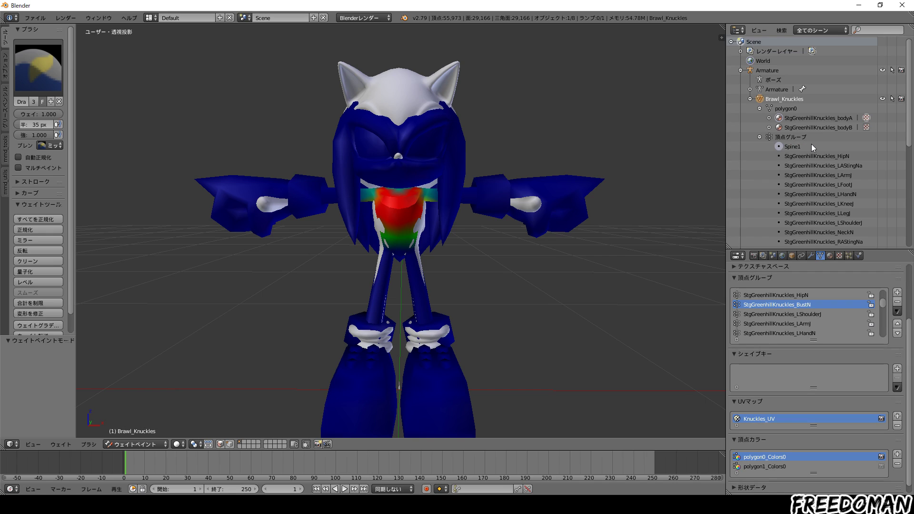
click(811, 158)
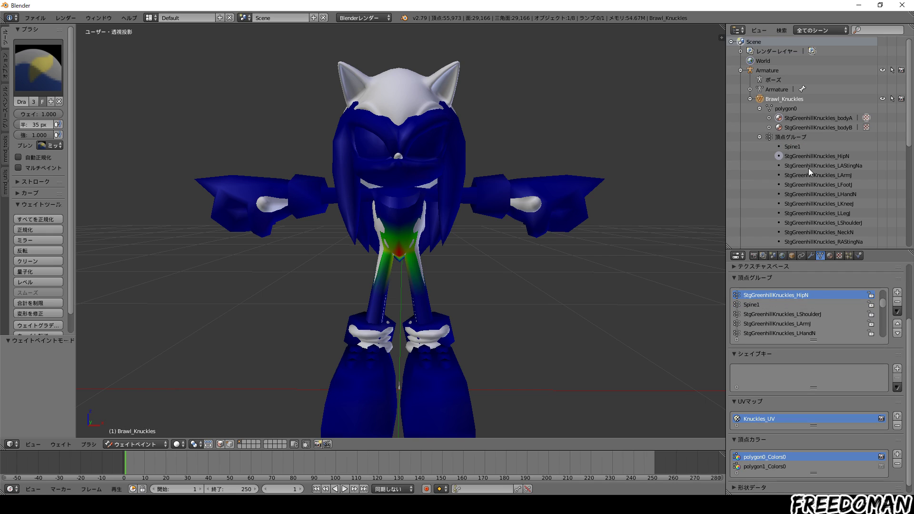
double_click(809, 156)
text(Hips)
key(Return)
Rename LArmJ to Wrist_L and LFootJ to Foot_L
click(808, 165)
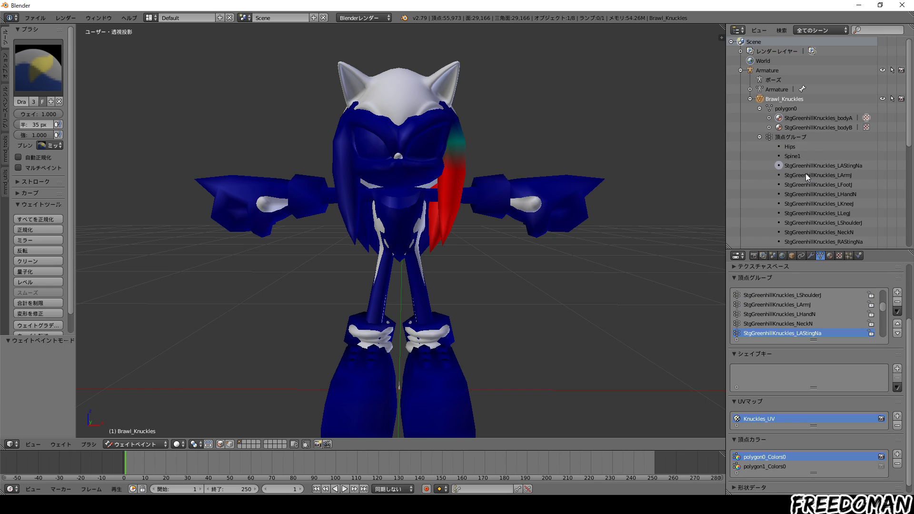
click(805, 174)
double_click(805, 175)
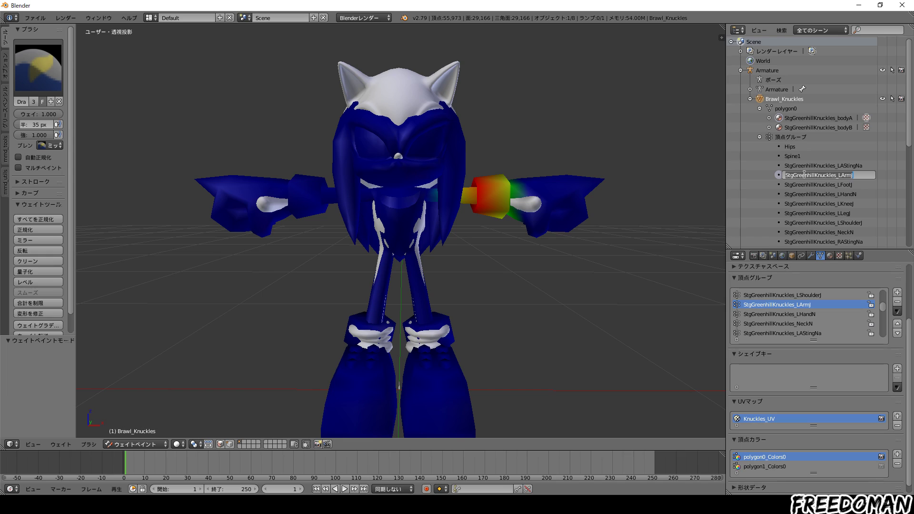
text(Wrist_)
key(Return)
click(805, 175)
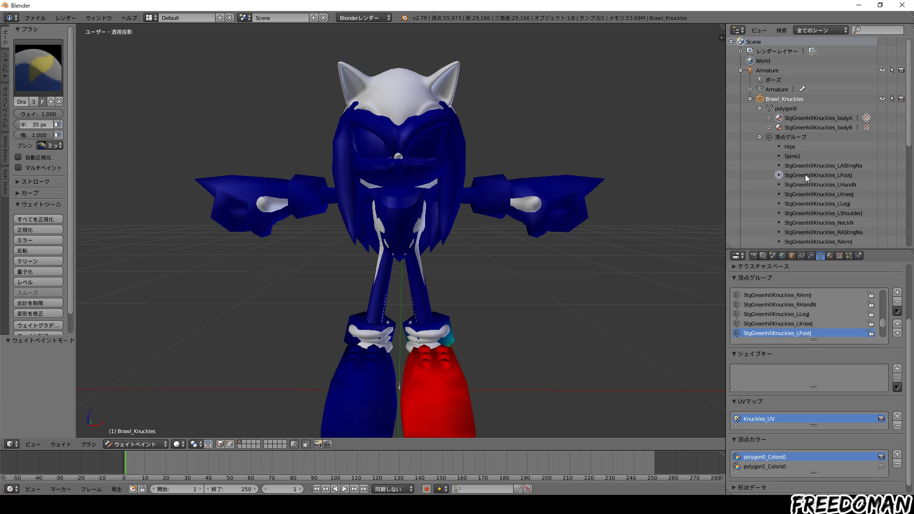
double_click(805, 174)
text(Foot_L)
key(Return)
Rename LHandN to Hand_L and LKneeJ to Calf_L
click(804, 174)
double_click(806, 186)
text(Hand_L)
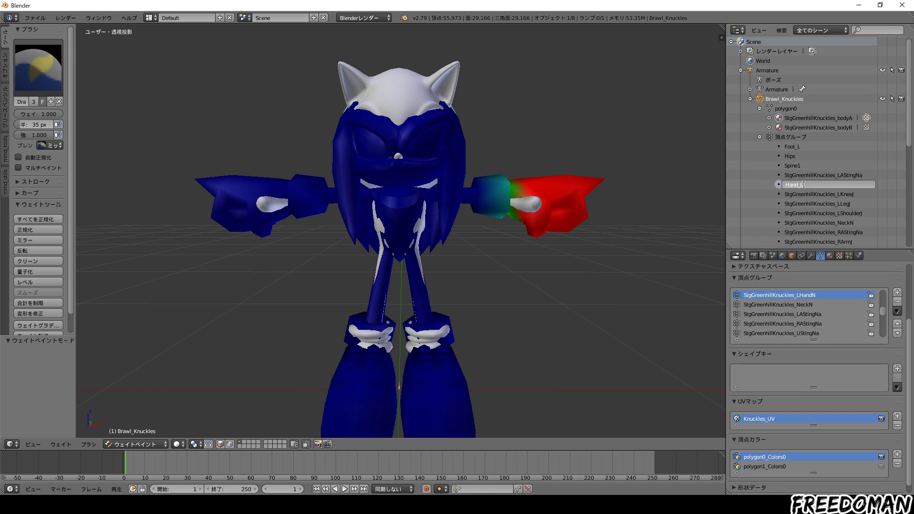
key(Return)
click(805, 190)
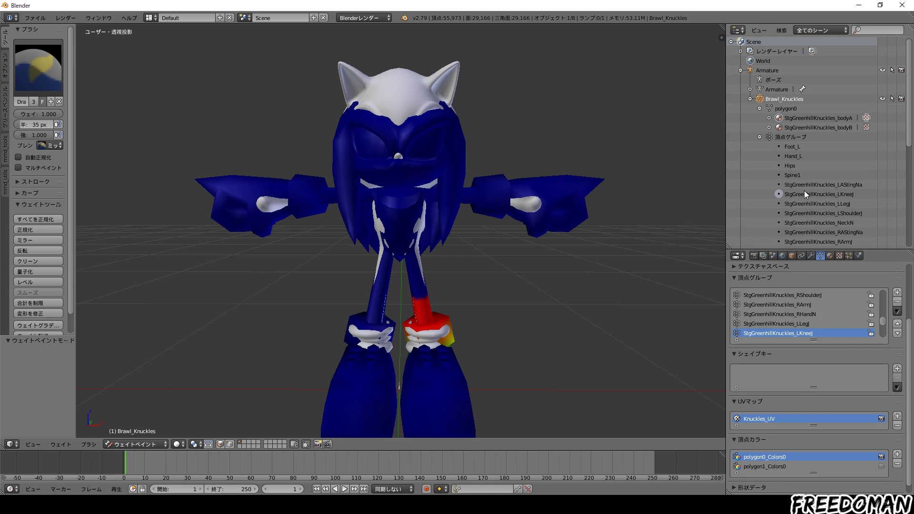
double_click(804, 191)
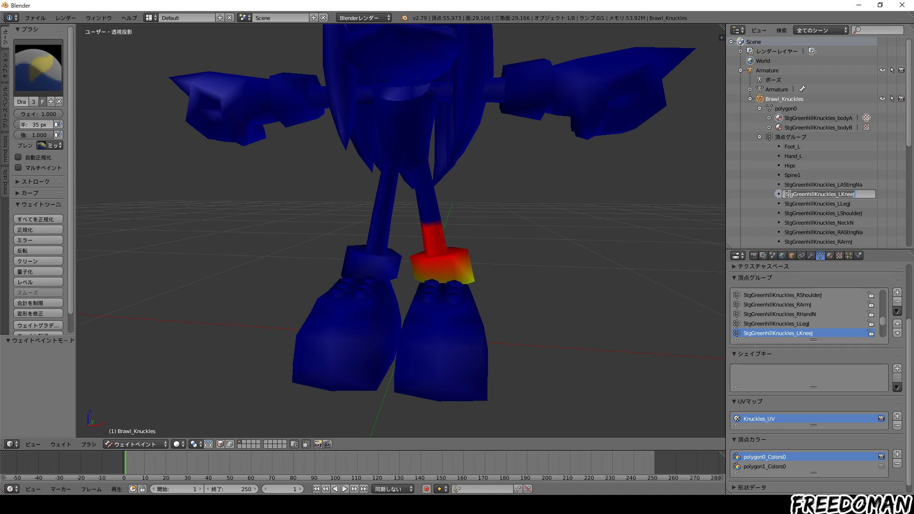
text(Calf_L)
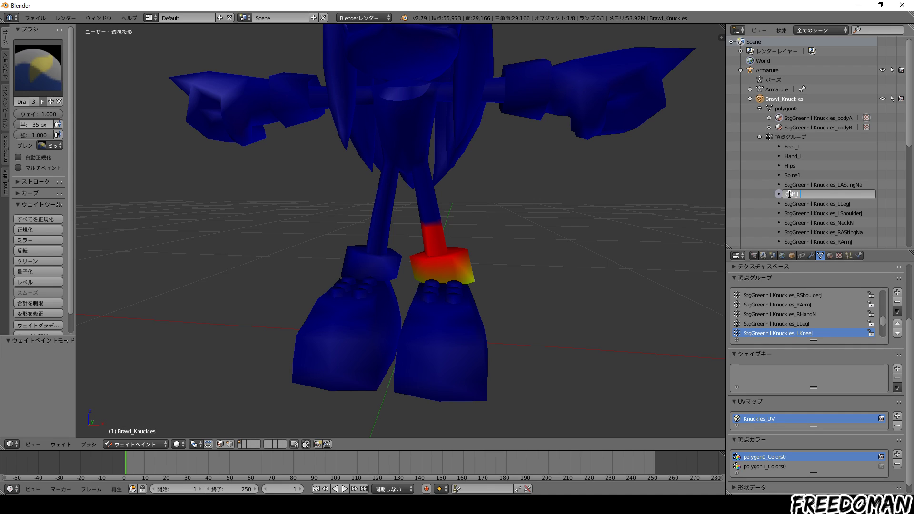
key(Return)
Check the LLegJ weights and look up Sonic's Thigh_L group name in chr_sonic.001
click(790, 194)
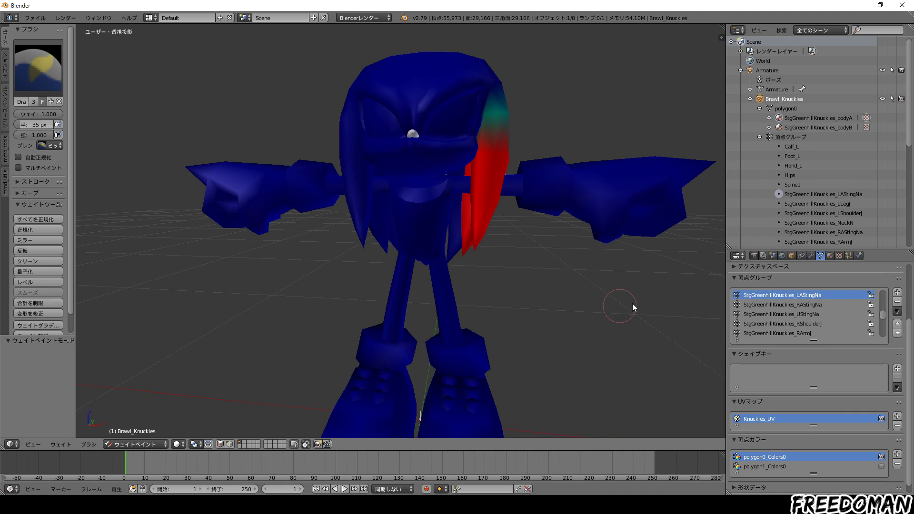
middle_drag(633, 307, 692, 244)
click(805, 204)
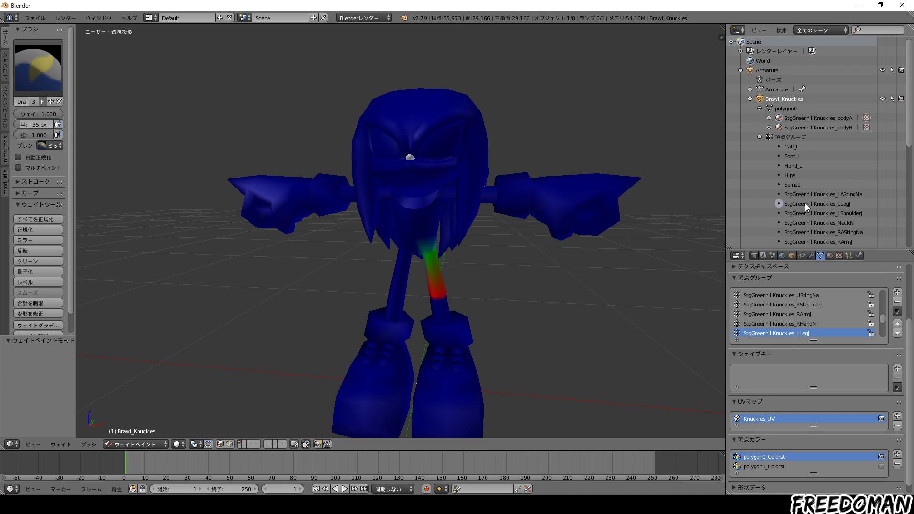
scroll(805, 204, down, 2)
scroll(805, 204, down, 3)
scroll(807, 176, down, 2)
scroll(810, 147, down, 3)
click(751, 243)
scroll(767, 245, down, 2)
scroll(776, 205, down, 5)
scroll(781, 191, down, 10)
scroll(780, 191, down, 10)
scroll(780, 190, down, 4)
scroll(801, 187, down, 3)
click(793, 169)
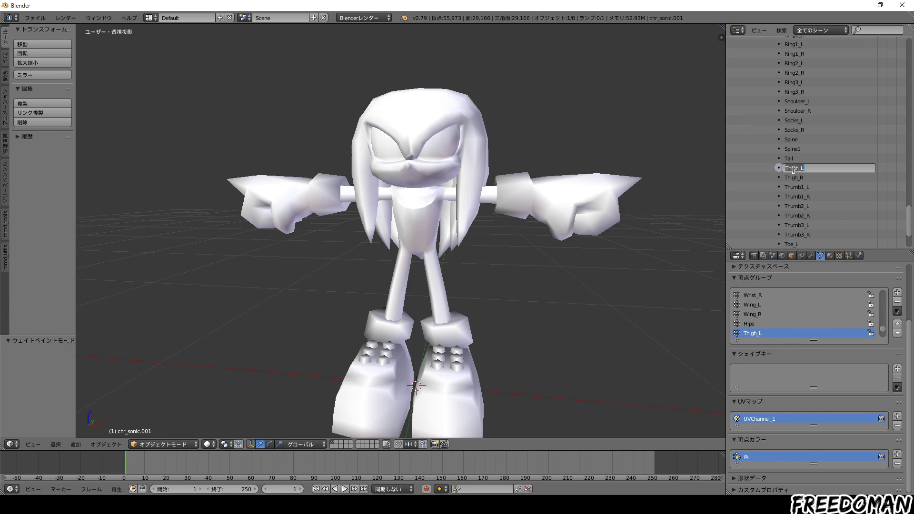
scroll(751, 176, up, 8)
scroll(751, 177, up, 8)
scroll(752, 177, up, 10)
scroll(757, 172, up, 3)
click(844, 101)
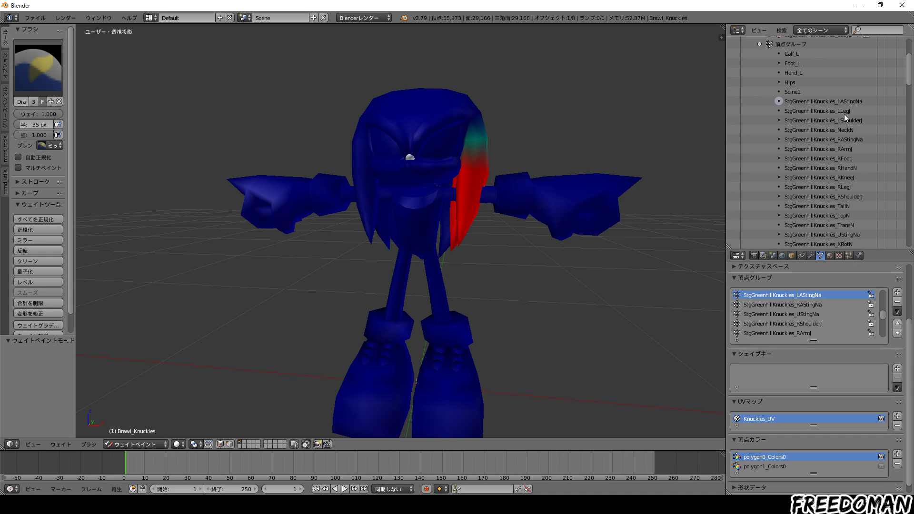
Rename LLegJ to Thigh_L, RLegJ to Thigh_R and RKneeJ to Calf_R
click(844, 111)
double_click(845, 111)
text(Thigh_L)
key(Return)
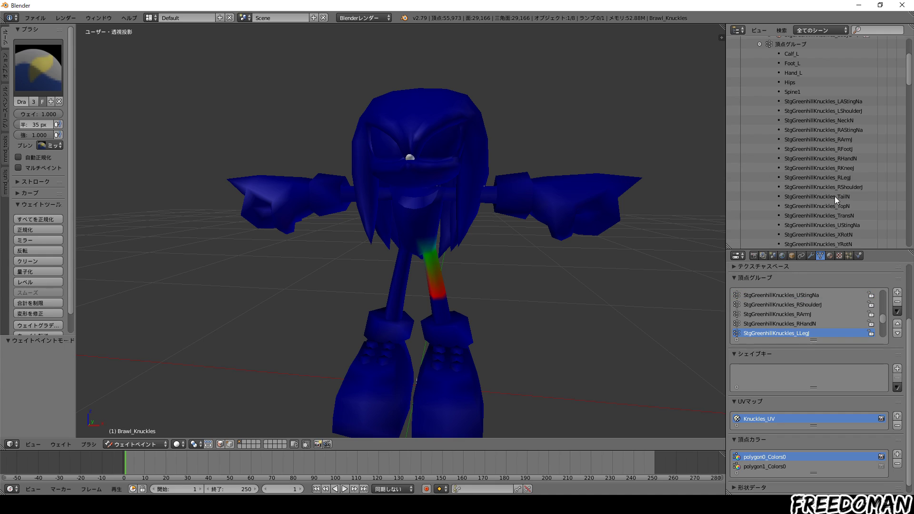
click(836, 170)
click(836, 180)
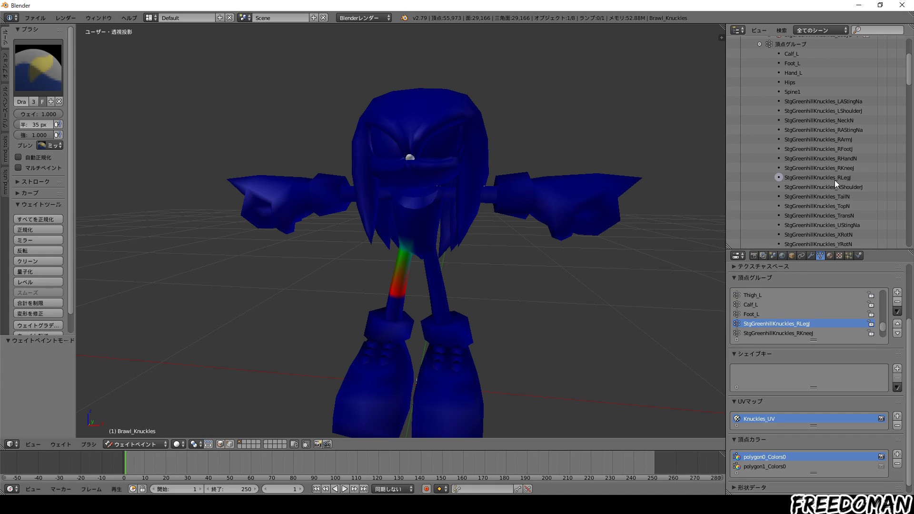
double_click(835, 180)
text(Thigh_L)
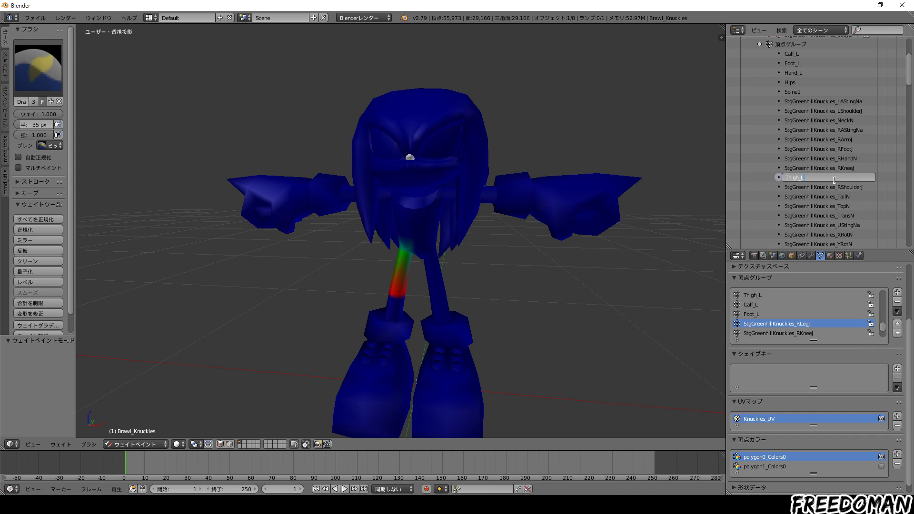
key(Return)
double_click(836, 169)
text(Calf_R)
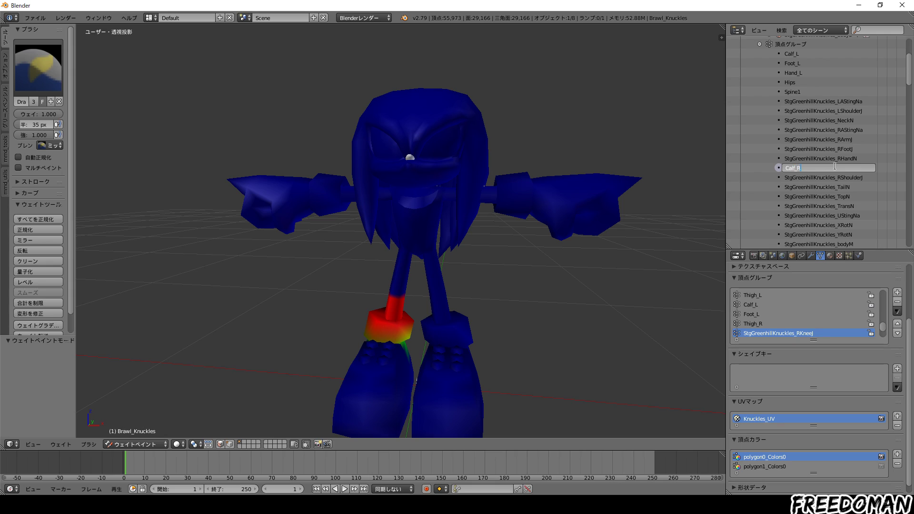
key(Return)
Rename RHandN to Hand_R, RFootJ to Foot_R and RArmJ to Wrist_R
double_click(835, 167)
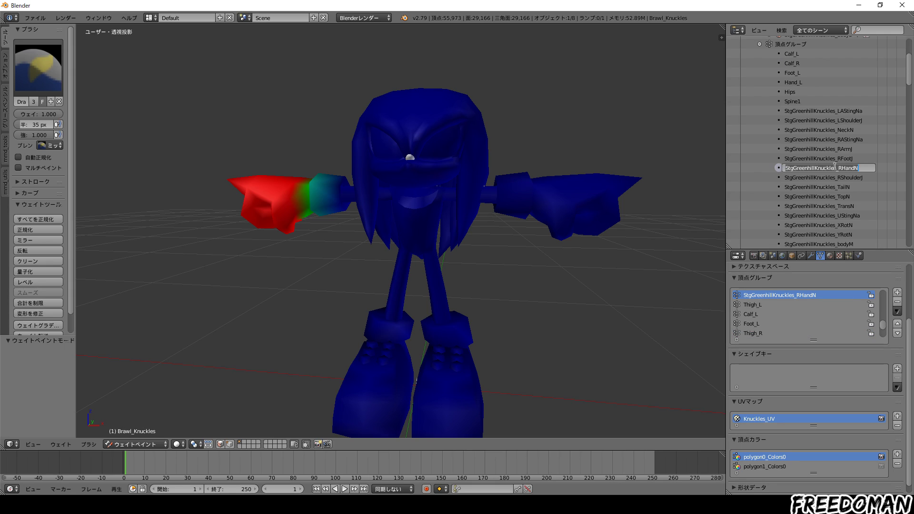
text(Hand_R)
key(Return)
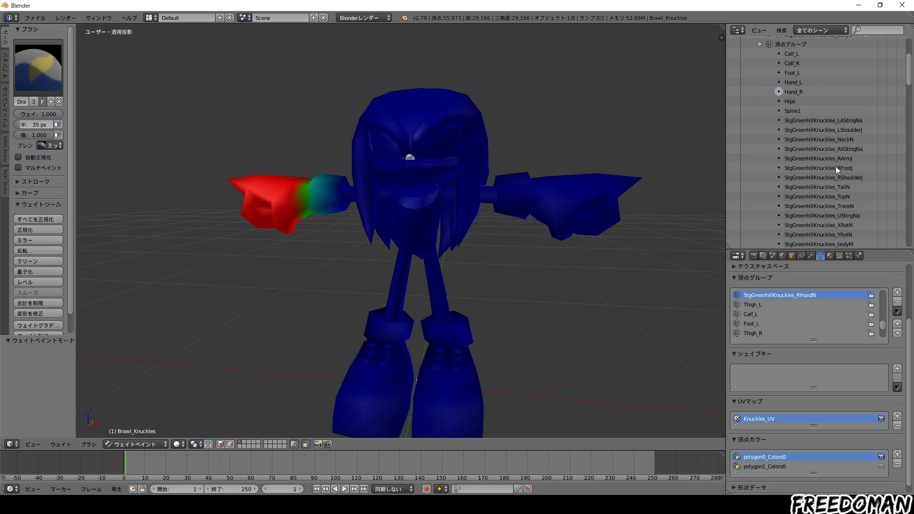
double_click(836, 168)
text(Foot_R)
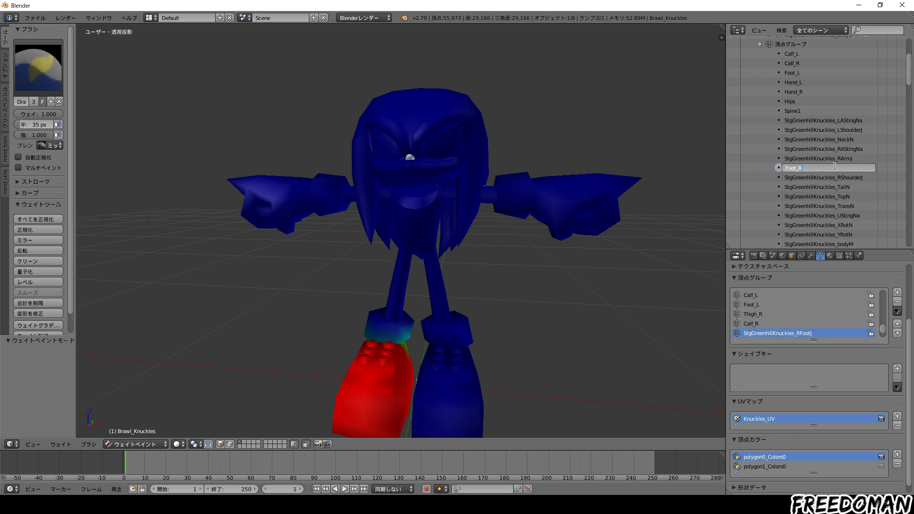
key(Return)
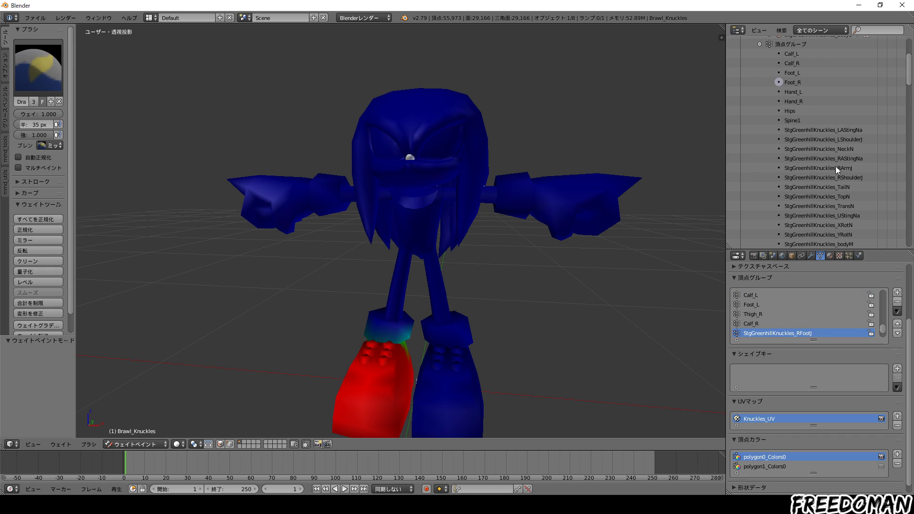
double_click(835, 168)
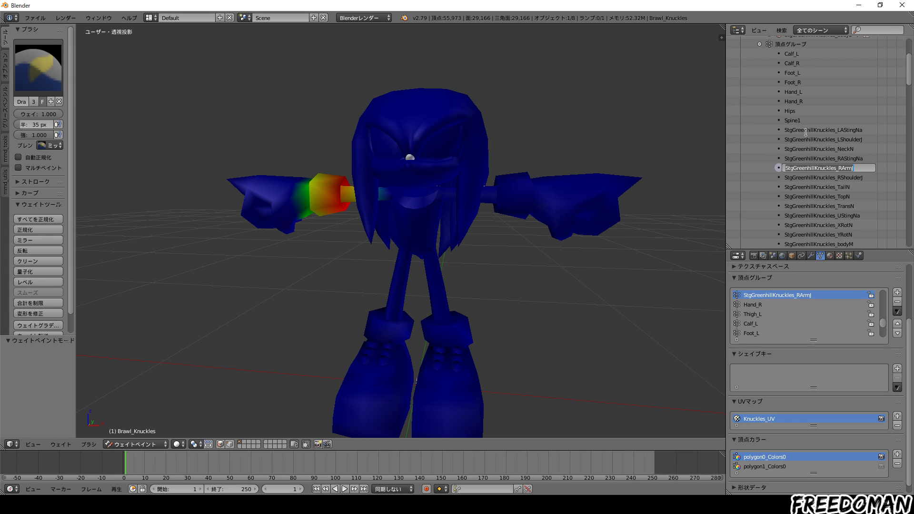
text(Wrist_R)
key(Return)
scroll(825, 113, down, 2)
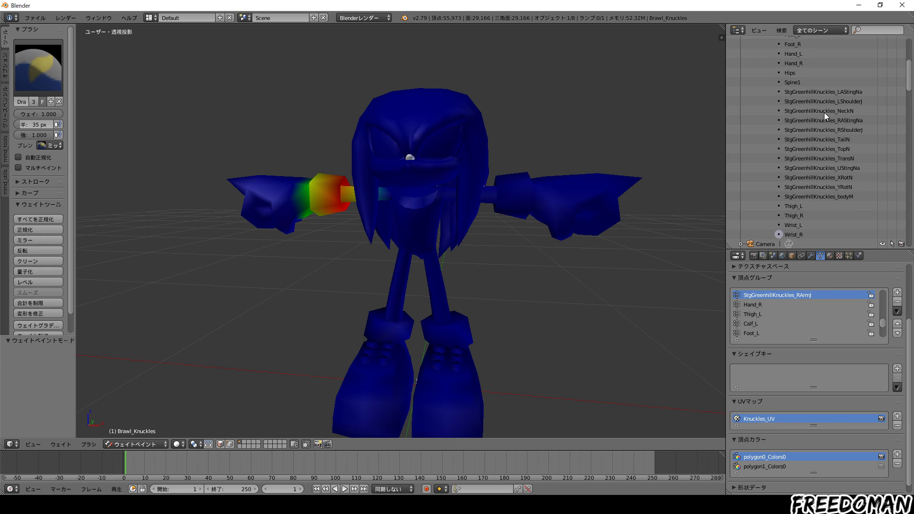
Rename the LShoulderJ vertex group to UpperArm_L
click(828, 92)
click(826, 102)
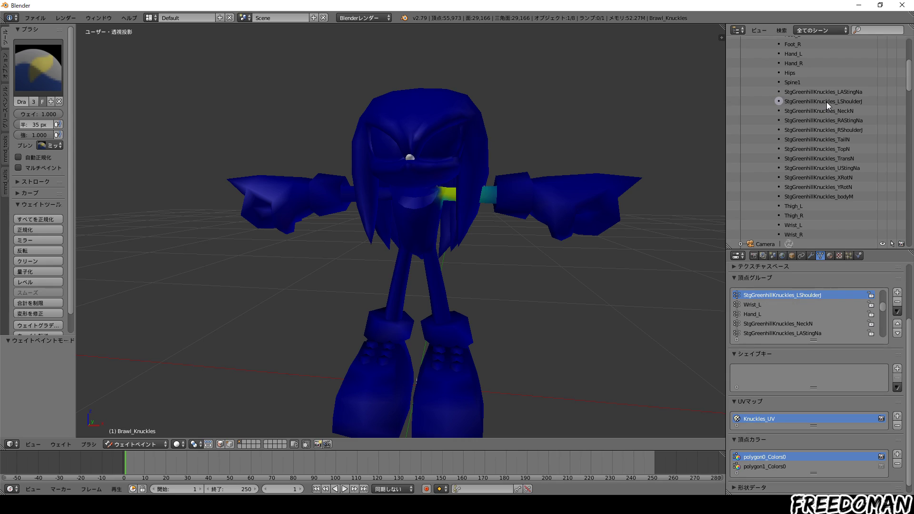
double_click(827, 102)
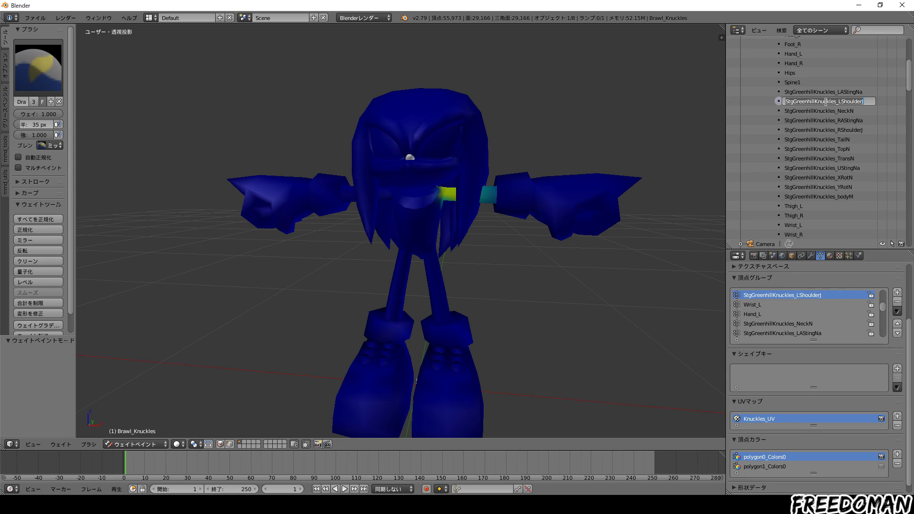
text(Up)
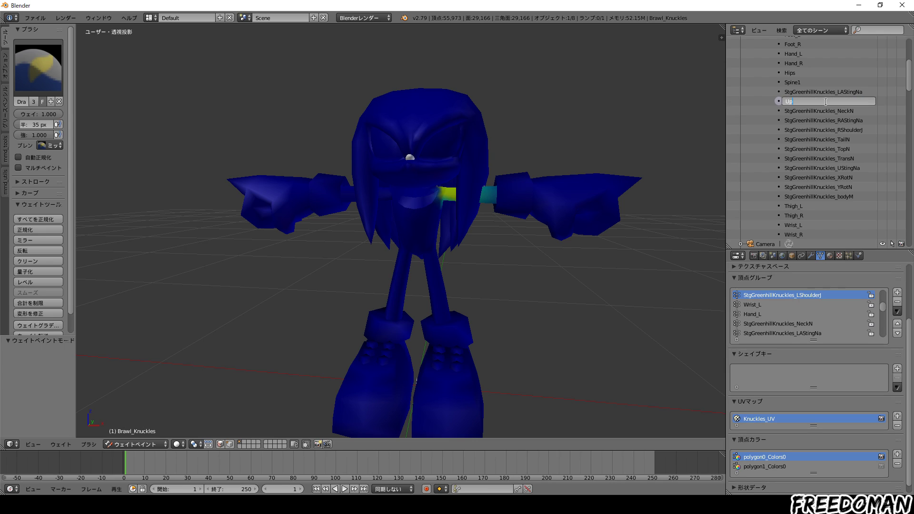
text(perAr)
text(m_L)
key(Return)
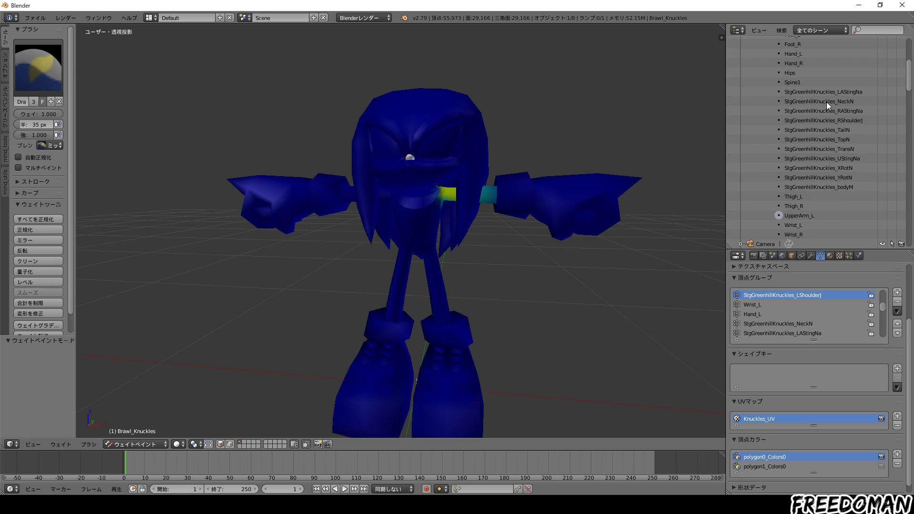
Preview several groups' weights, then rename RShoulderJ to UpperArm_R
click(819, 150)
click(819, 126)
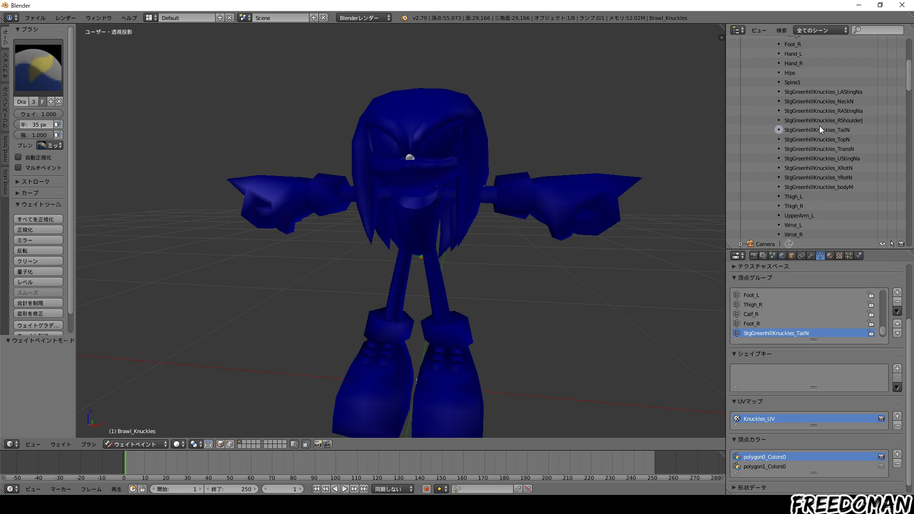
click(818, 138)
click(818, 110)
click(815, 158)
click(818, 101)
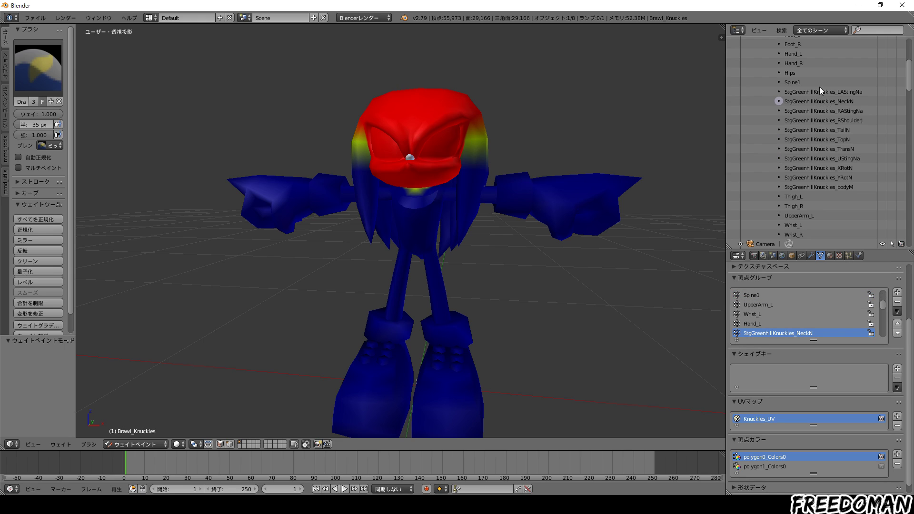
click(819, 111)
click(818, 118)
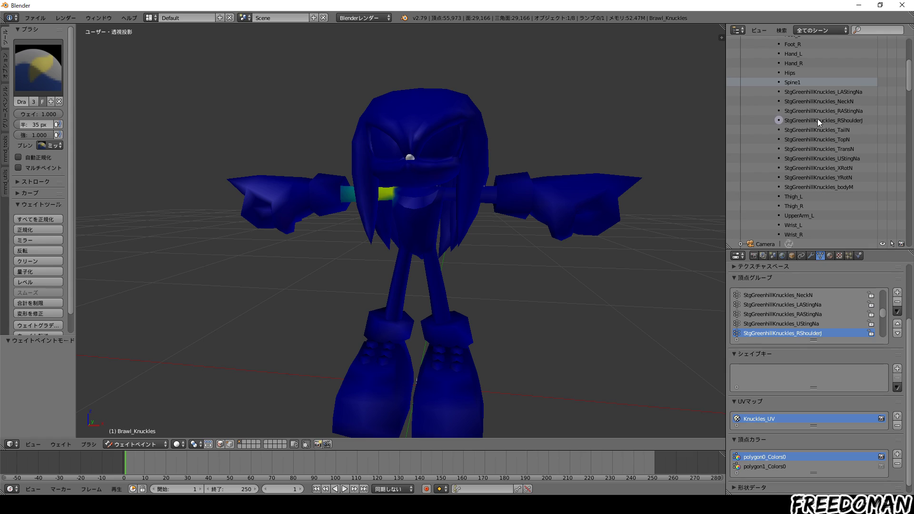
double_click(819, 118)
text(UpperArm)
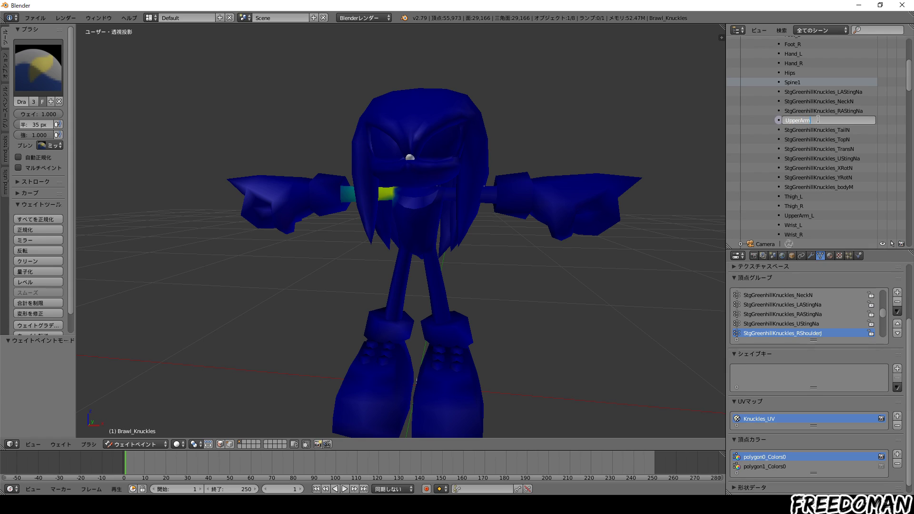
text(_R)
key(Return)
Rename the TailN vertex group to Tail
click(818, 121)
double_click(819, 120)
text(Tail)
key(Return)
Delete the TopN, TransN, XRotN, YRotN and bodyM vertex groups
click(819, 120)
click(896, 302)
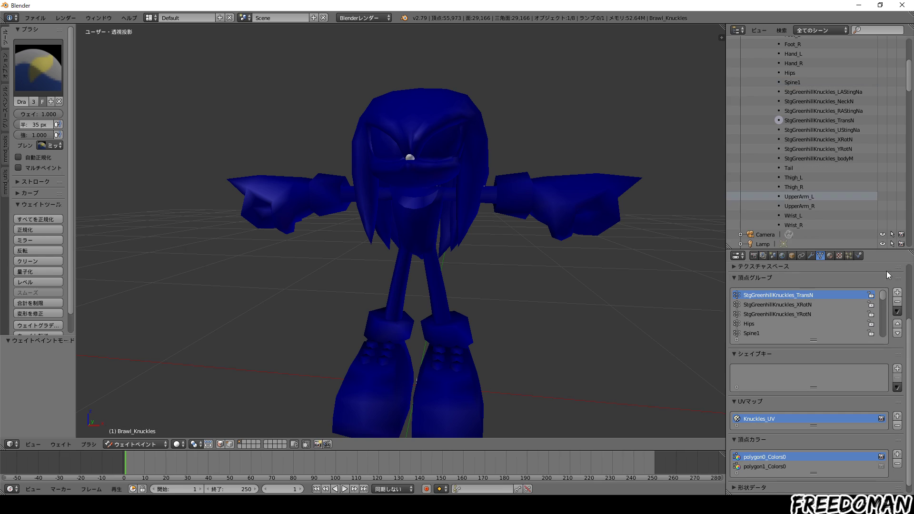
click(898, 304)
click(898, 304)
click(855, 132)
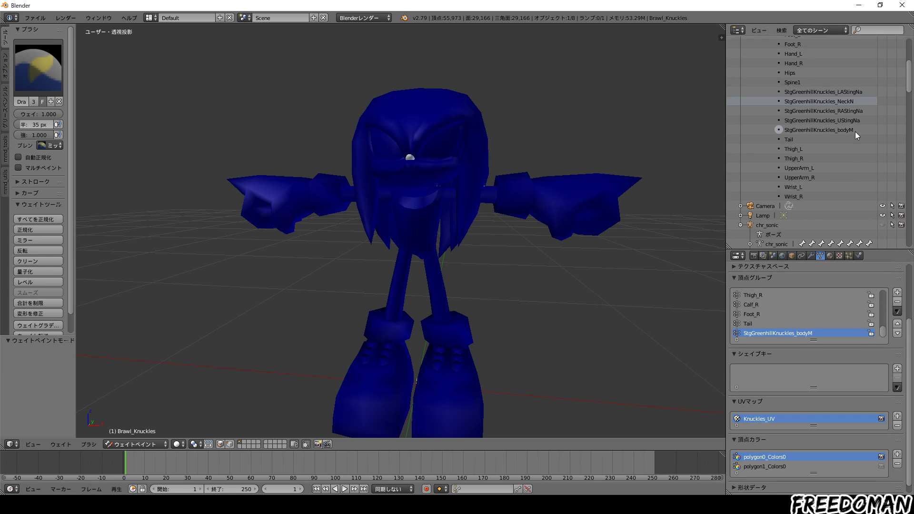
click(898, 302)
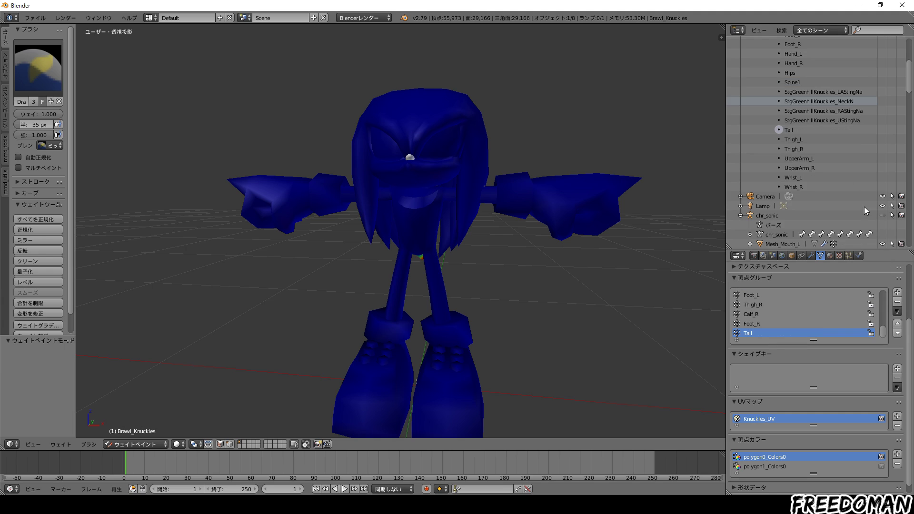
Rename the NeckN vertex group to Head
click(837, 120)
middle_drag(619, 187, 514, 188)
click(829, 101)
double_click(829, 101)
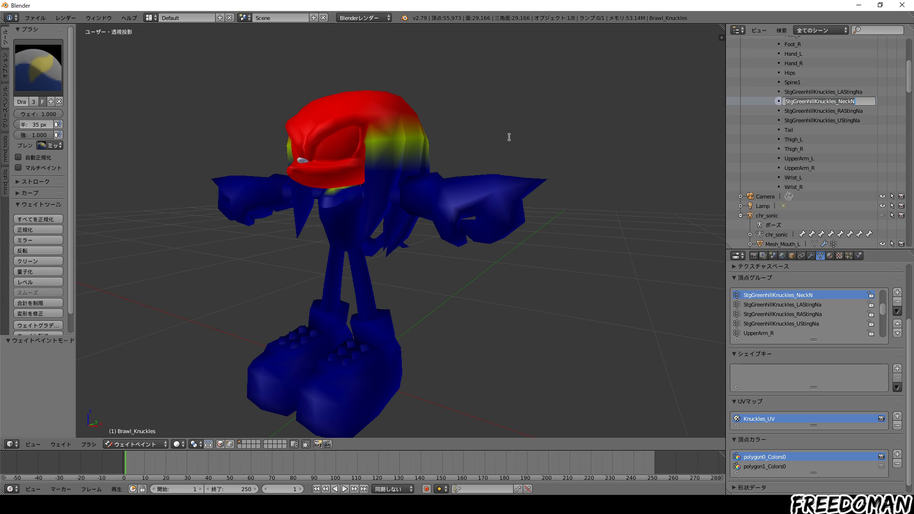
text(Head)
key(Return)
middle_drag(511, 138, 545, 182)
Add a VertexWeightMix modifier: group A Head, group B LAStingNa, Mix Mode Add, Mix Set All
click(811, 256)
click(795, 287)
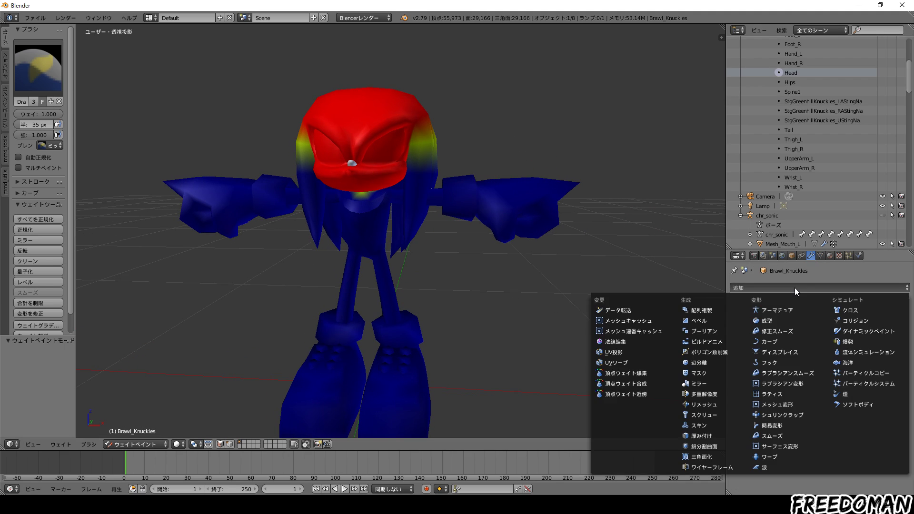
click(625, 384)
click(781, 340)
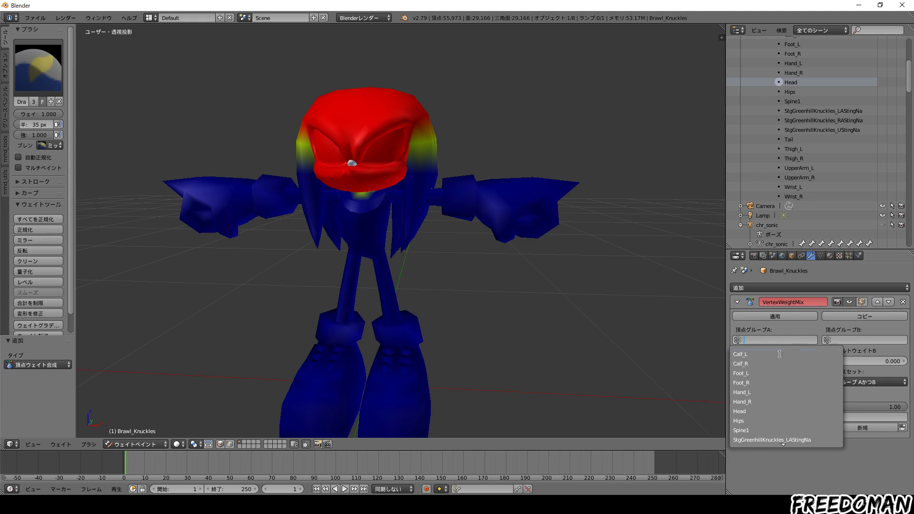
click(781, 412)
click(857, 341)
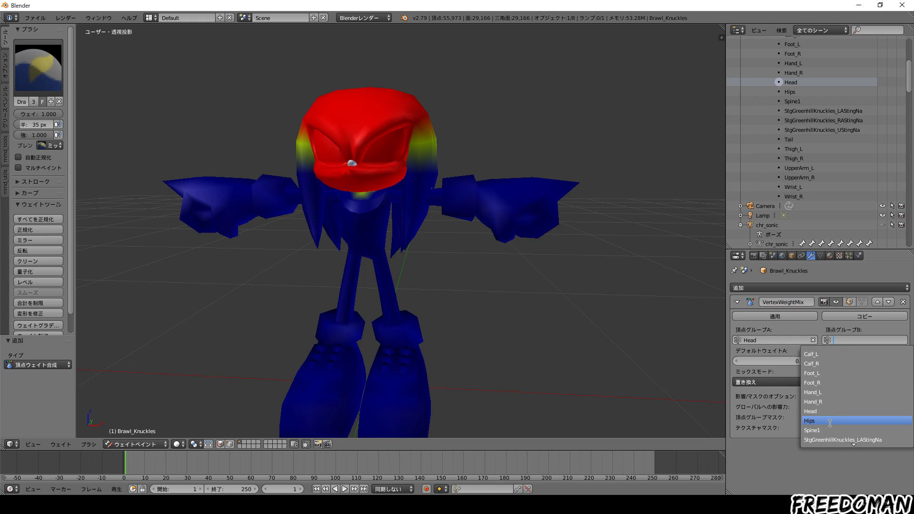
click(838, 440)
click(792, 385)
click(781, 362)
click(856, 381)
Duplicate the weight mix modifier with RAStingNa as group B, removing the extra copy
click(853, 317)
scroll(854, 378, down, 5)
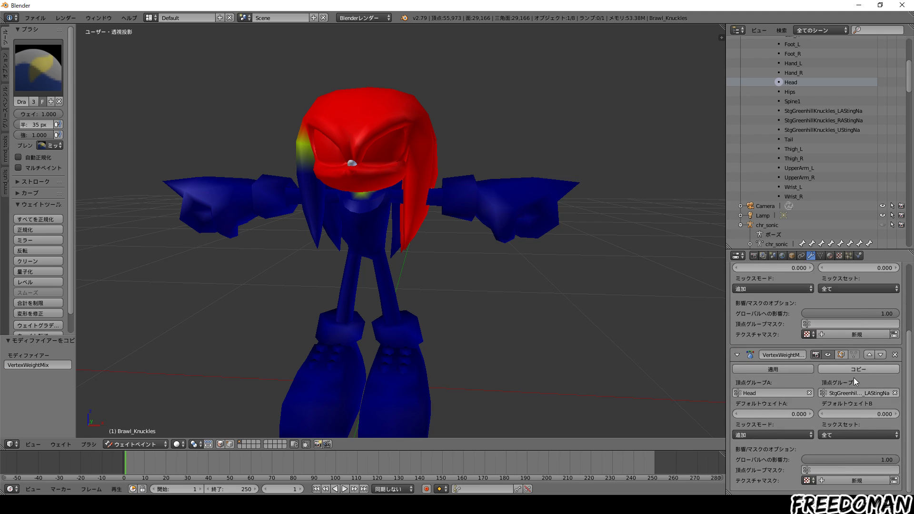
click(858, 394)
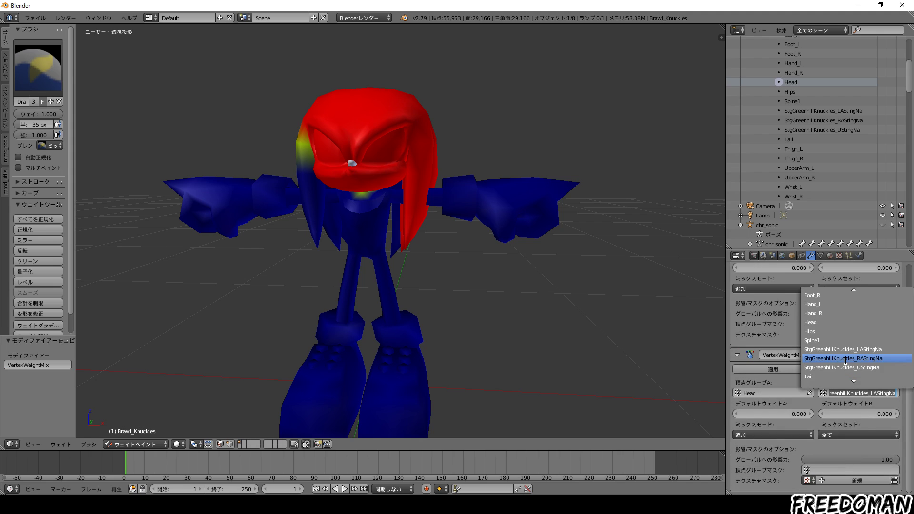
click(846, 361)
scroll(859, 368, up, 1)
click(859, 381)
scroll(860, 401, down, 5)
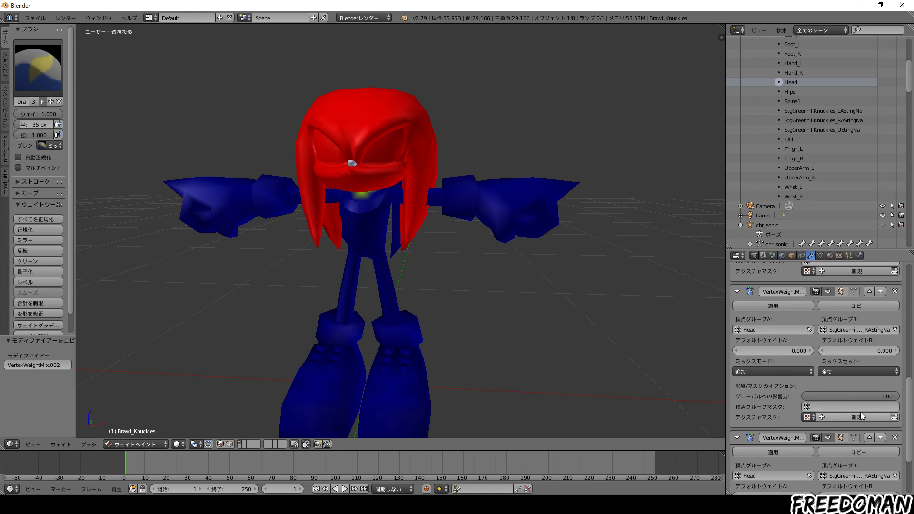
click(896, 438)
click(858, 330)
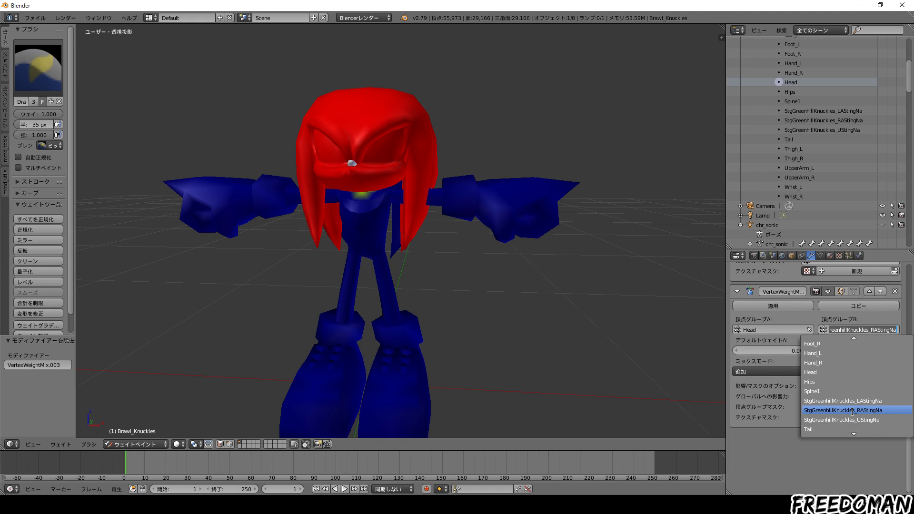
click(853, 411)
Apply both VertexWeightMix modifiers and inspect the merged head weights
scroll(799, 352, up, 6)
scroll(802, 351, up, 5)
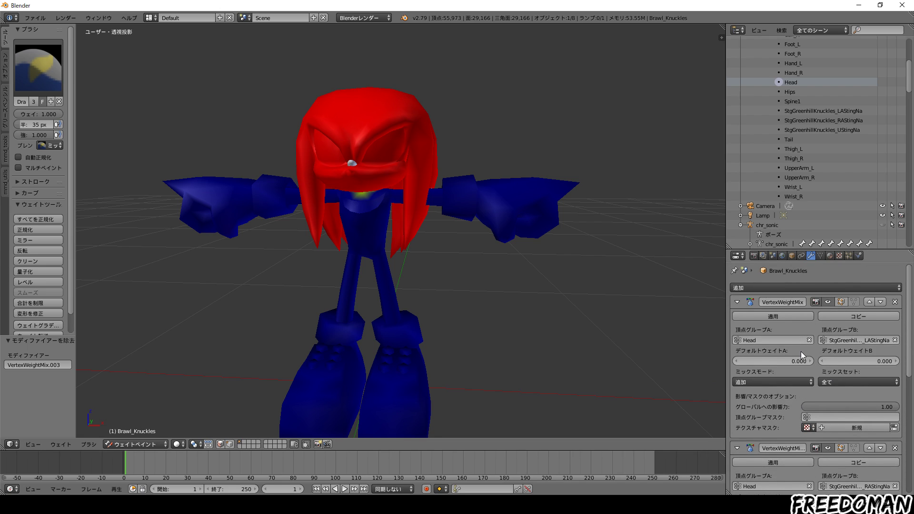
click(781, 319)
click(781, 319)
mouse_move(545, 333)
middle_down()
mouse_move(472, 324)
mouse_move(542, 325)
middle_up()
In Object Mode, delete the merged StingNa vertex groups from Brawl_Knuckles
click(139, 443)
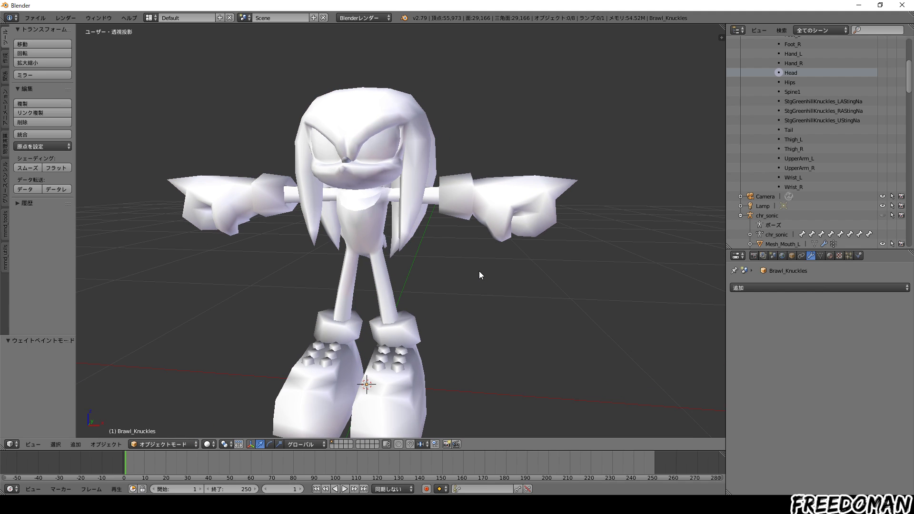
click(792, 120)
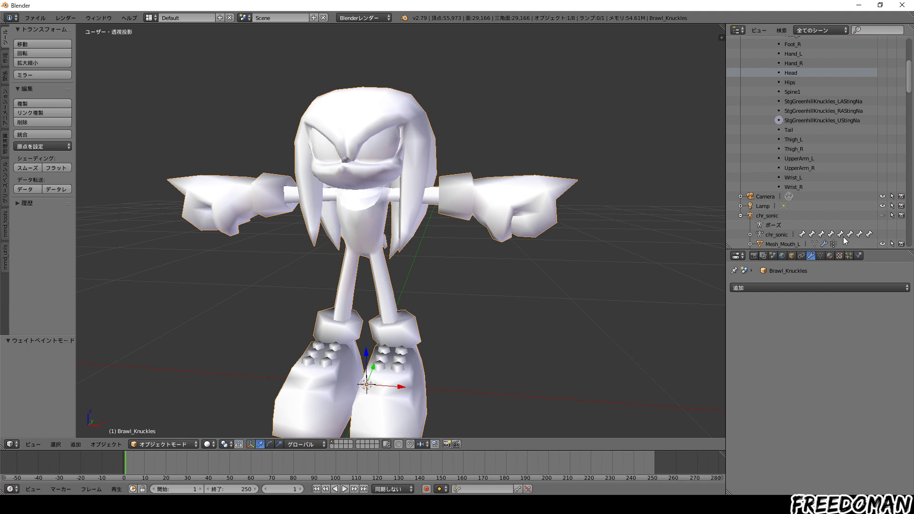
click(821, 256)
click(898, 302)
click(898, 302)
Deselect all, collapse the Brawl_Knuckles outliner entry and reselect the mesh
mouse_move(647, 268)
middle_down()
mouse_move(570, 308)
mouse_move(588, 295)
mouse_move(538, 312)
middle_up()
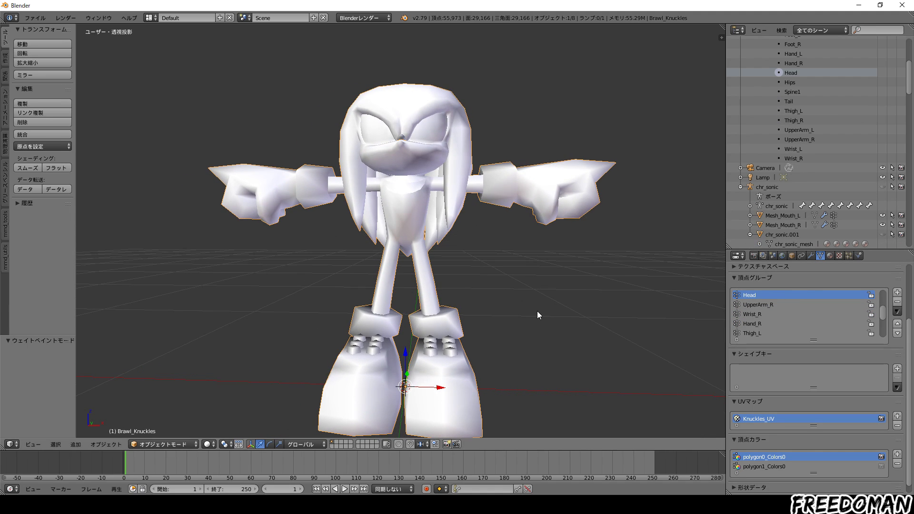
key(a)
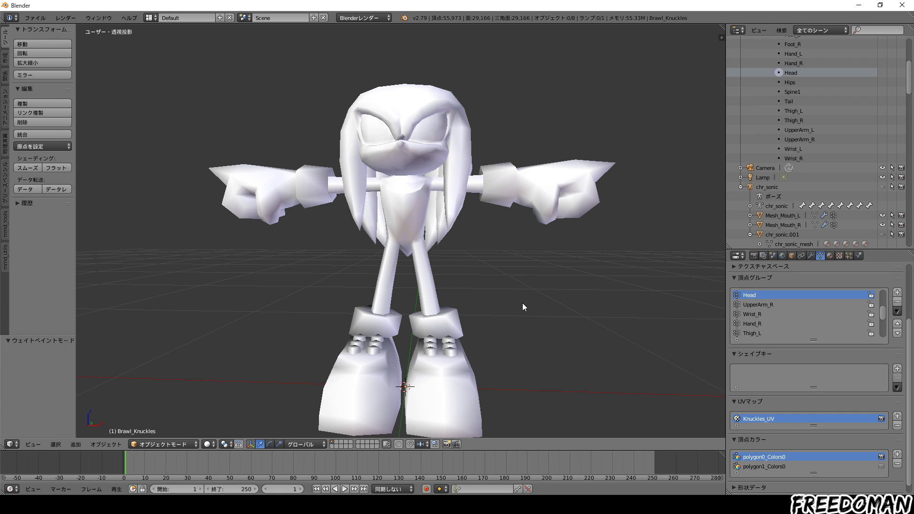
shift+middle_drag(516, 306, 542, 332)
scroll(747, 136, up, 3)
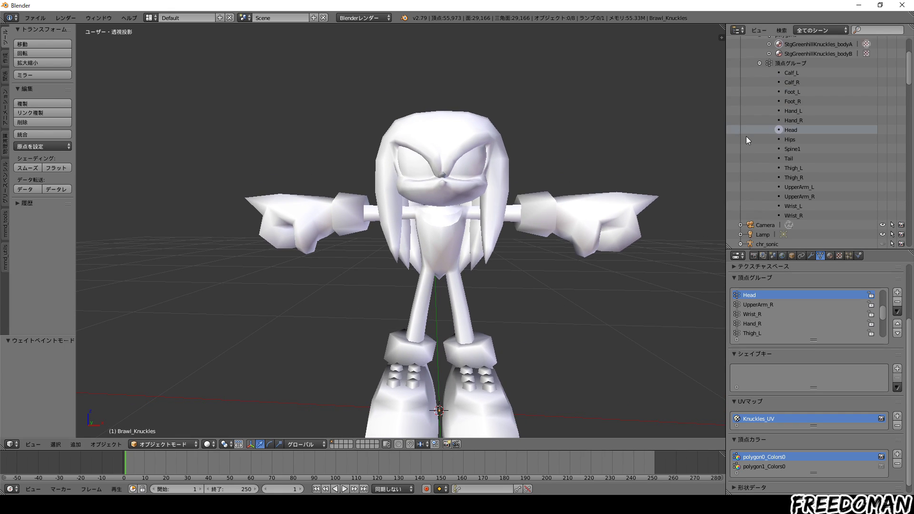
scroll(747, 137, up, 4)
click(759, 137)
click(786, 102)
click(752, 100)
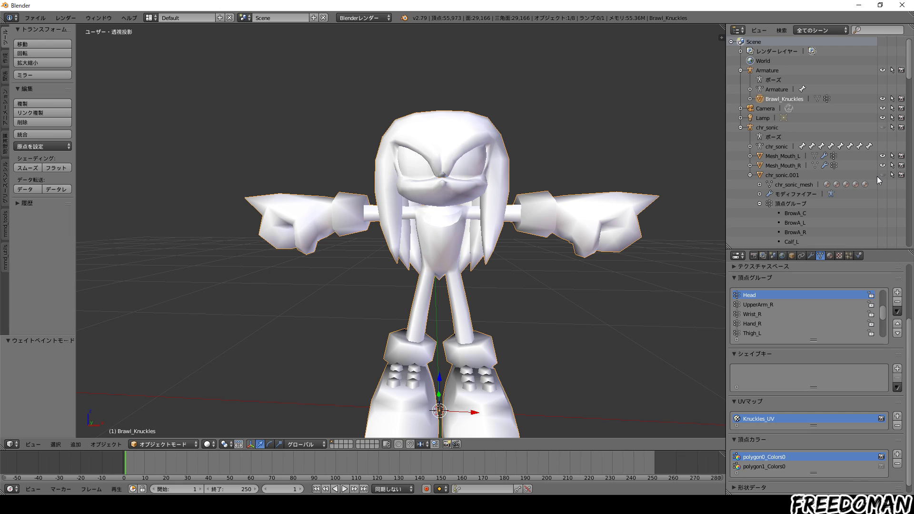
Unhide chr_sonic.001 and delete its Sonic vertices in Edit Mode, then return to Object Mode
click(882, 175)
click(784, 175)
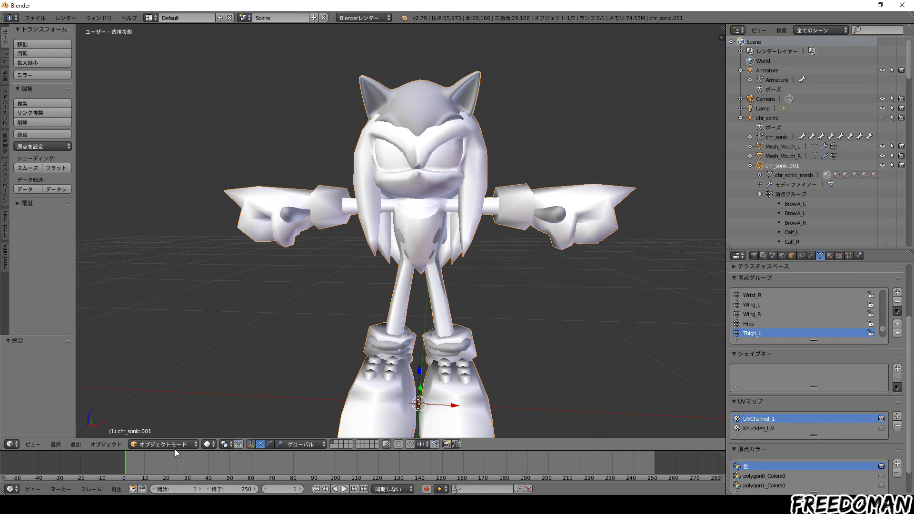
click(164, 445)
click(157, 420)
key(x)
click(250, 365)
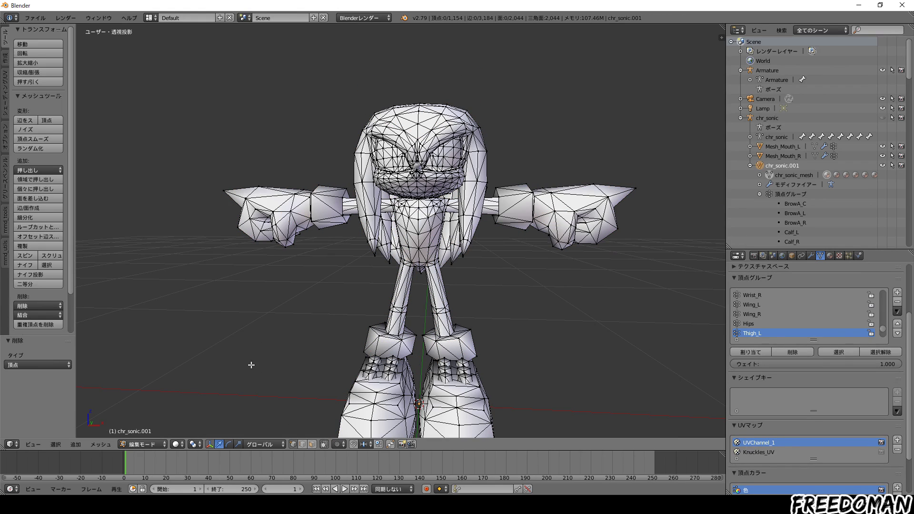
click(138, 445)
click(157, 433)
Delete the UVChannel_1 map, leaving Knuckles_UV as the only UV map
key(a)
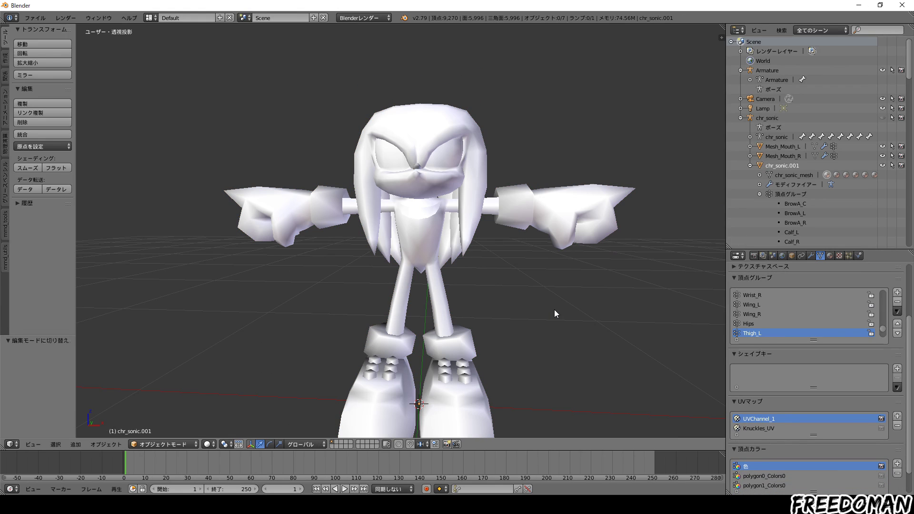
click(759, 194)
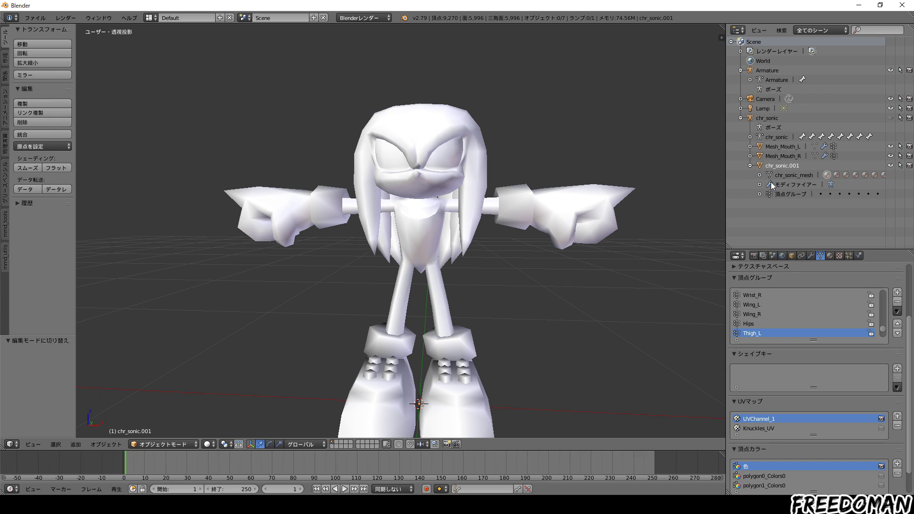
click(839, 425)
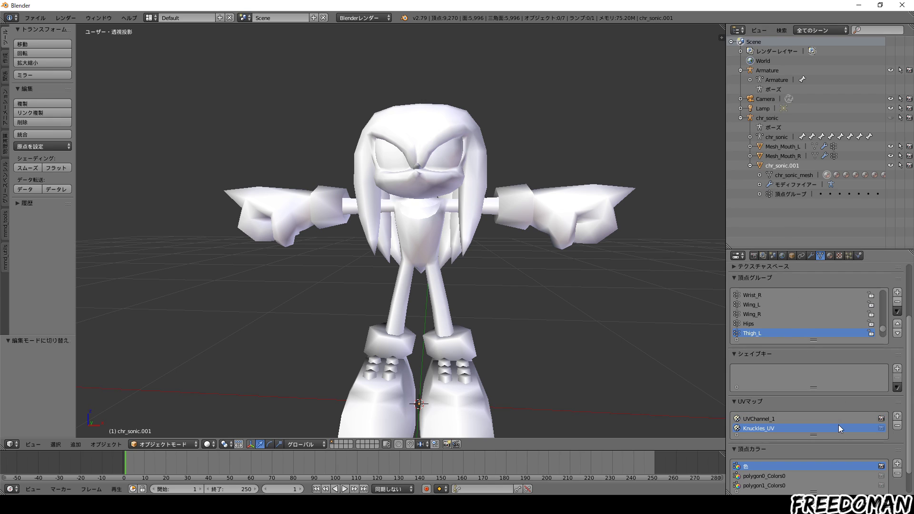
click(898, 426)
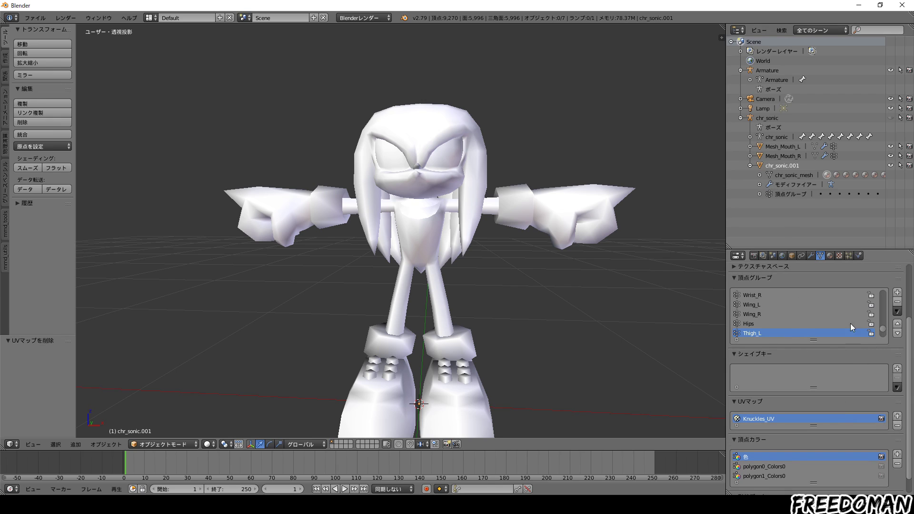
click(193, 444)
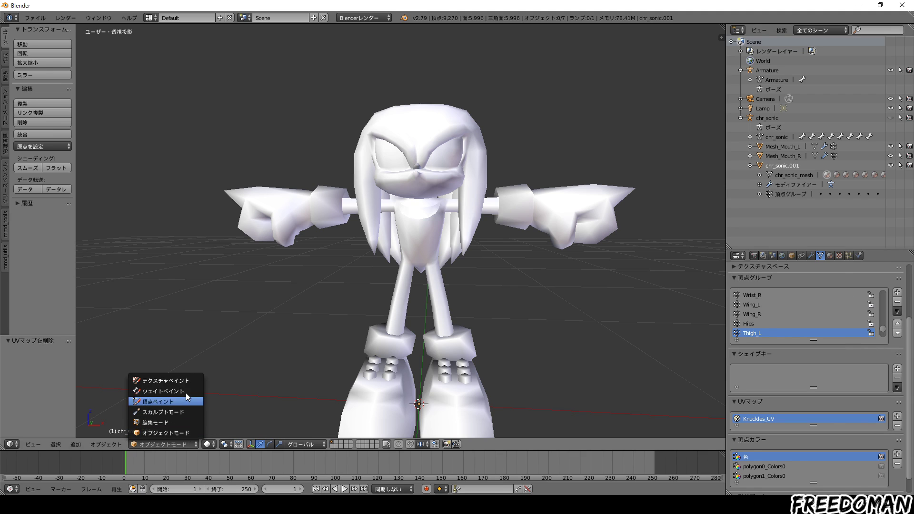
Remove the leftover Sonic material slots from chr_sonic.001
click(186, 382)
click(109, 444)
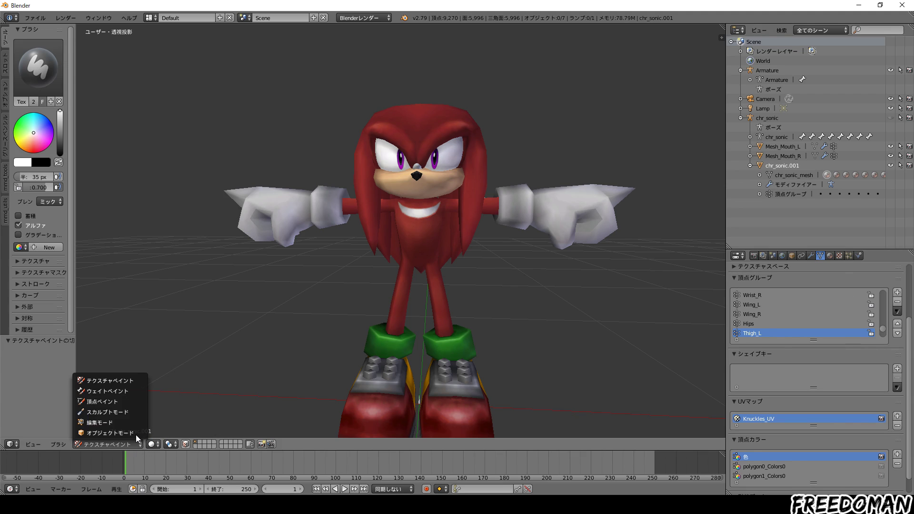
middle_drag(213, 384, 213, 358)
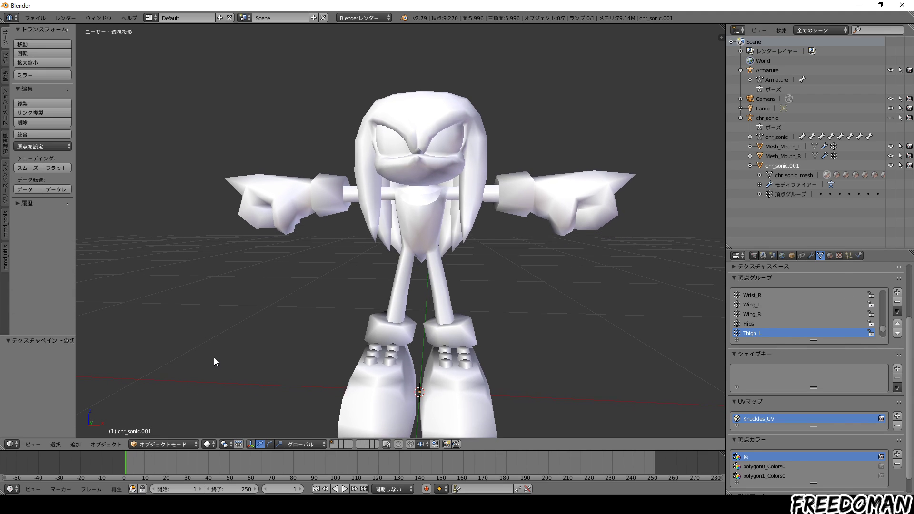
click(760, 175)
scroll(806, 182, down, 2)
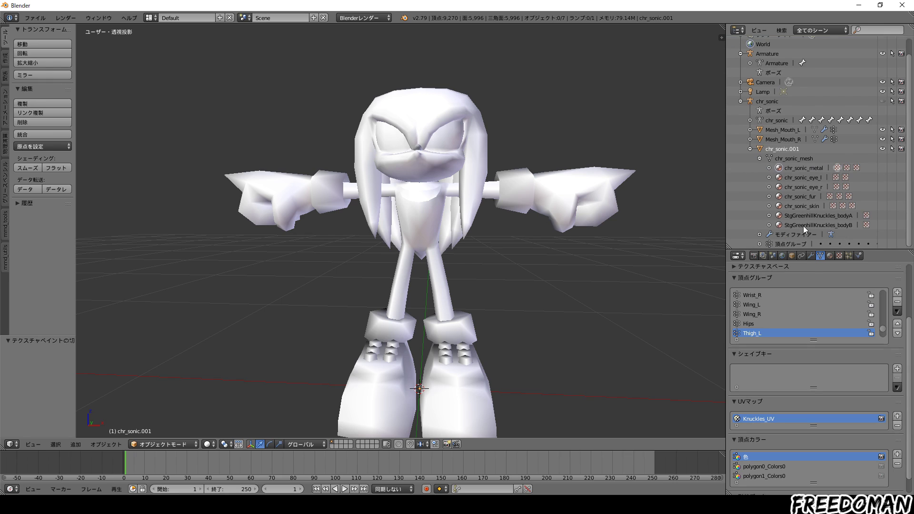
click(830, 255)
click(897, 297)
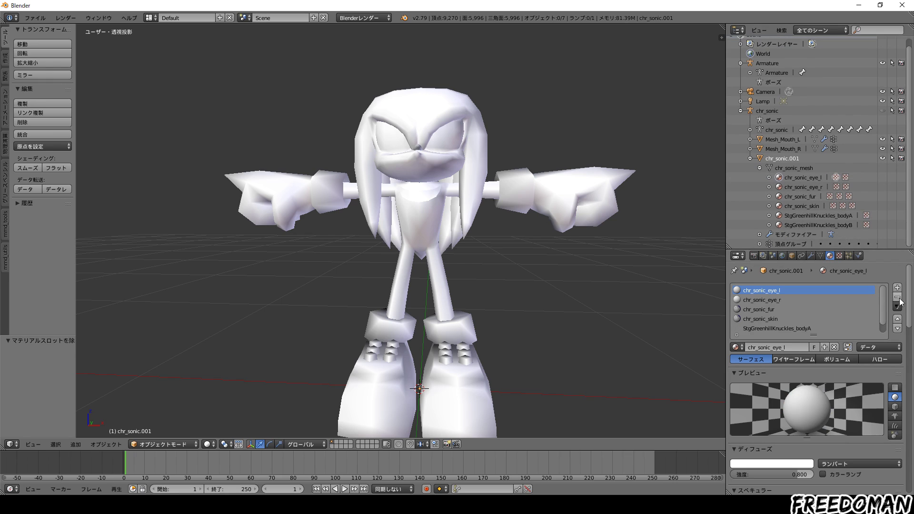
click(897, 298)
click(897, 297)
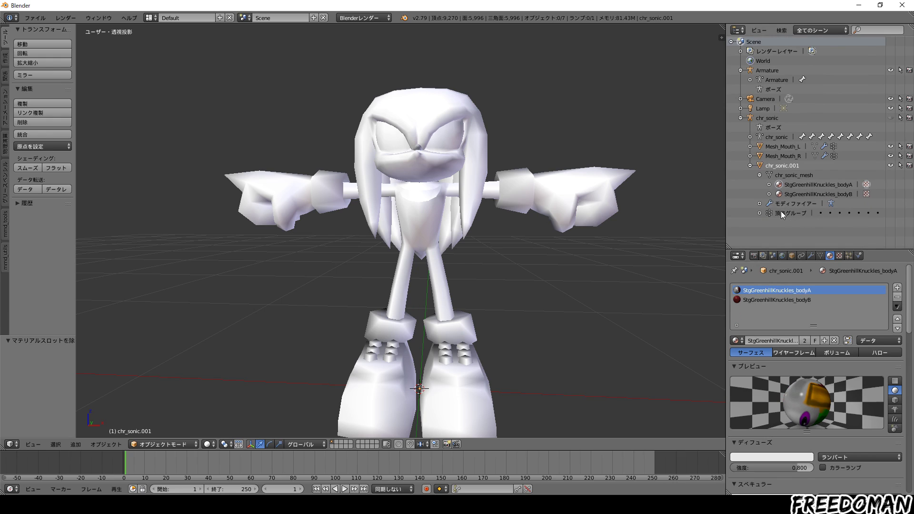
Rename the bodyA texture and image to StgGreenhillKnuckles_bodyA
click(771, 184)
click(779, 195)
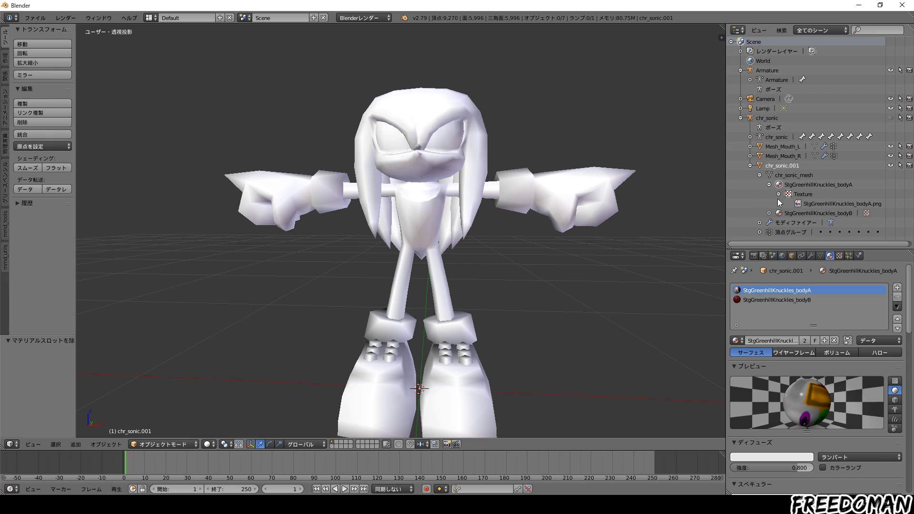
double_click(812, 193)
text(StgGreenhillKnuckles_bodyA)
key(Return)
double_click(810, 202)
text(StgGreenhillKnuckles_bodyA)
key(Return)
Rename the bodyB entry to StgGreenhillKnuckles_bodyB and show its texture and image
double_click(795, 213)
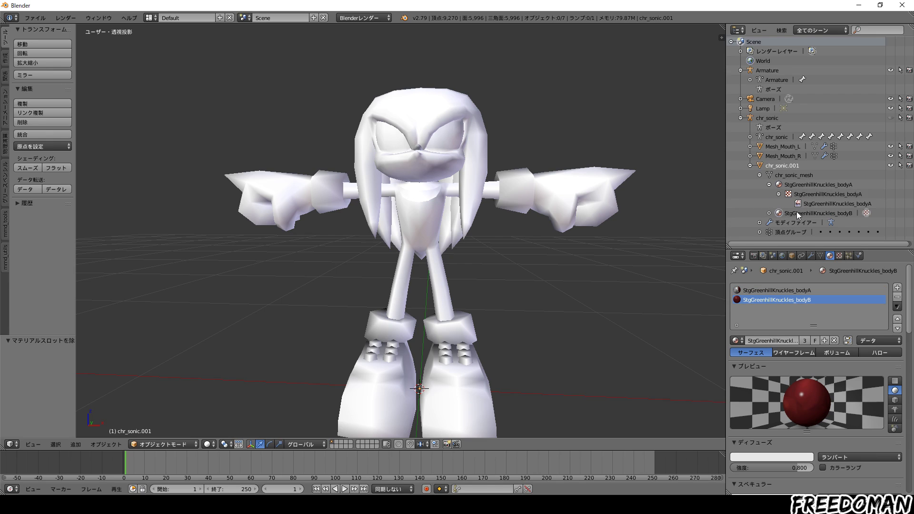
key(Return)
click(769, 213)
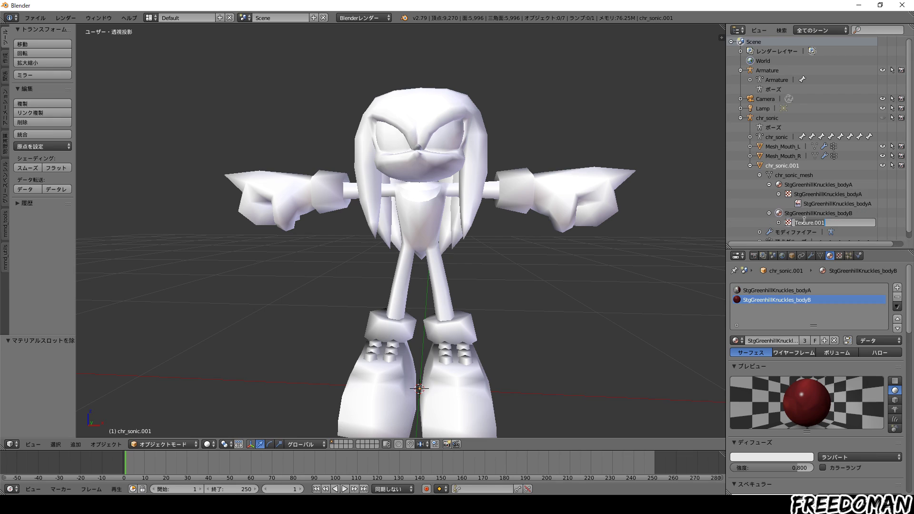
click(778, 223)
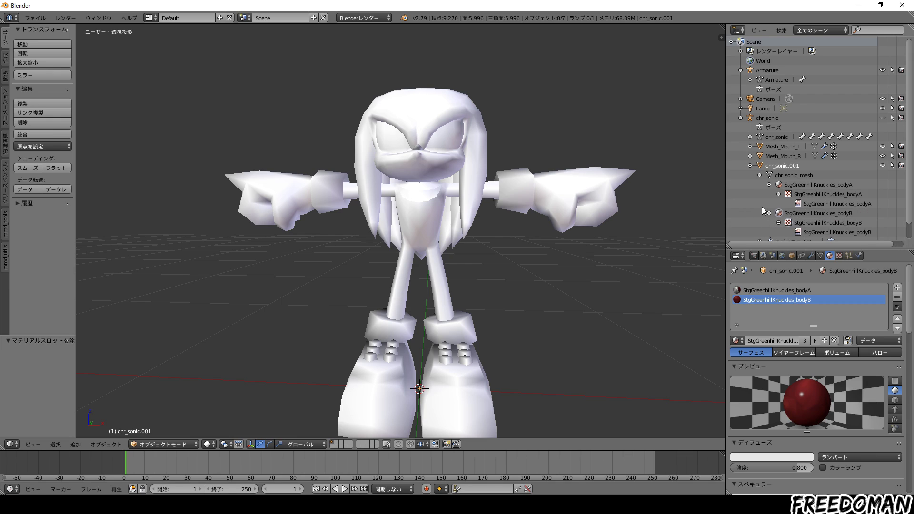
click(786, 290)
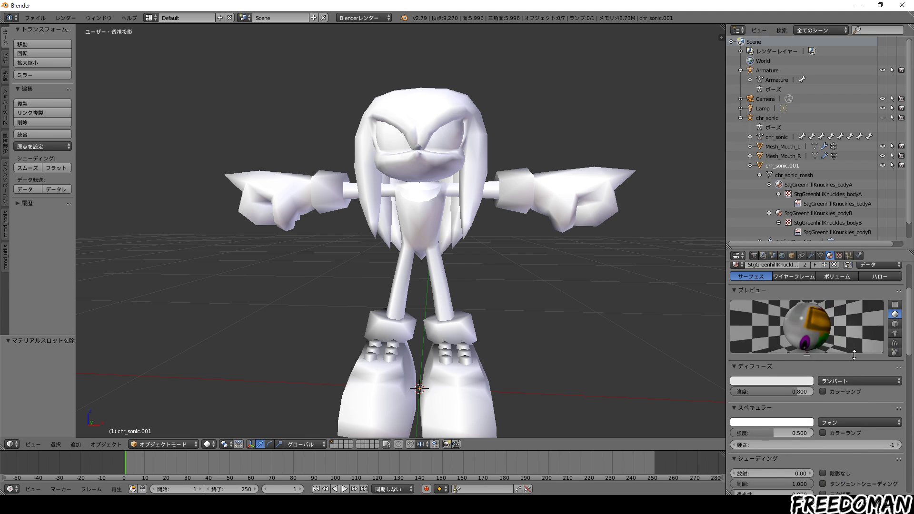
Load the bodyA and bodyB image files into their textures and delete the old Armature
click(840, 256)
scroll(853, 401, down, 2)
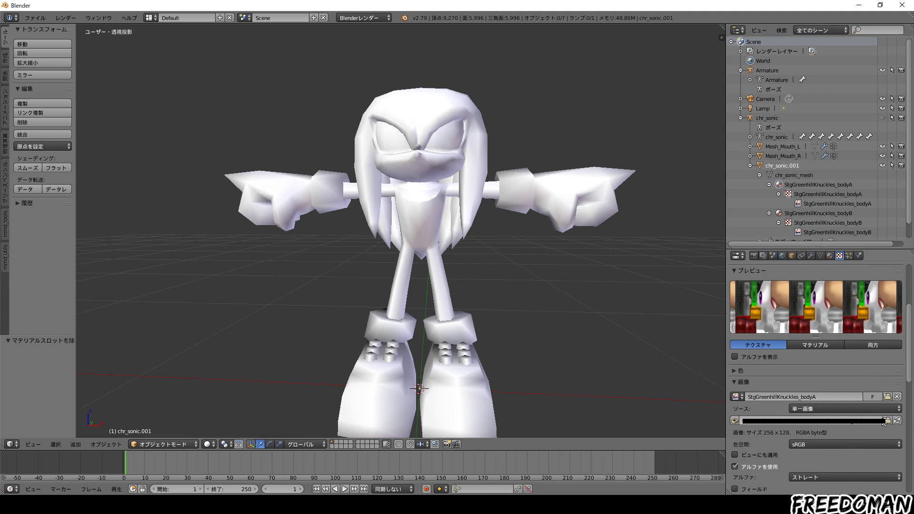
click(884, 423)
double_click(288, 97)
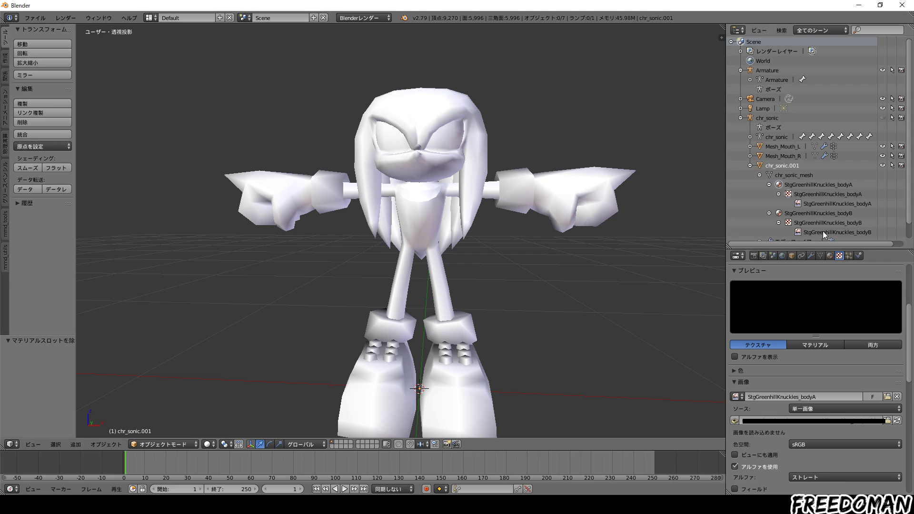
click(821, 223)
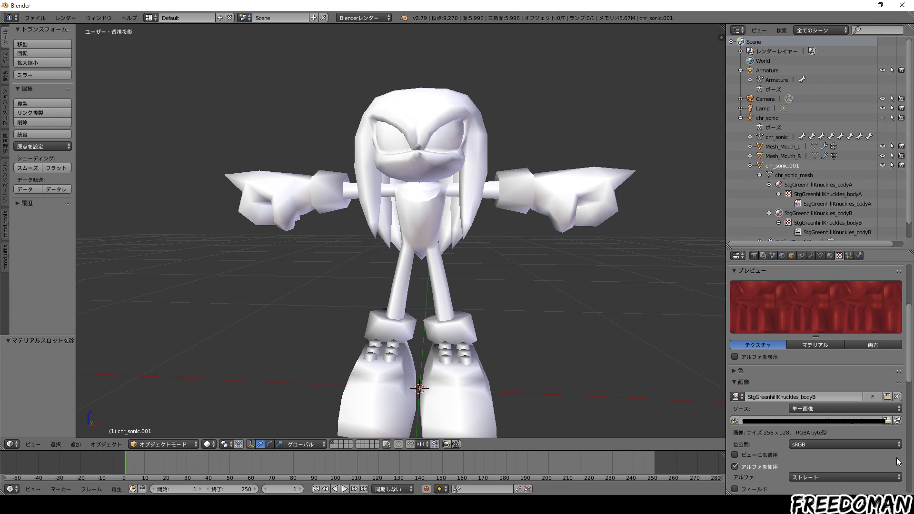
click(888, 421)
double_click(250, 109)
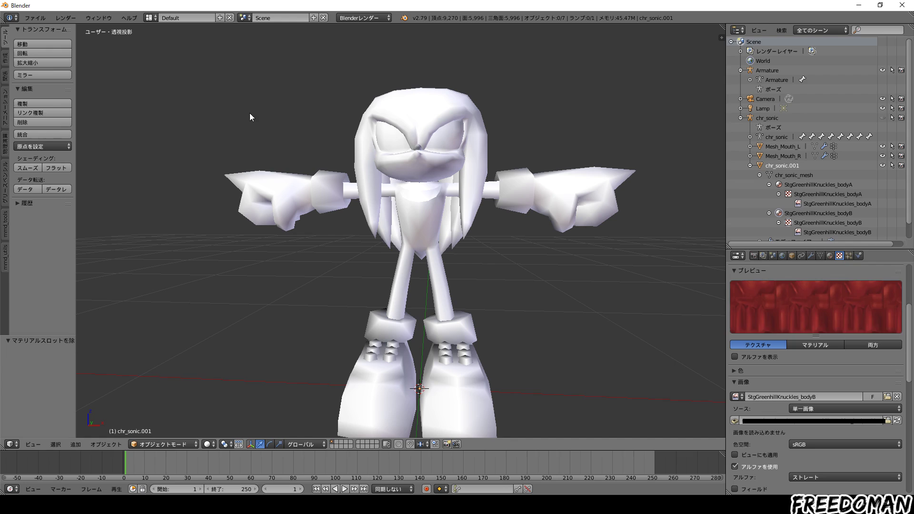
right_click(764, 70)
click(763, 76)
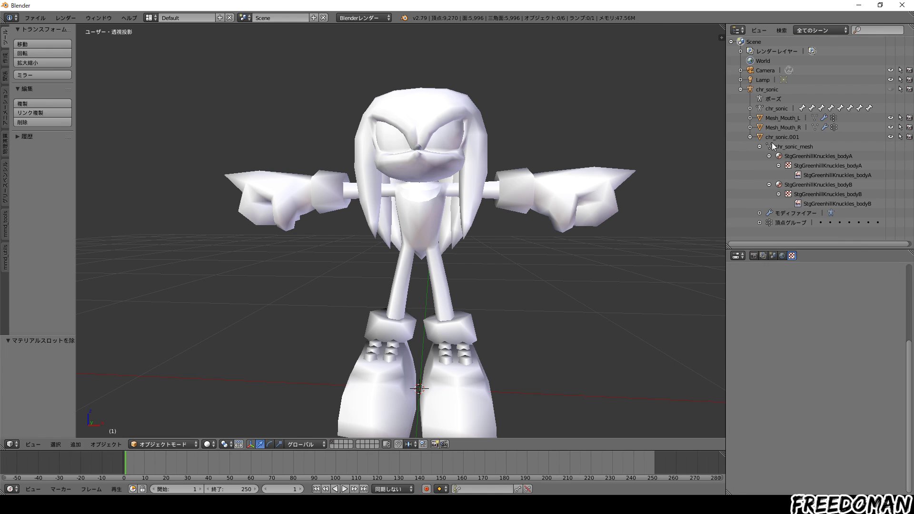
Delete Mesh_Mouth_R and Mesh_Mouth_L, then make the chr_sonic armature visible and selected
right_click(768, 126)
click(770, 125)
right_click(770, 119)
click(770, 119)
click(750, 118)
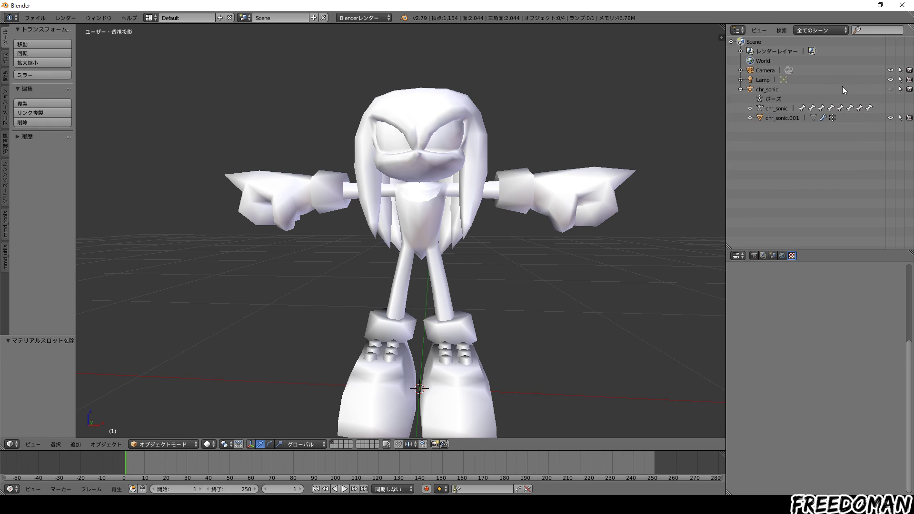
click(890, 89)
click(773, 89)
scroll(625, 142, down, 2)
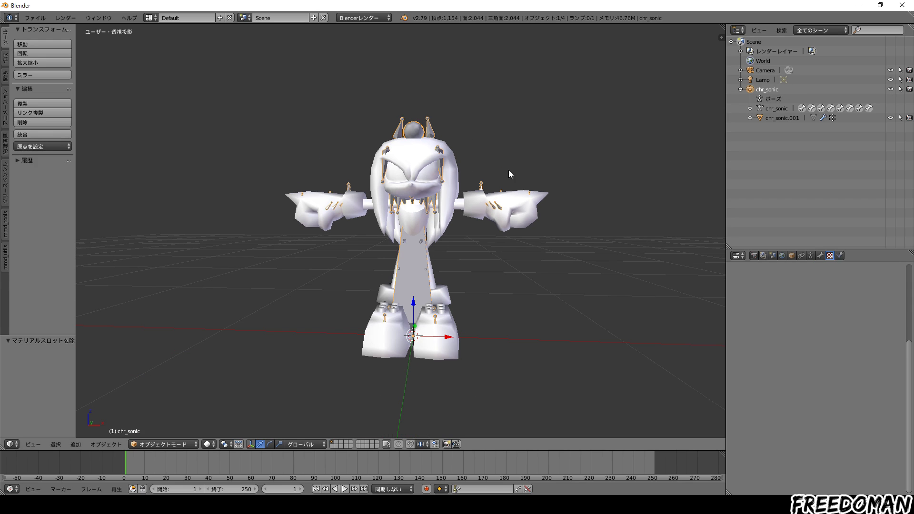
Export the model as chr_sonic.fbx to the Brawl Knuckles folder with armature options set
key(KP_1)
scroll(495, 170, up, 1)
scroll(485, 163, up, 2)
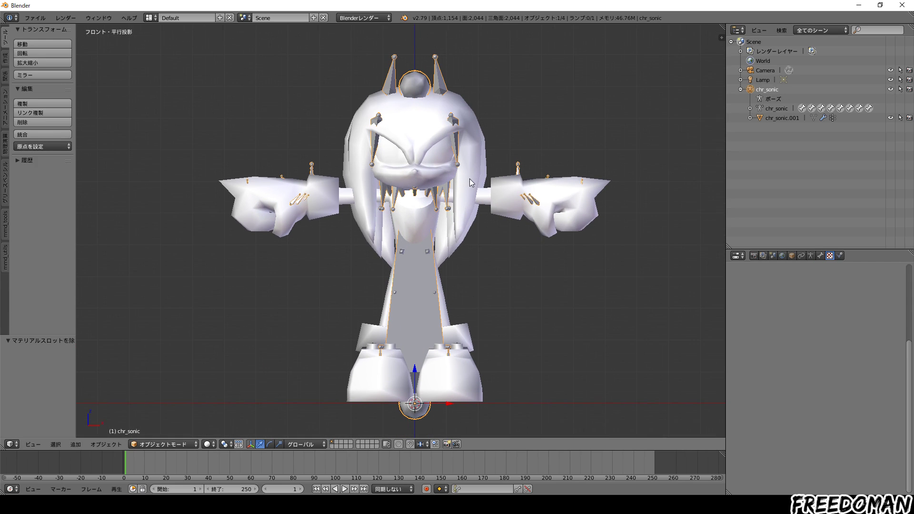
click(34, 17)
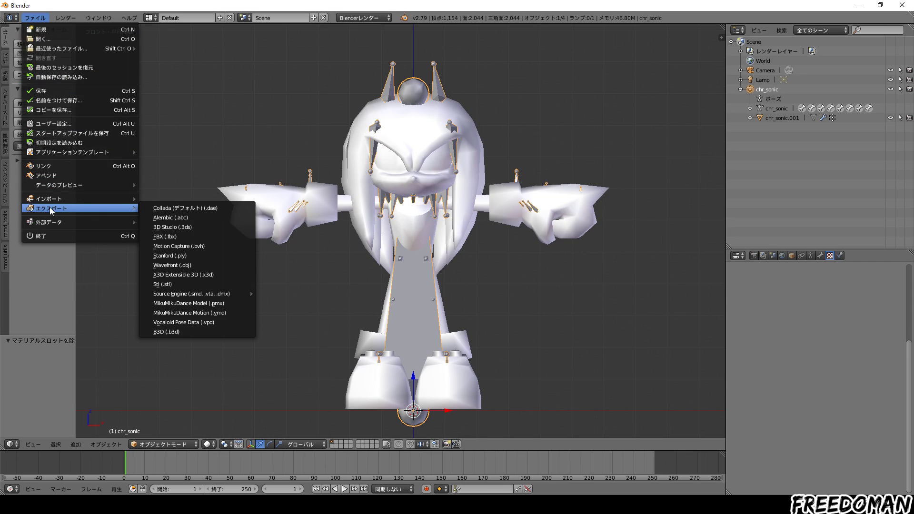
click(147, 235)
click(69, 401)
click(67, 355)
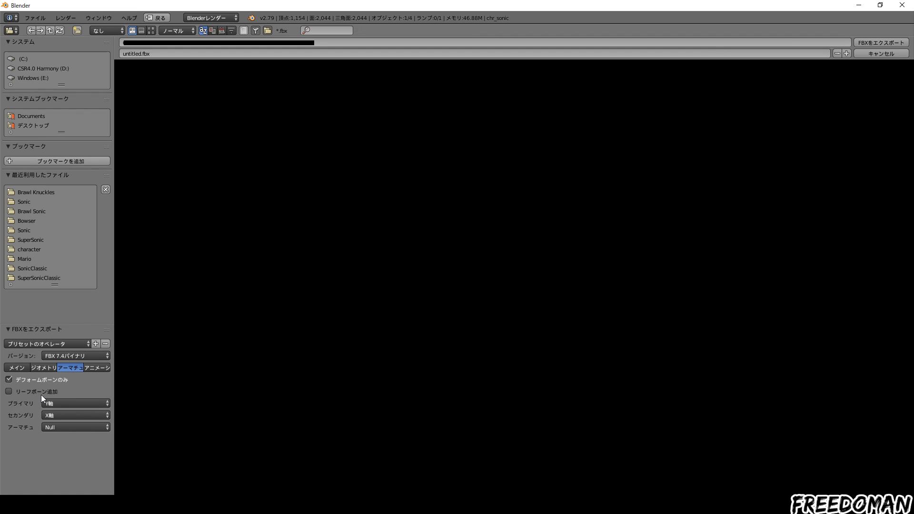
click(42, 193)
click(177, 57)
text(chr_sonic)
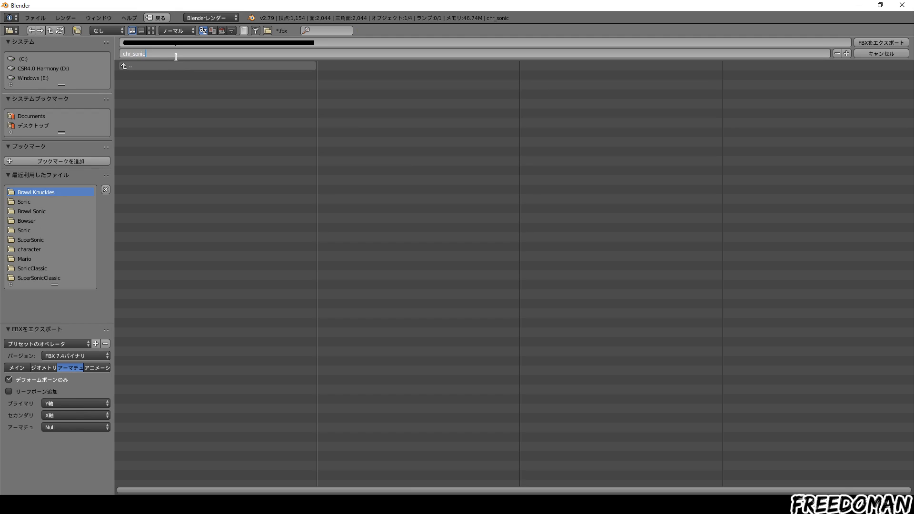
key(Return)
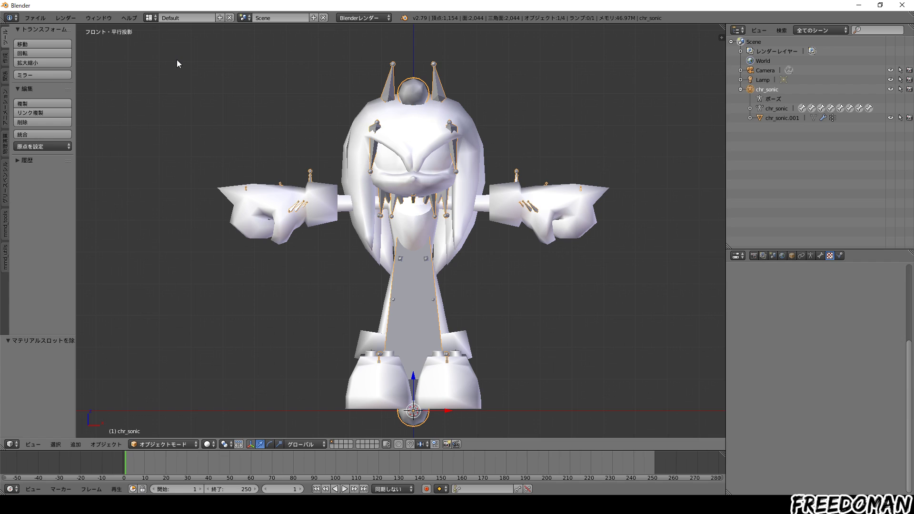
Export a second copy as con_sonic.fbx in the same folder
click(42, 19)
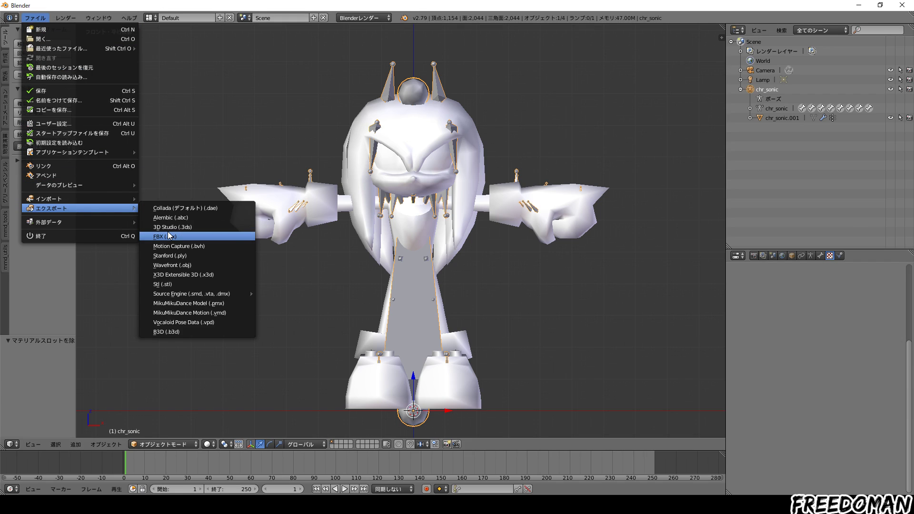
mouse_move(78, 207)
click(167, 232)
text(con_sonic)
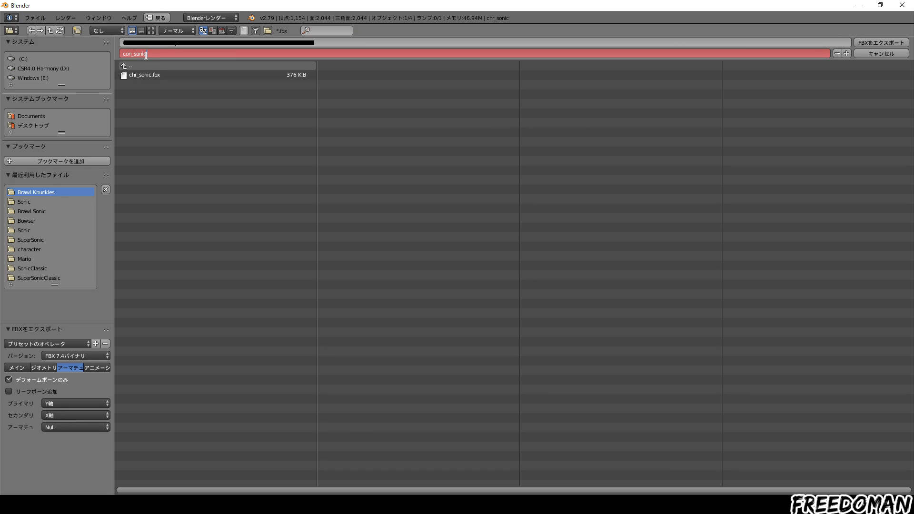
key(Return)
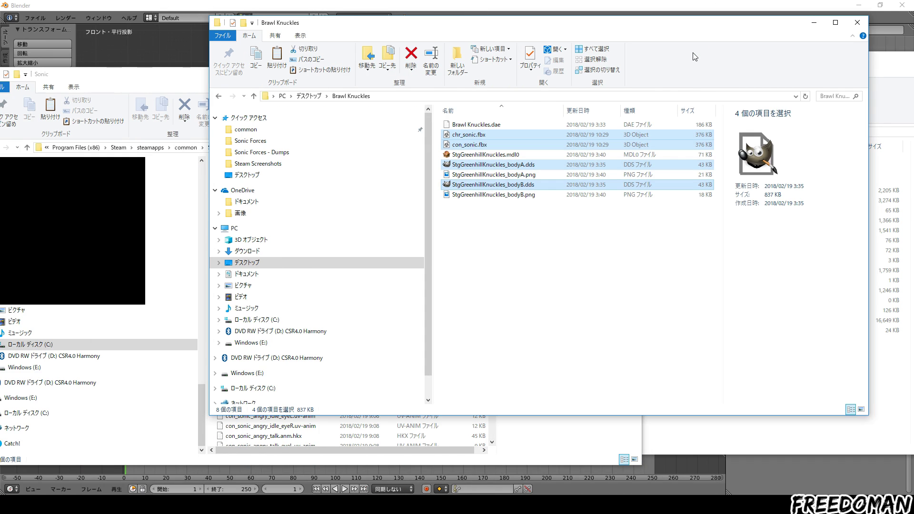
Paste the FBX files into the mod's Sonic folder and convert chr_sonic.fbx and con_sonic.fbx with ModelConverter
click(115, 71)
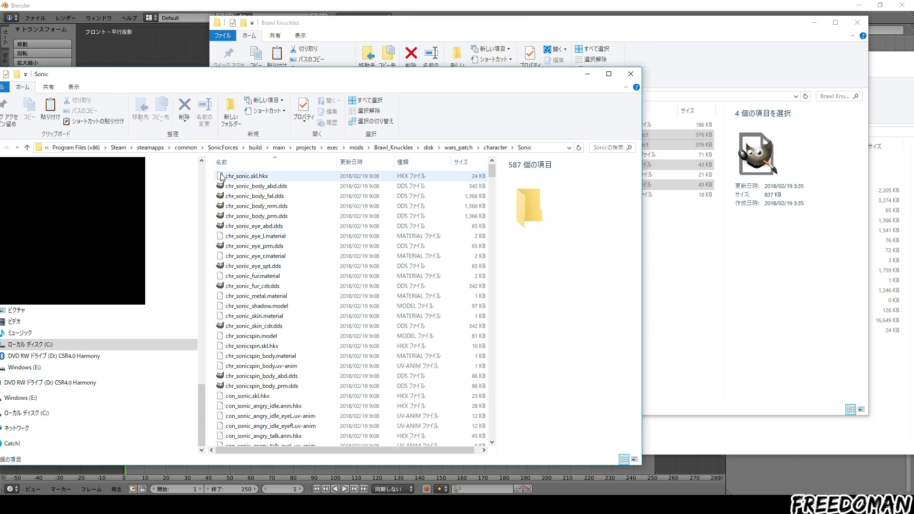
key(ctrl+v)
key(alt+Up)
double_click(285, 179)
click(286, 179)
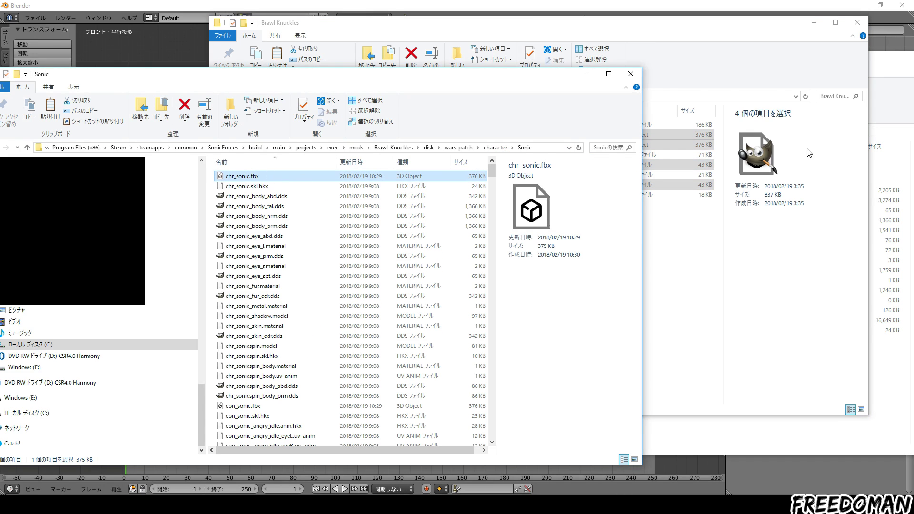
click(882, 129)
drag(243, 176, 703, 312)
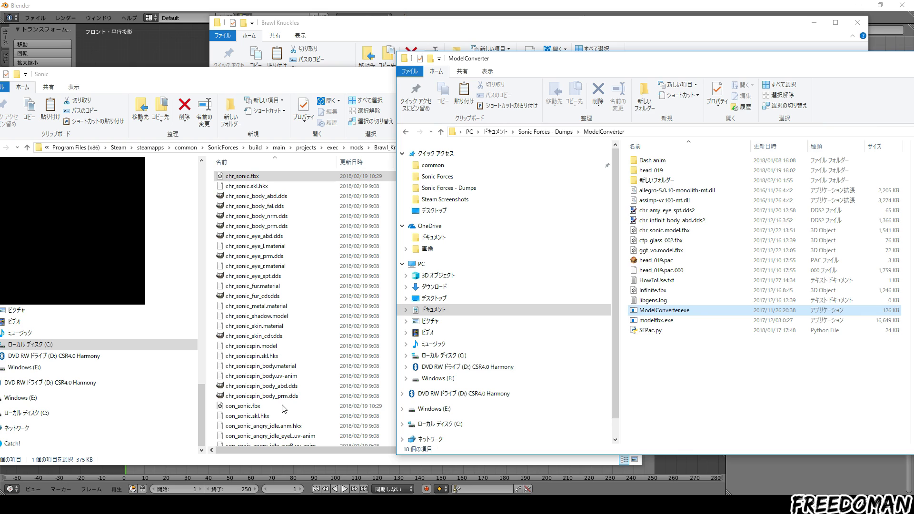
click(283, 409)
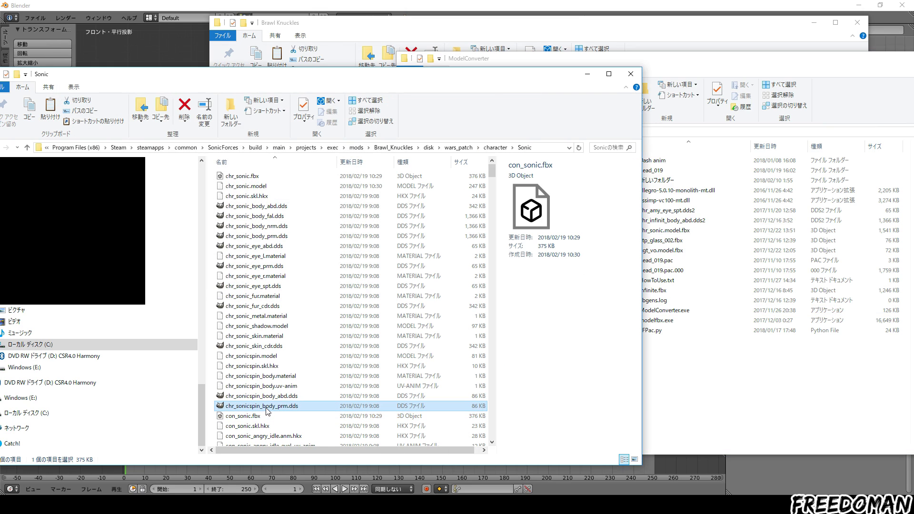
click(267, 408)
drag(242, 416, 692, 314)
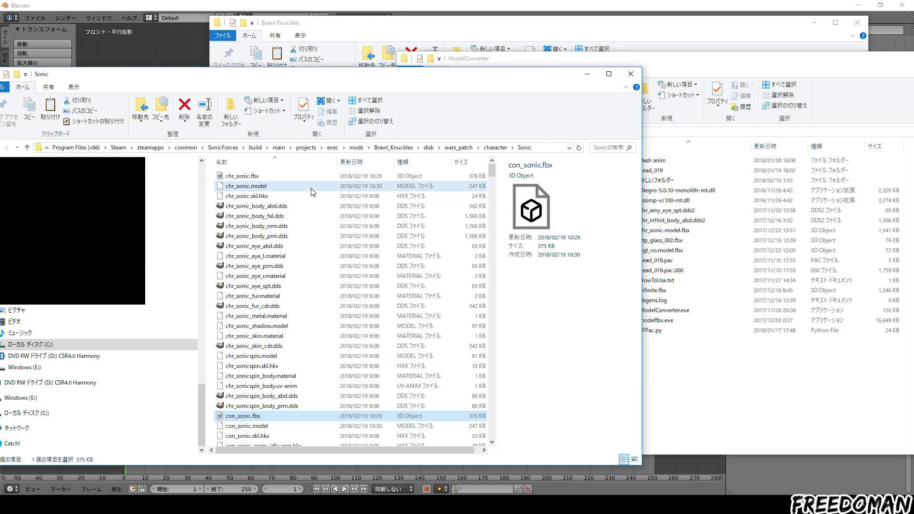
Convert chr_sonic.model to FBX with modelfbx.exe and preview it in 3D Viewer
click(312, 191)
drag(312, 190, 677, 320)
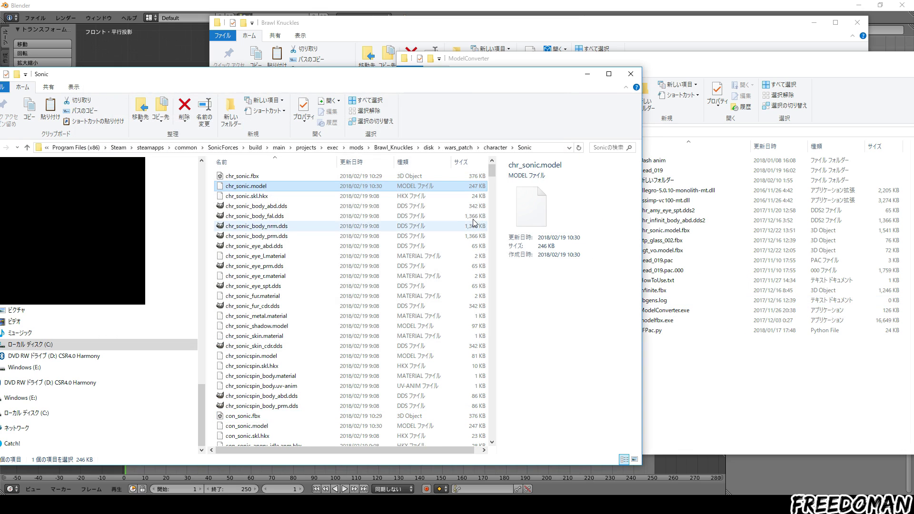
double_click(472, 199)
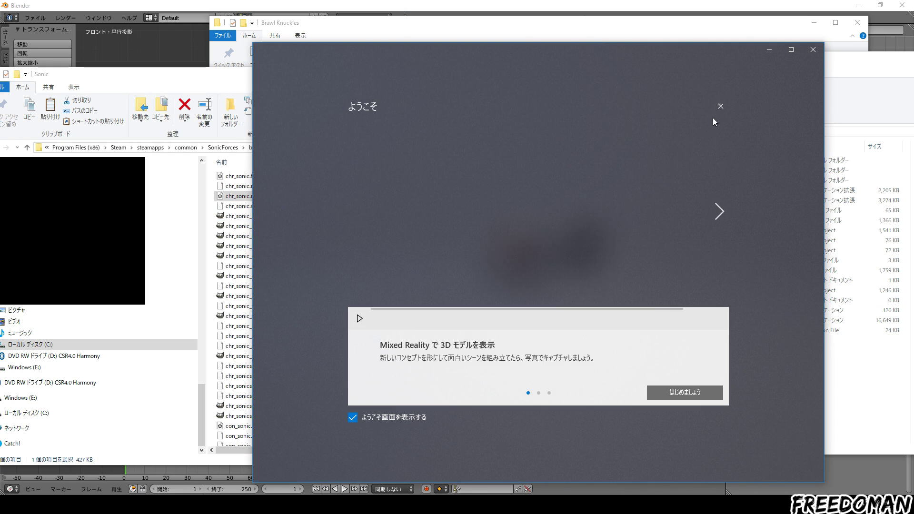
click(713, 118)
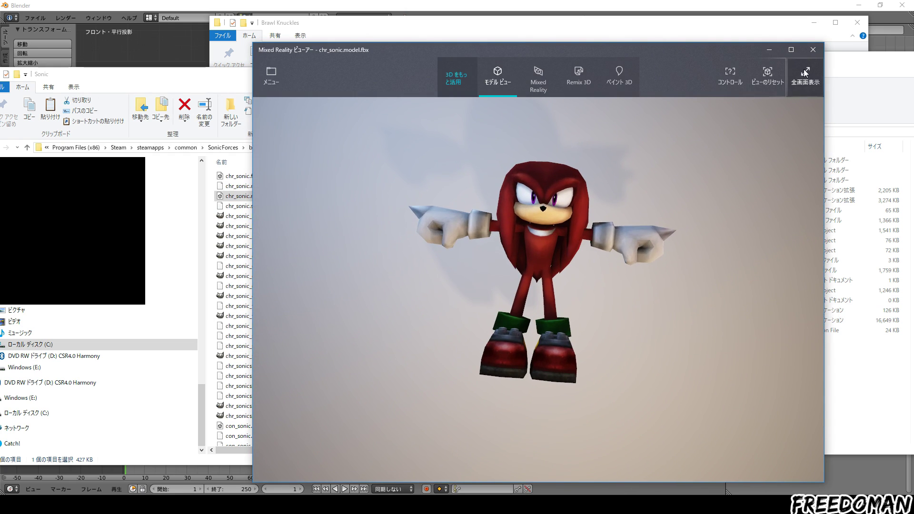
click(813, 49)
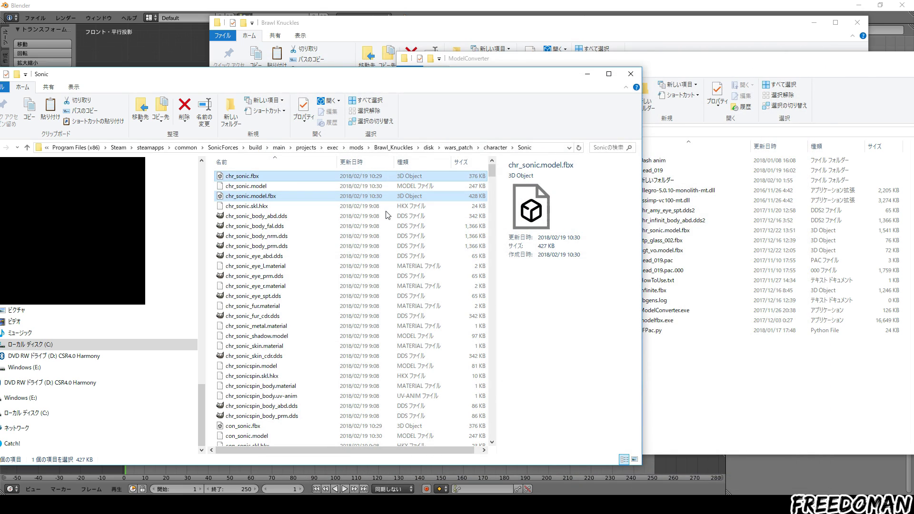
Delete the three leftover FBX files and repack the Sonic folder into Sonic.pac with ModelConverter
ctrl+click(343, 426)
key(Delete)
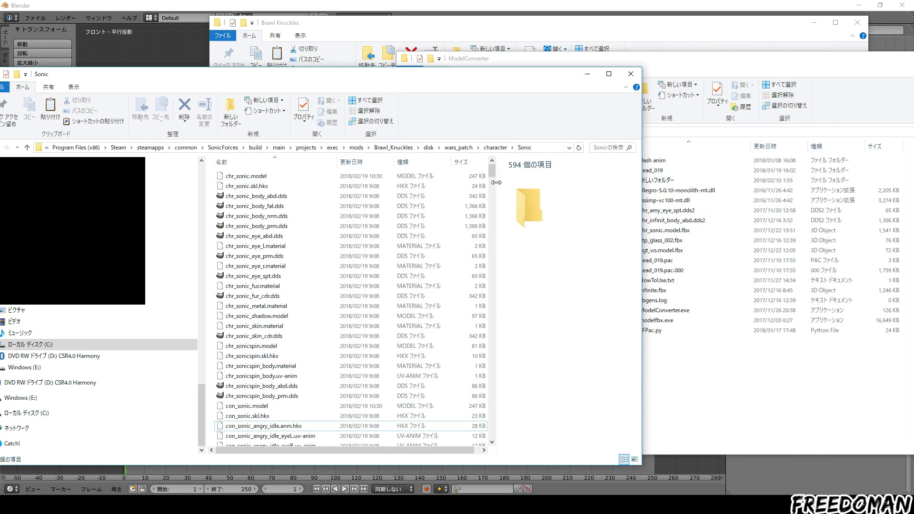
scroll(463, 244, down, 8)
scroll(464, 244, down, 10)
scroll(464, 244, down, 10)
scroll(463, 243, down, 8)
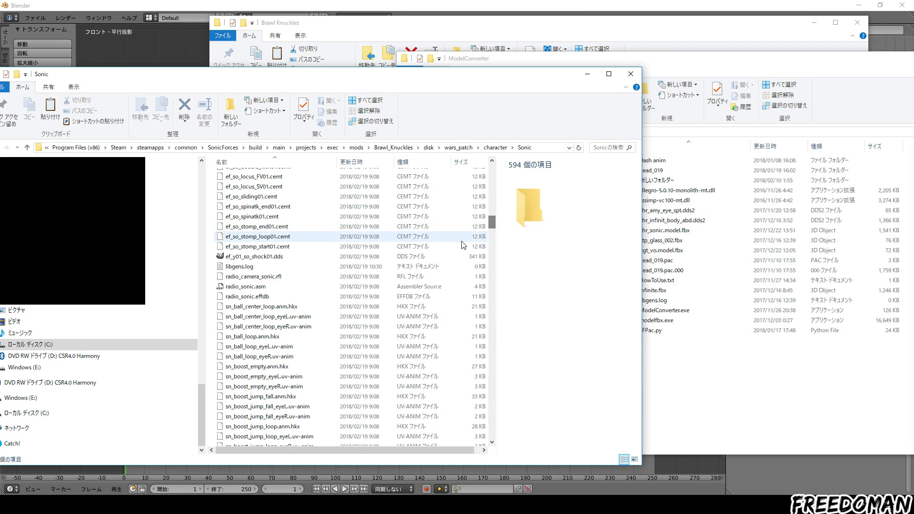
key(BackSpace)
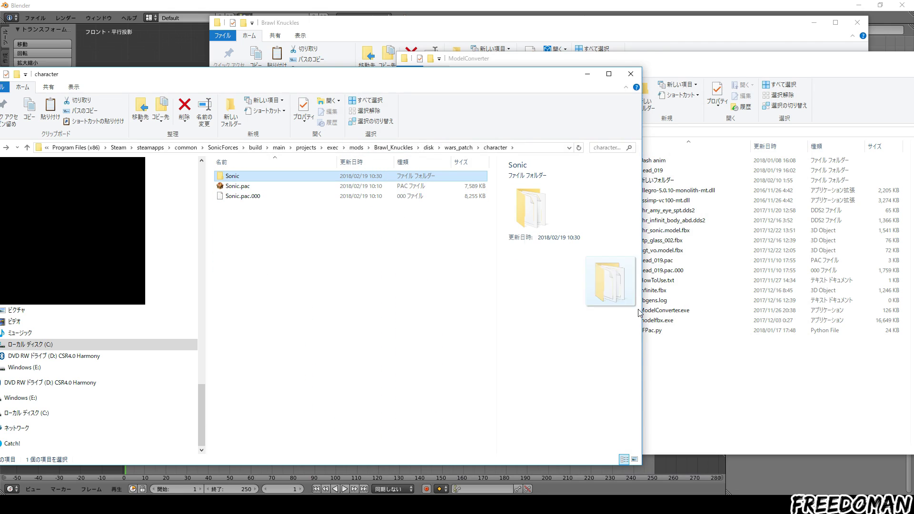
drag(613, 305, 666, 311)
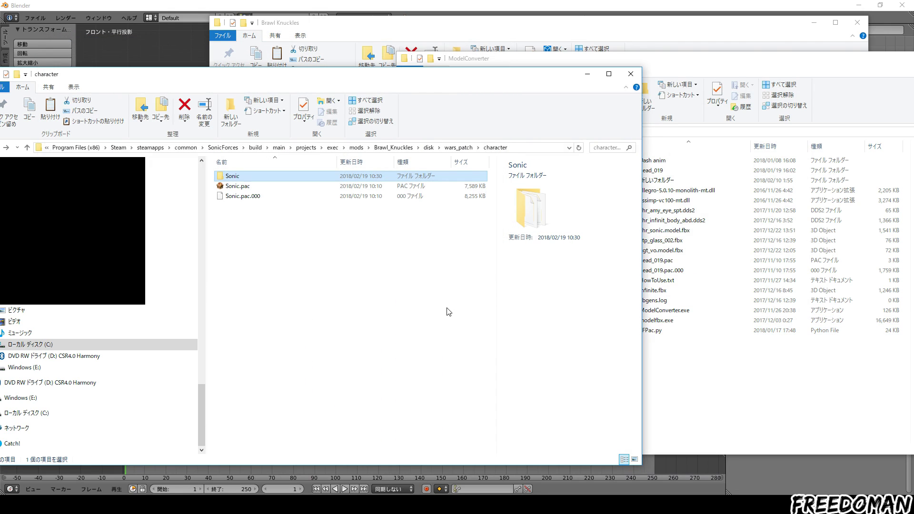
click(450, 312)
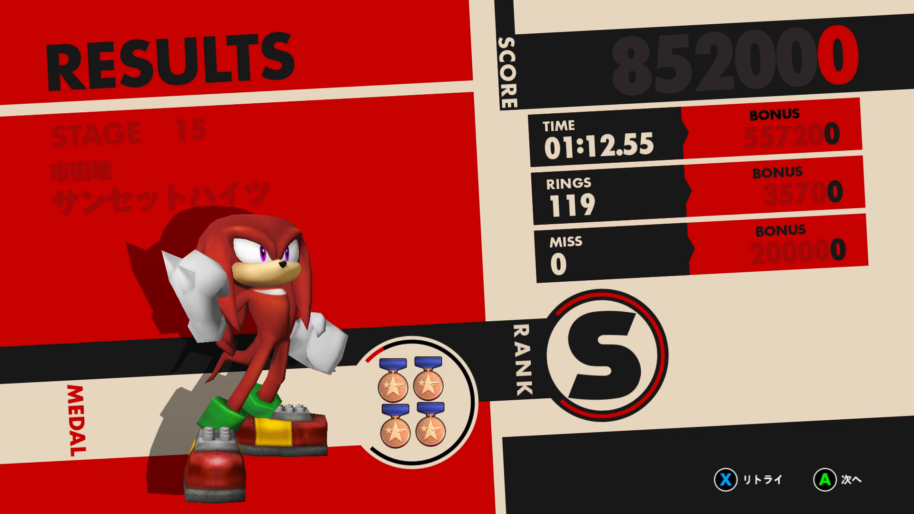
Continue past the Stage 15 S-rank results screen (852000 points, 01:12.55)
key(Return)
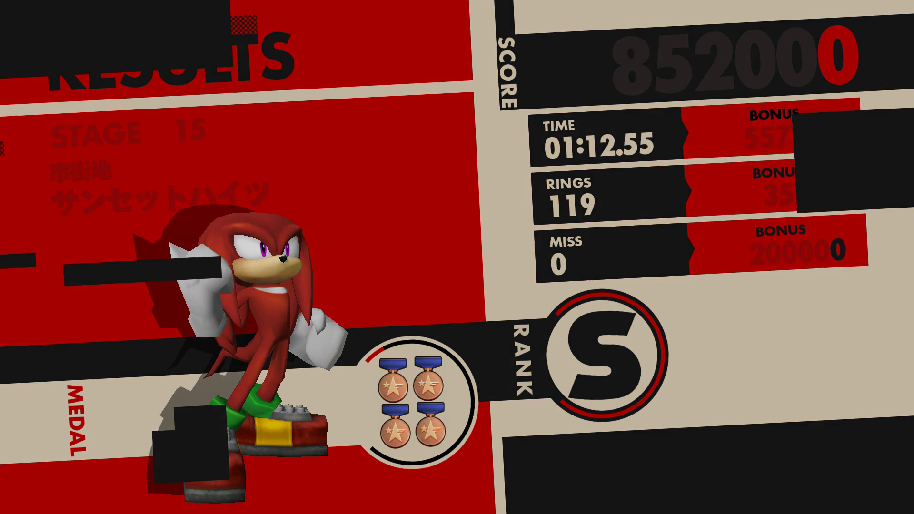